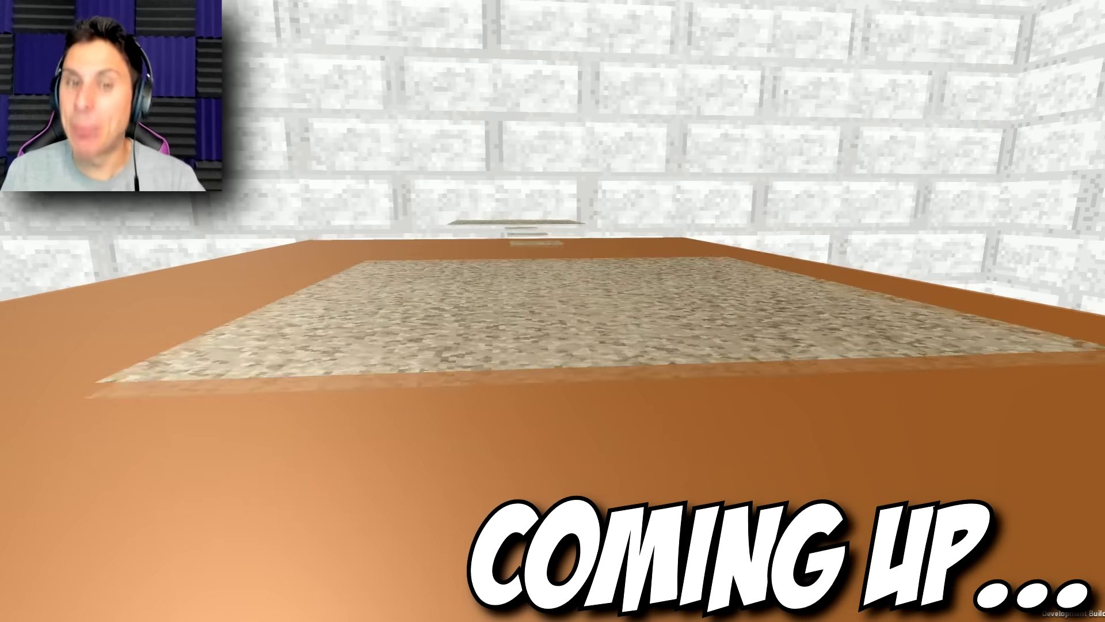
key(w)
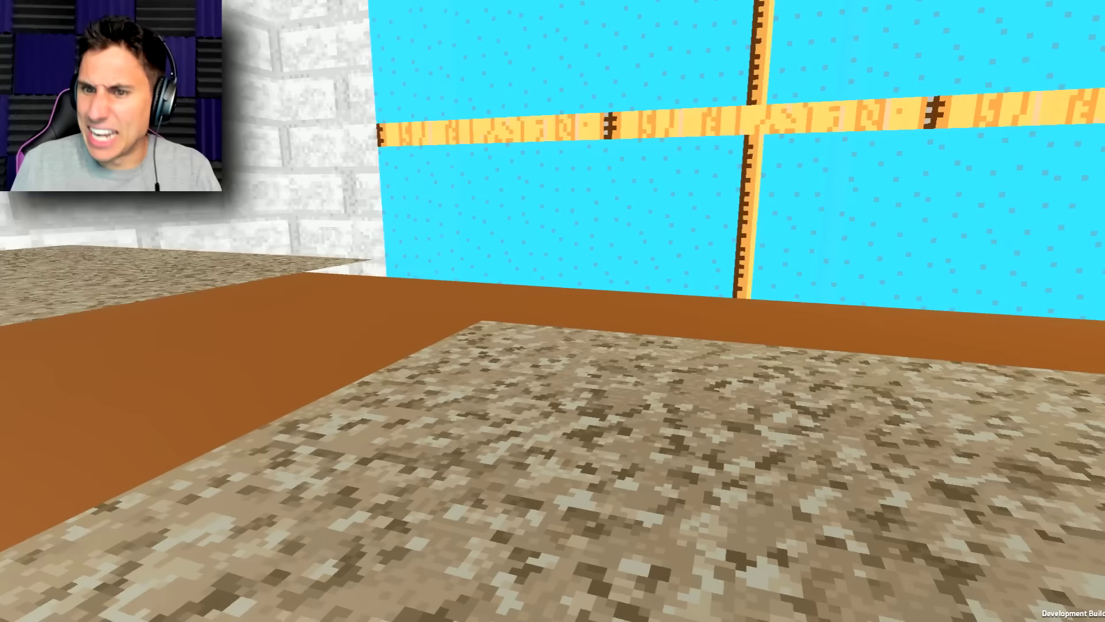
Turn toward the room and walk past Baldi onto the speckled floor
drag(553, 310, 777, 259)
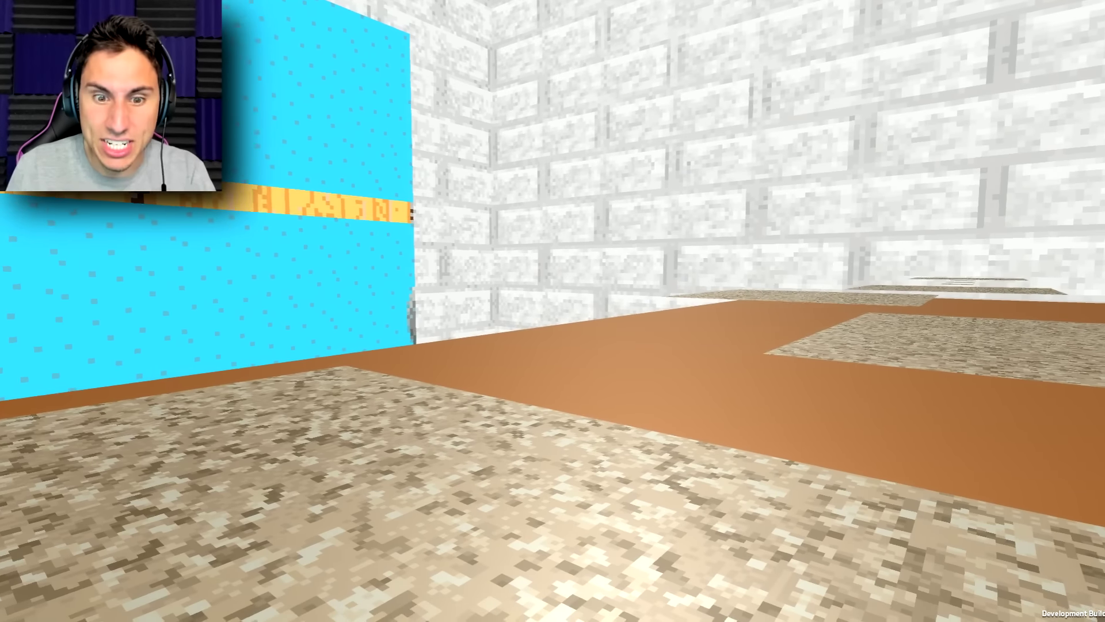
key(w)
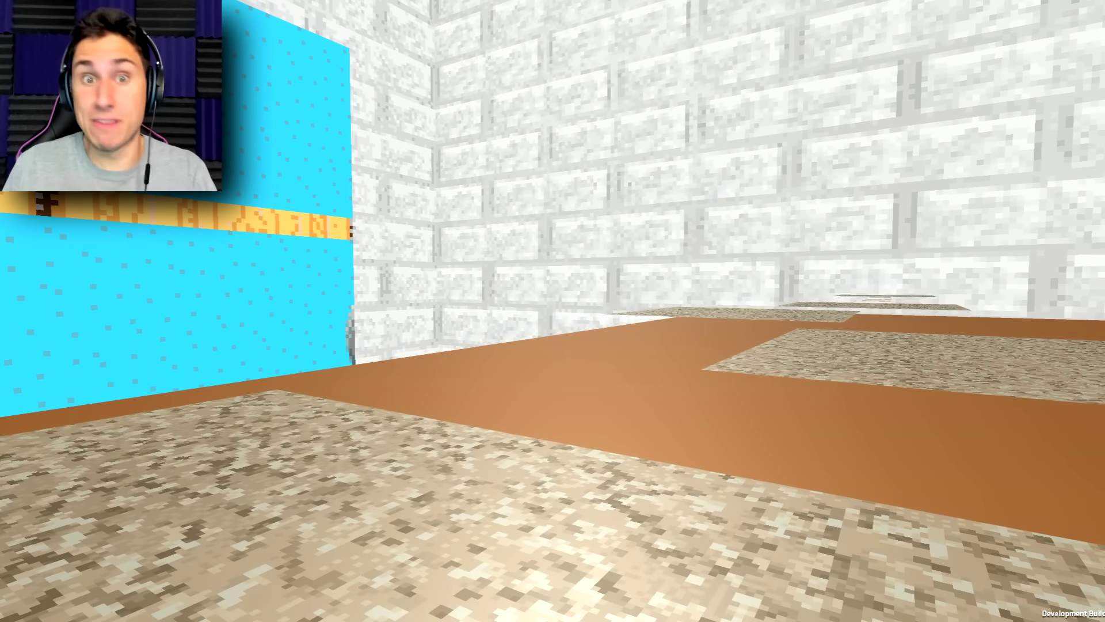
key(w)
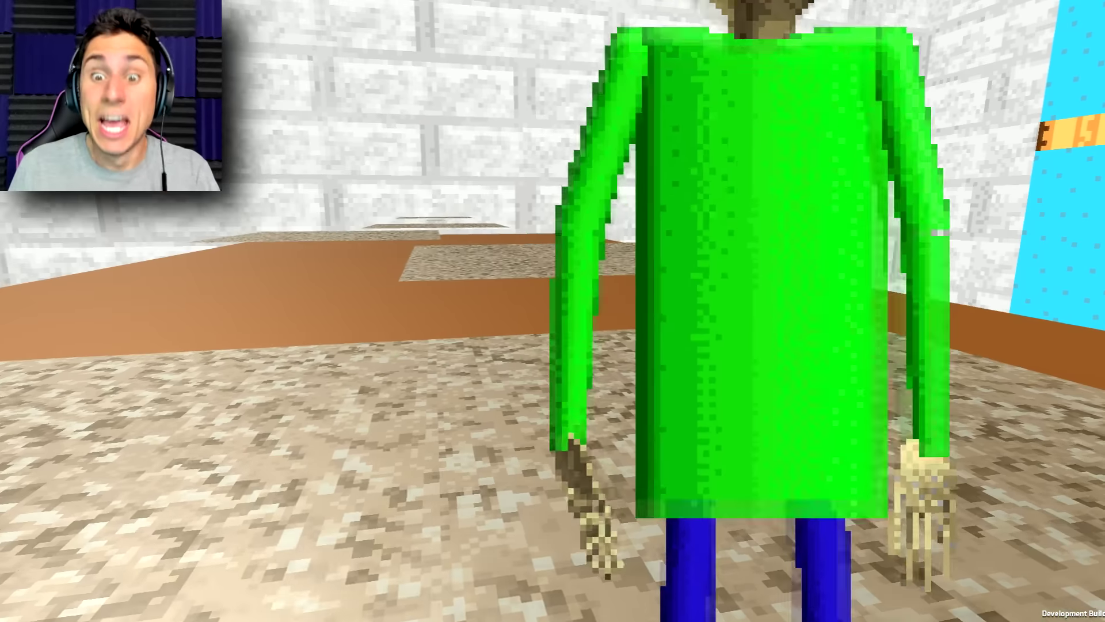
key(w)
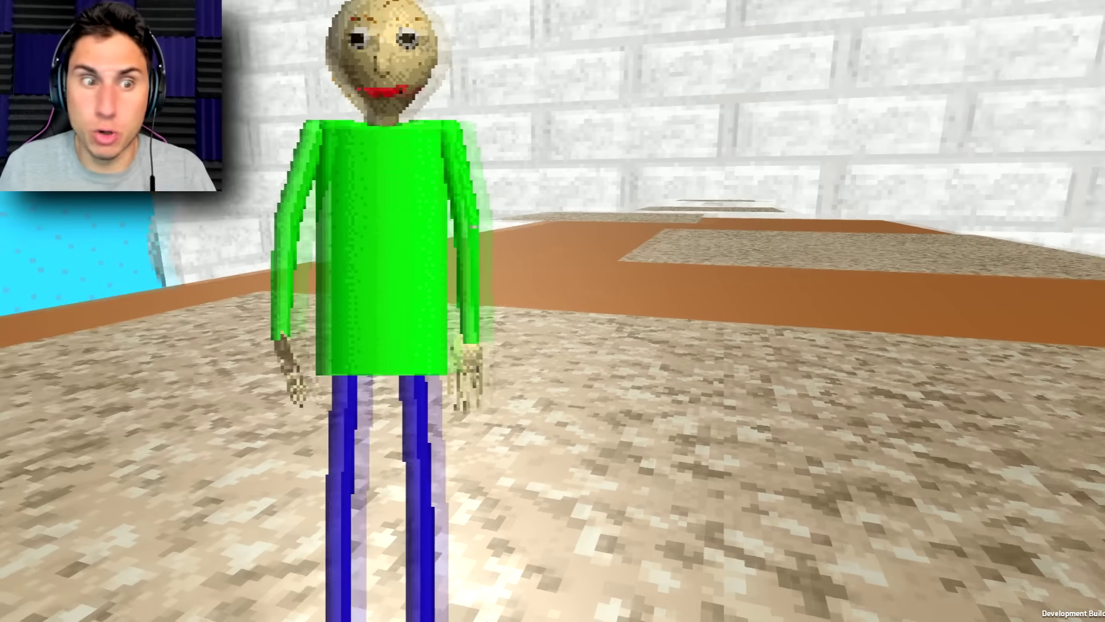
key(w)
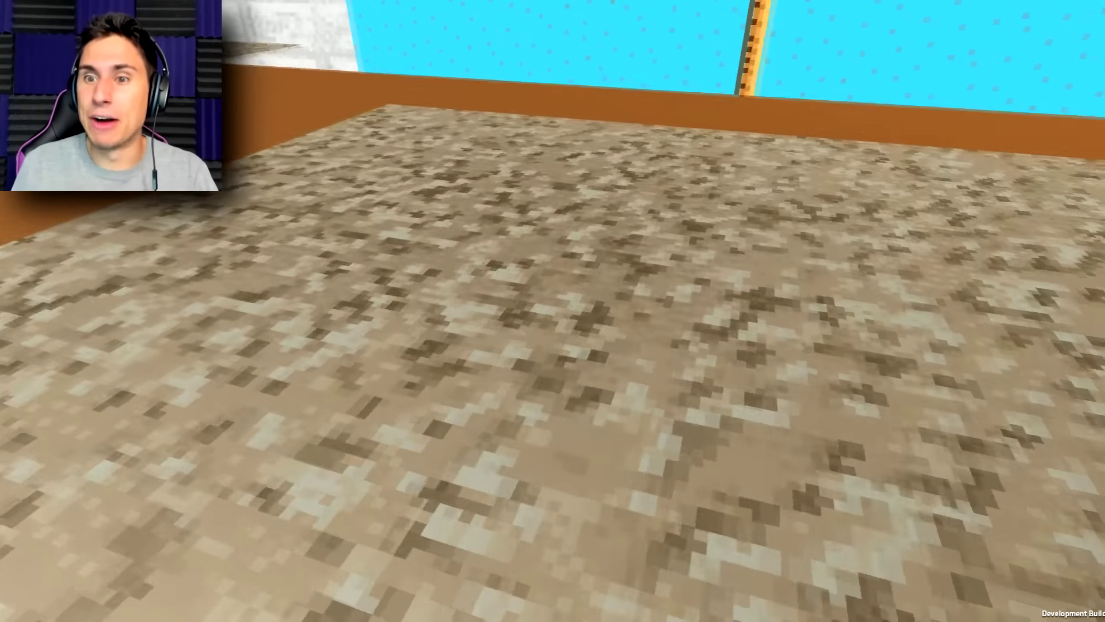
key(w)
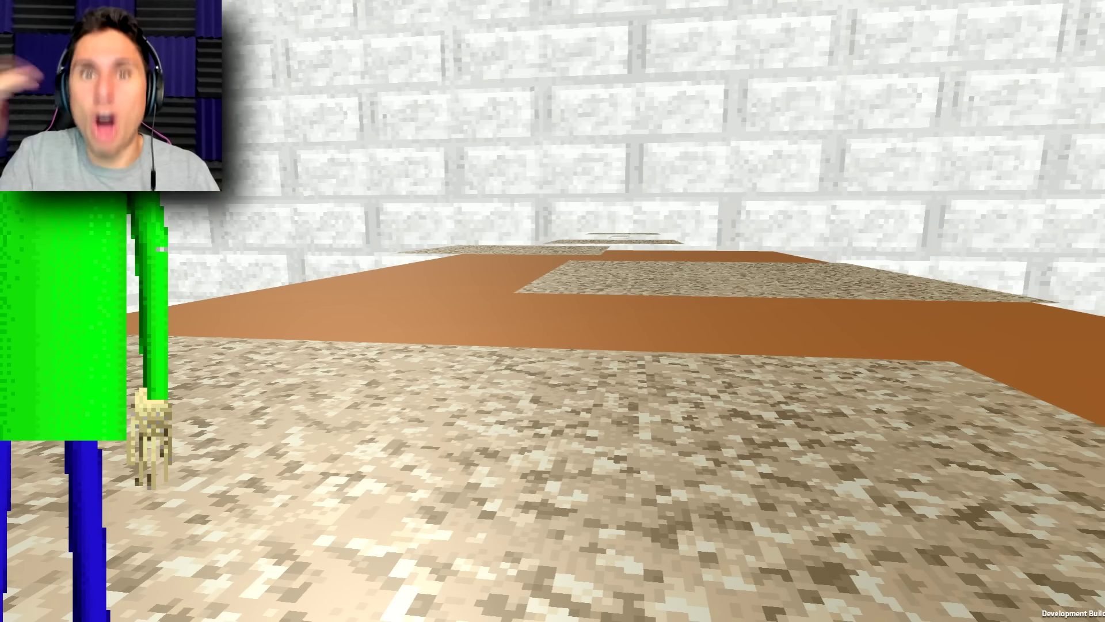
key(w)
key(a)
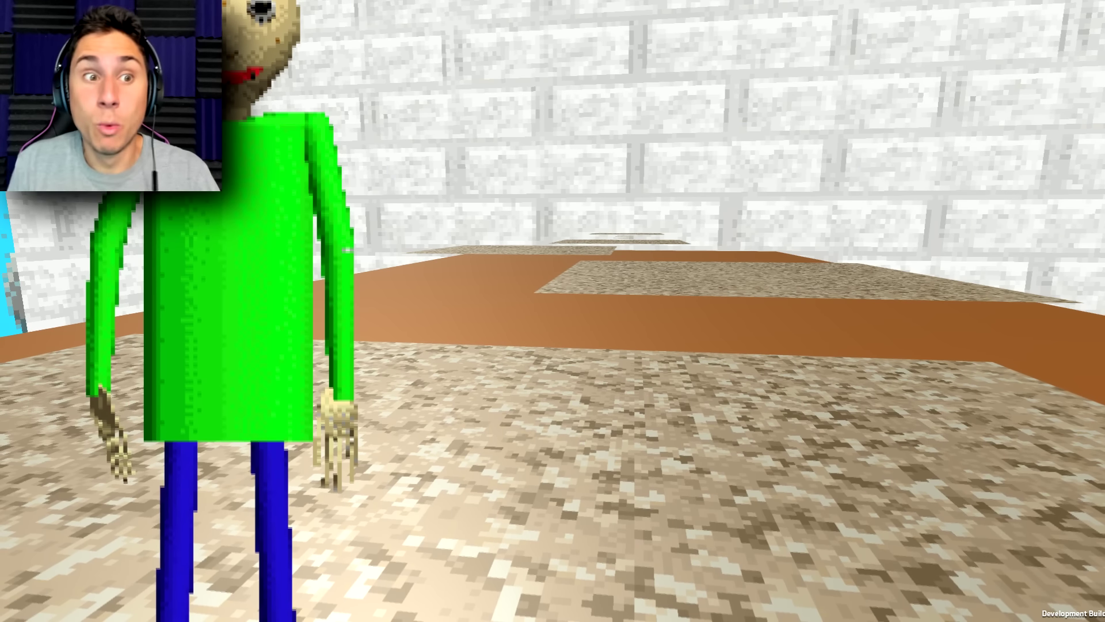
key(a)
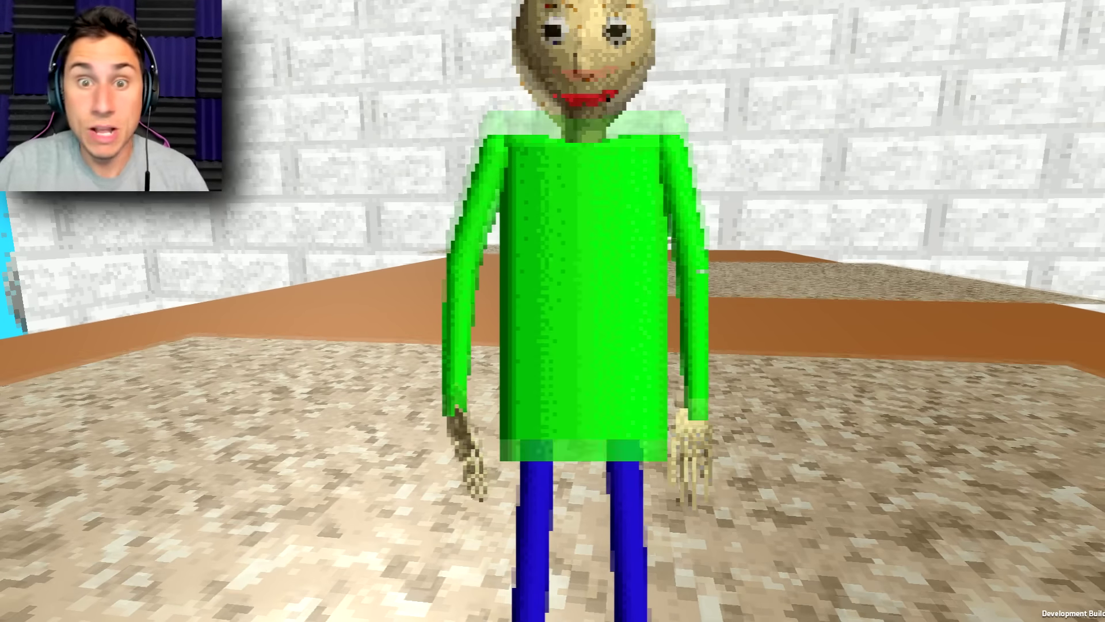
Turn away from Baldi and advance to the start of the orange carpet-patch platform
key(d)
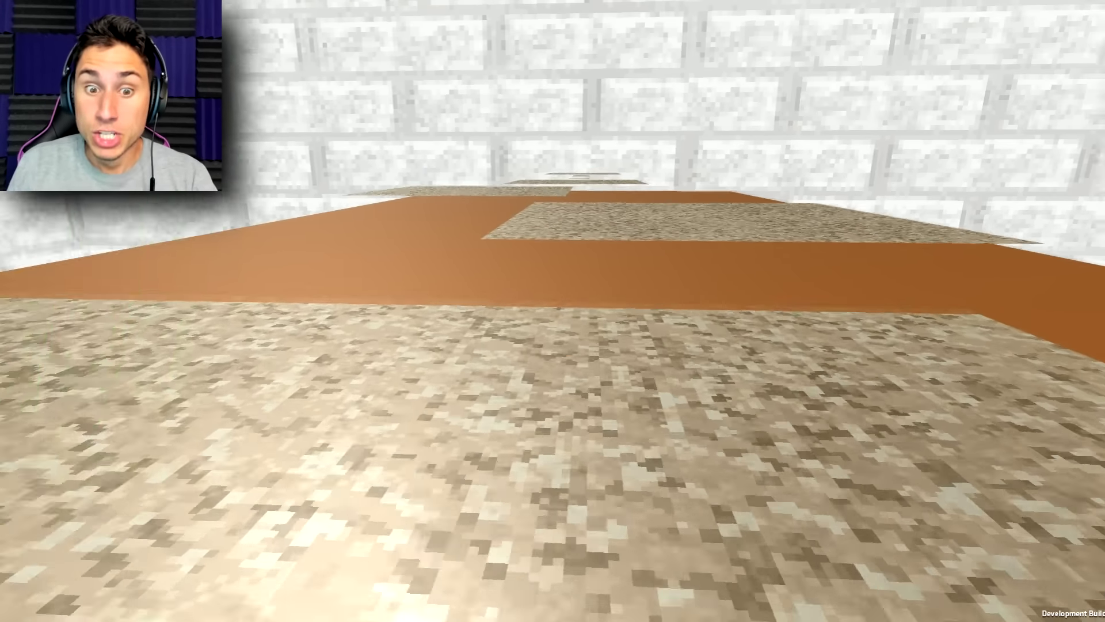
key(w)
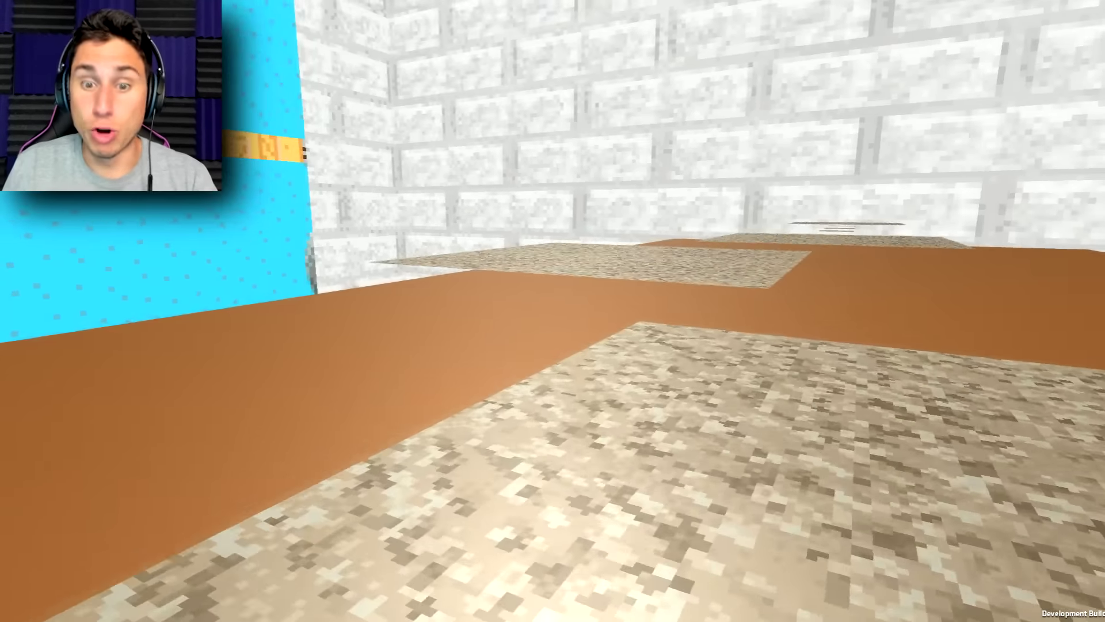
key(w)
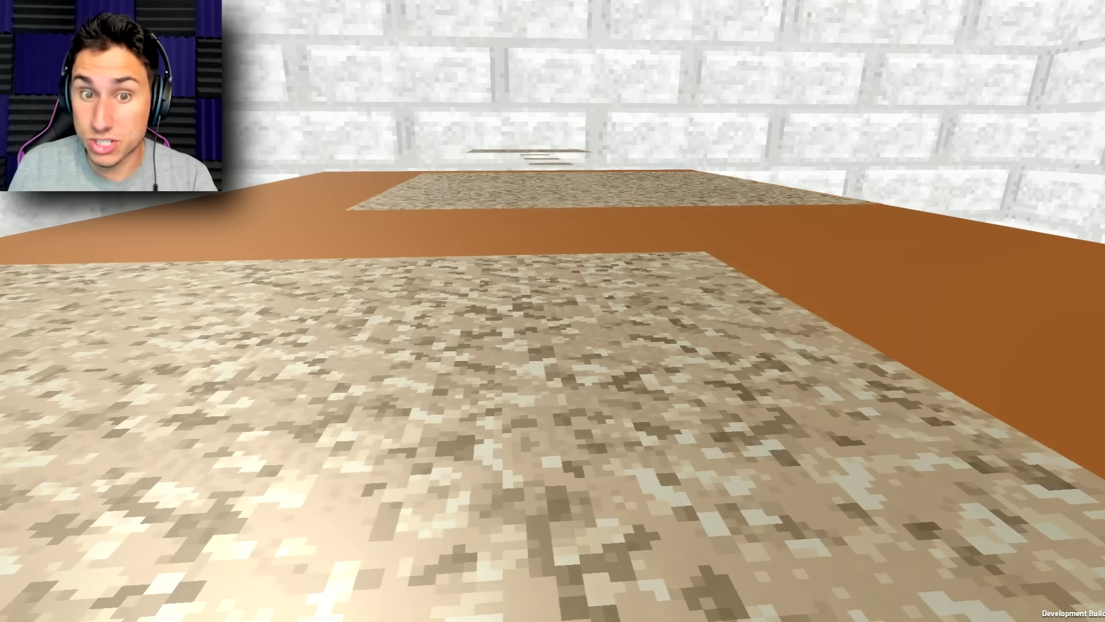
key(w)
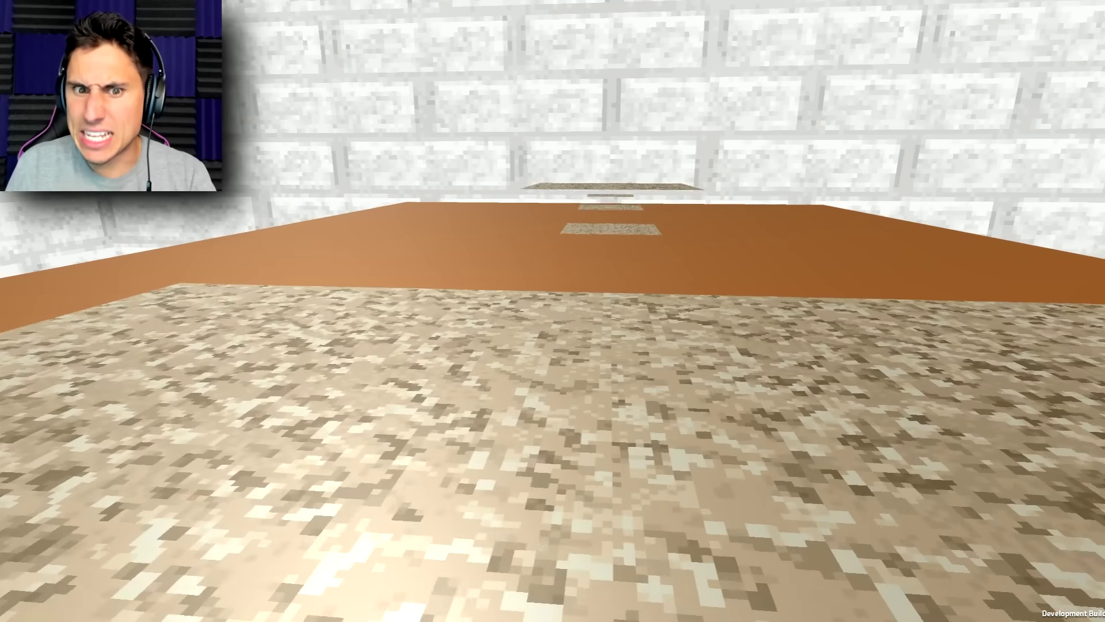
key(w)
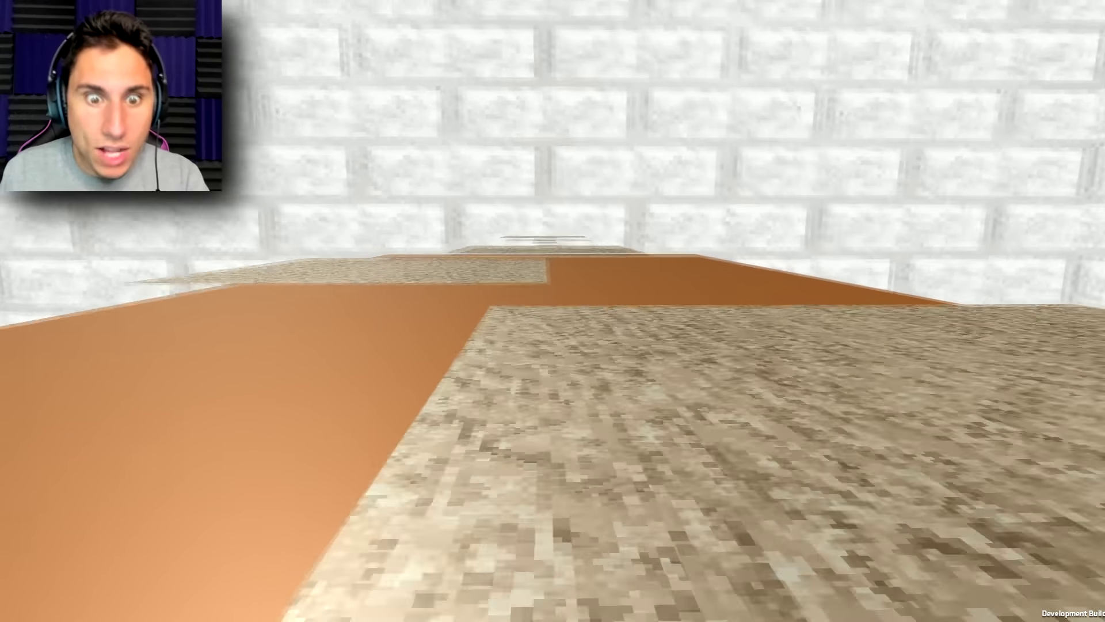
Move along the orange walkway across the first carpet patches toward the far wall
key(w)
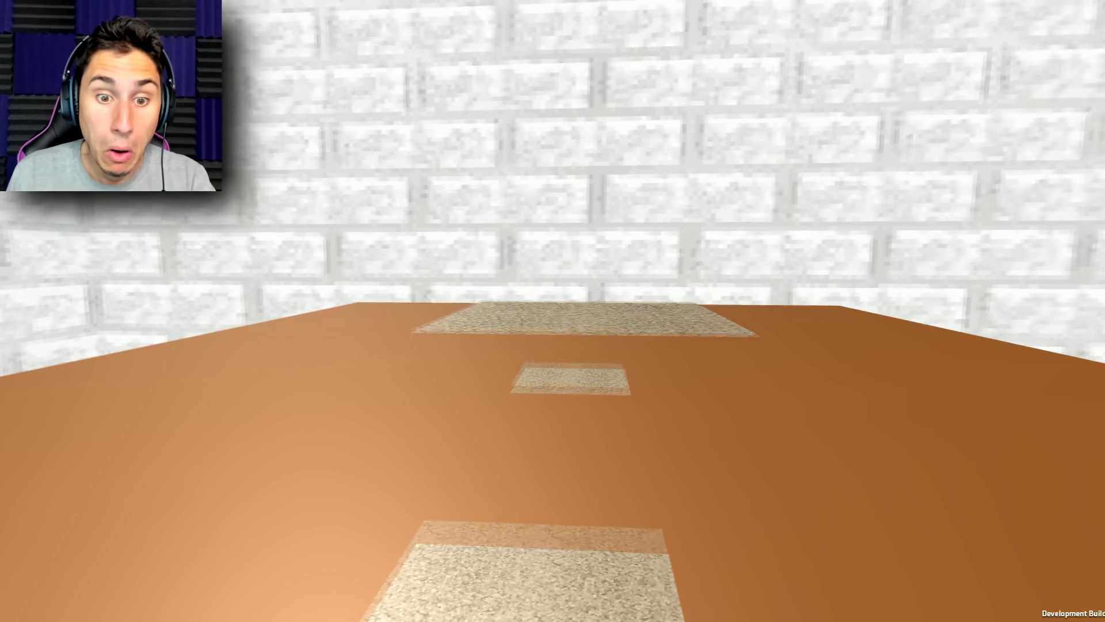
key(w)
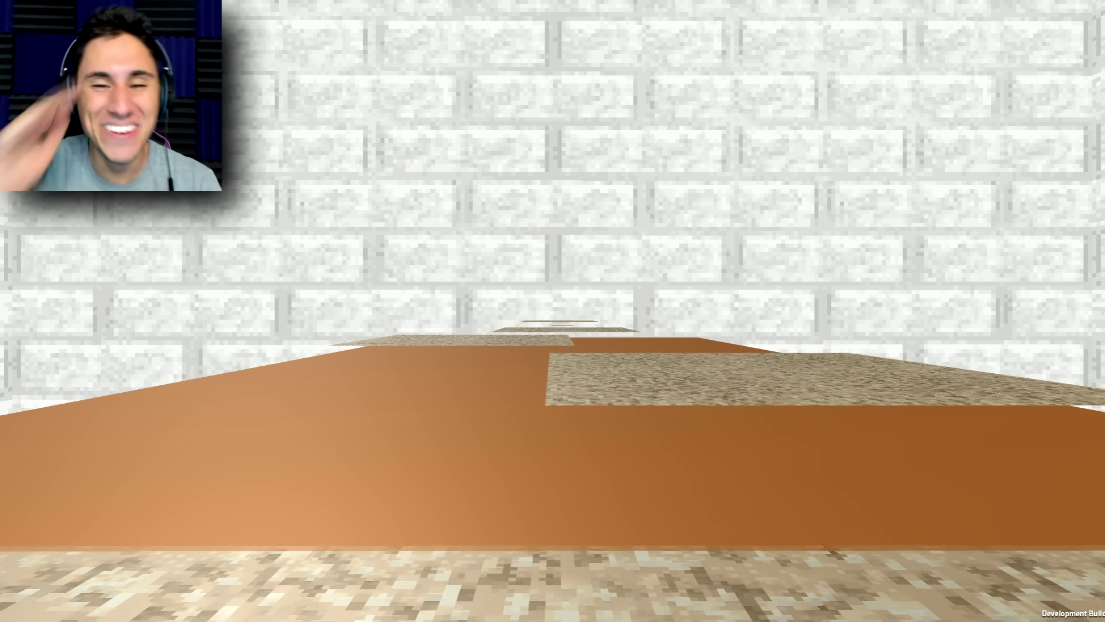
key(w)
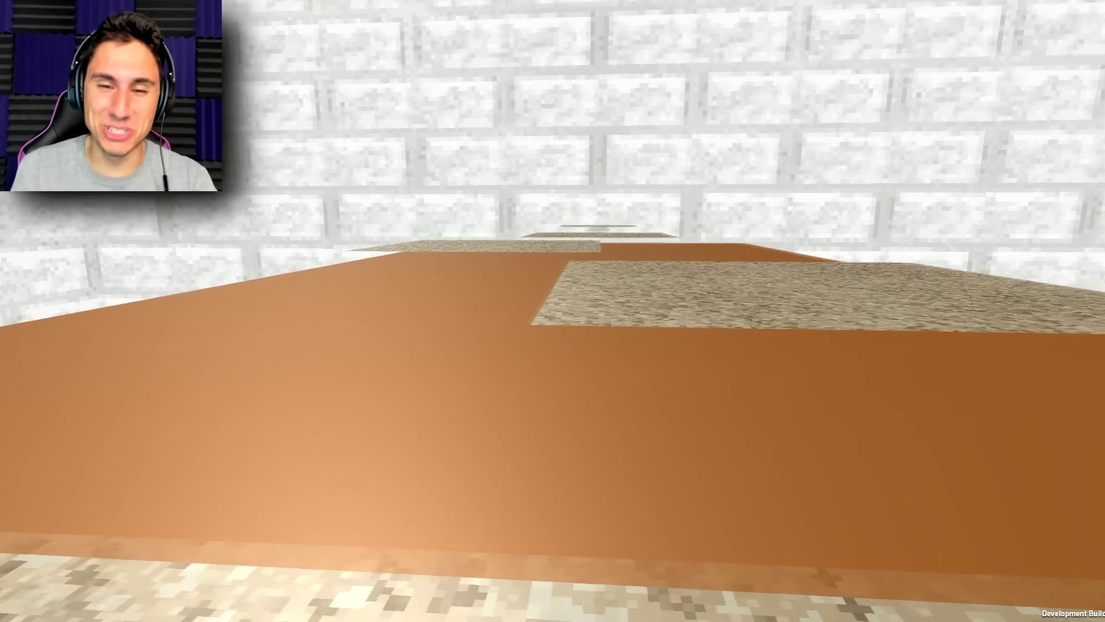
key(w)
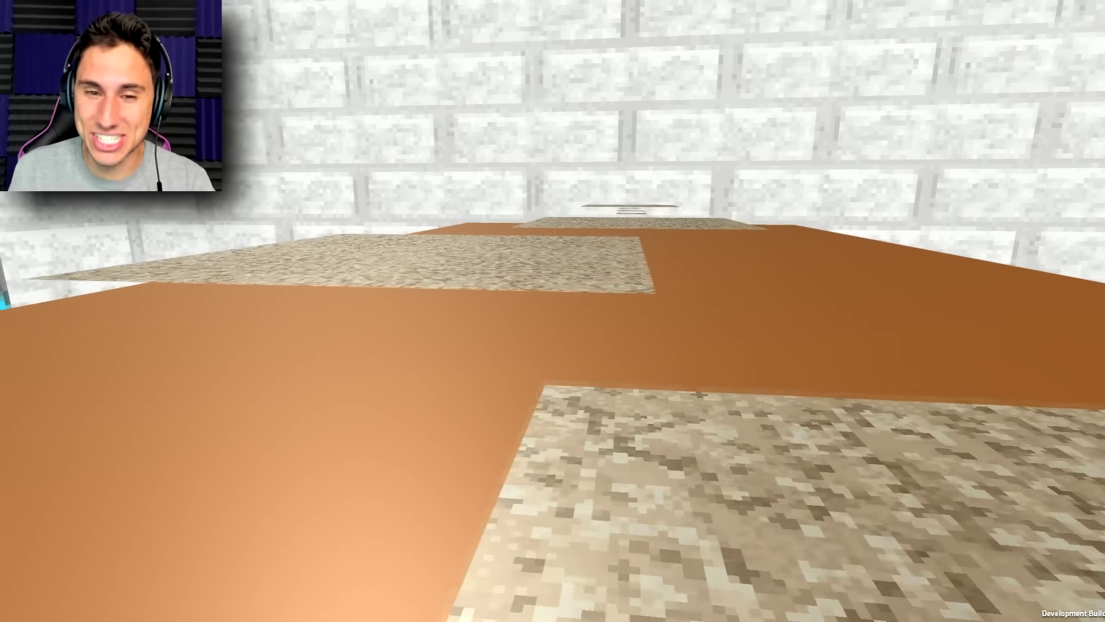
key(w)
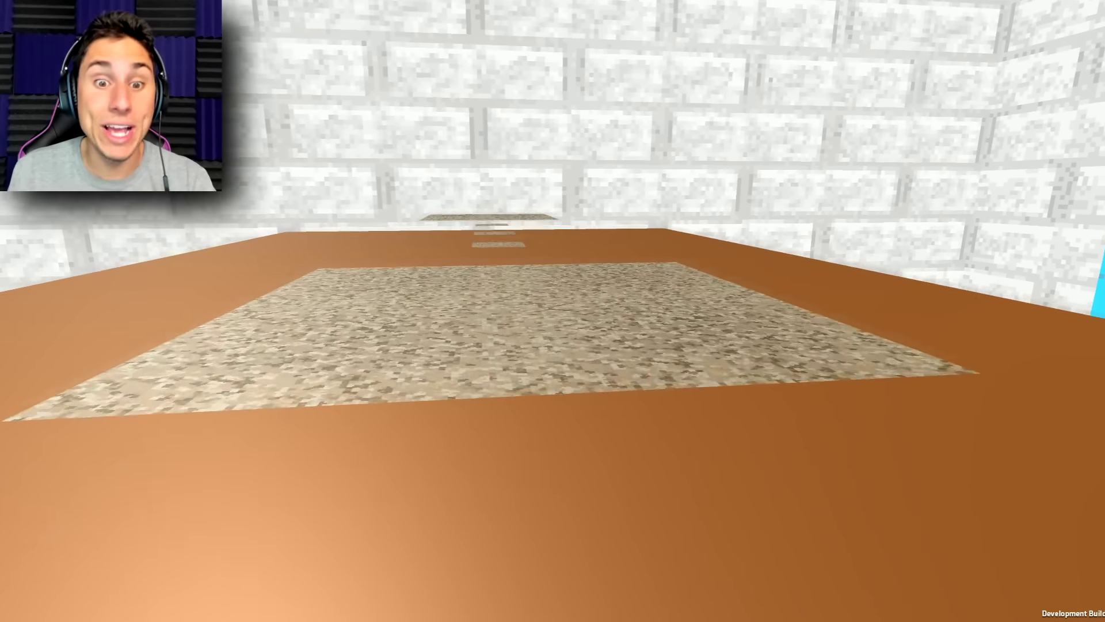
key(w)
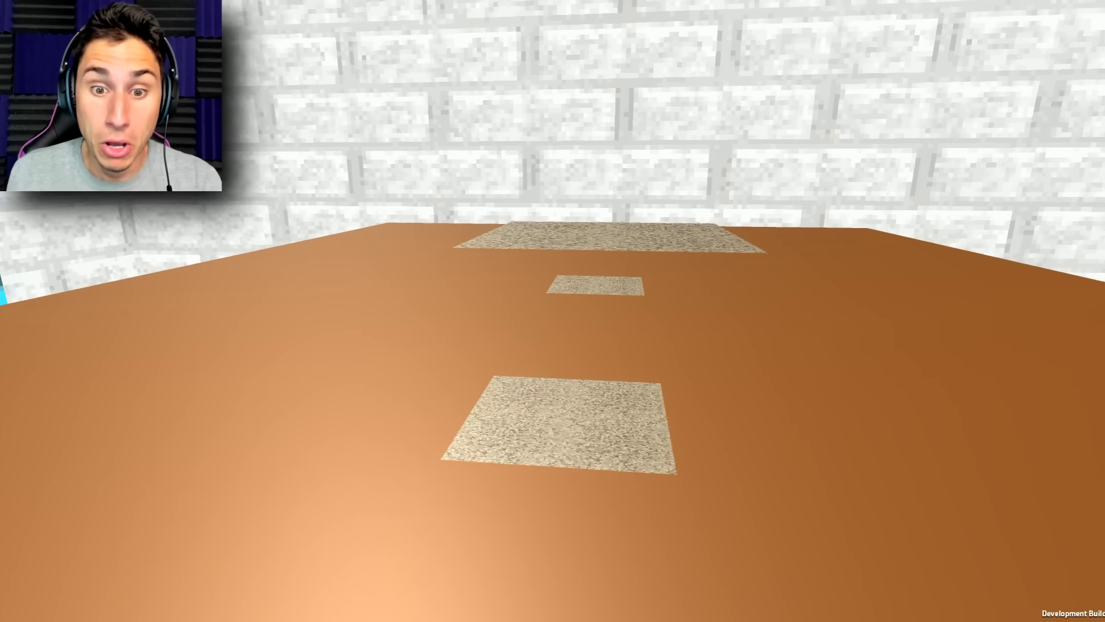
key(w)
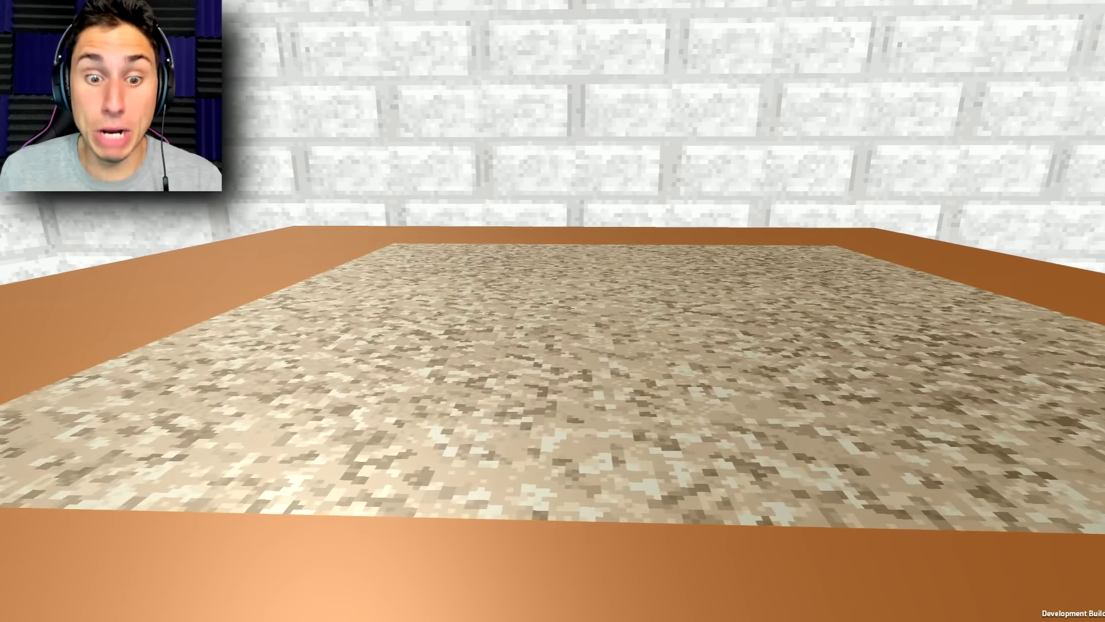
Look back along the course, reach the far patch, then climb back after falling
key(s)
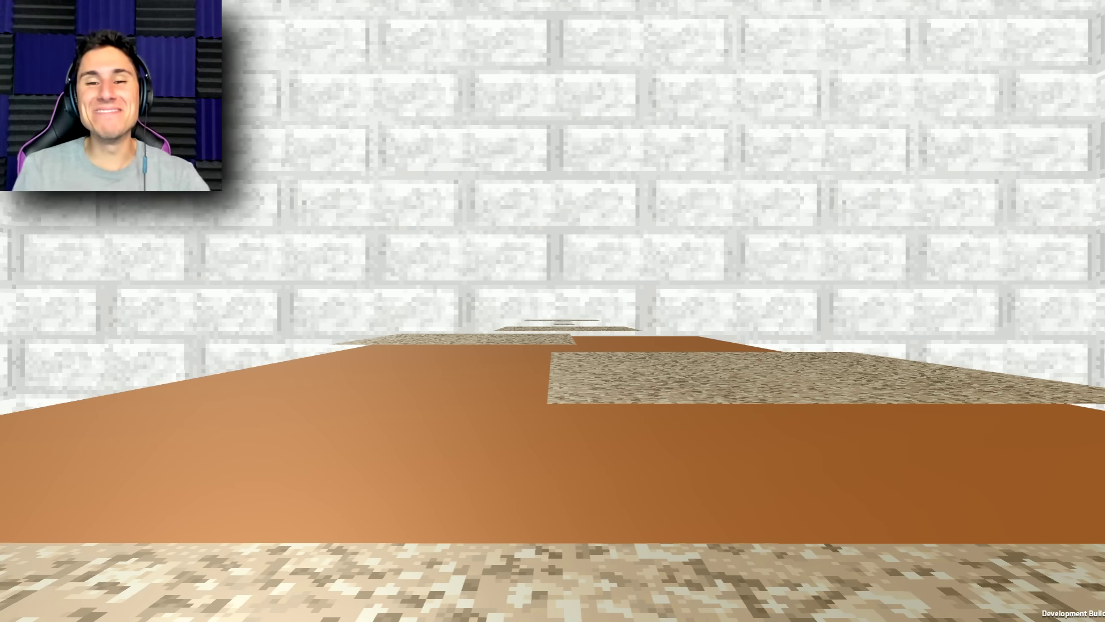
key(w)
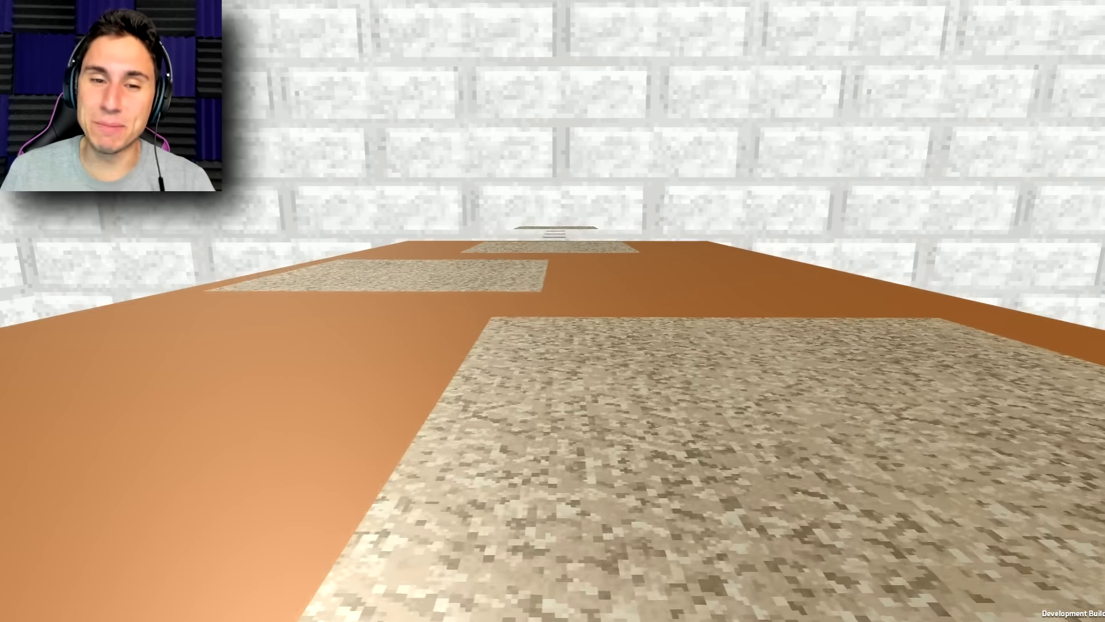
key(w)
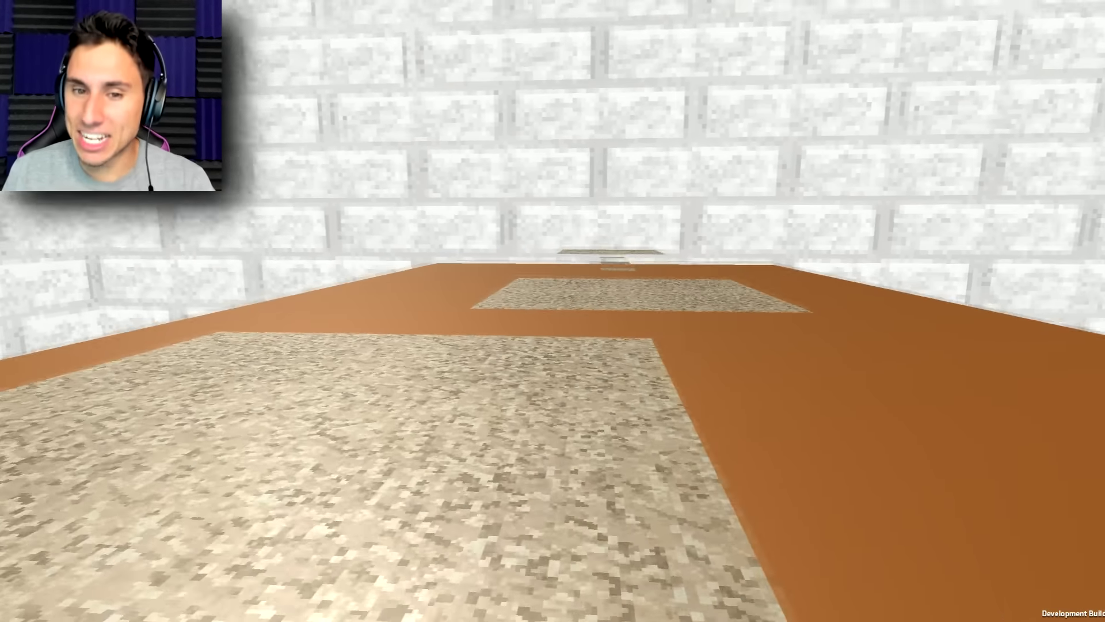
key(w)
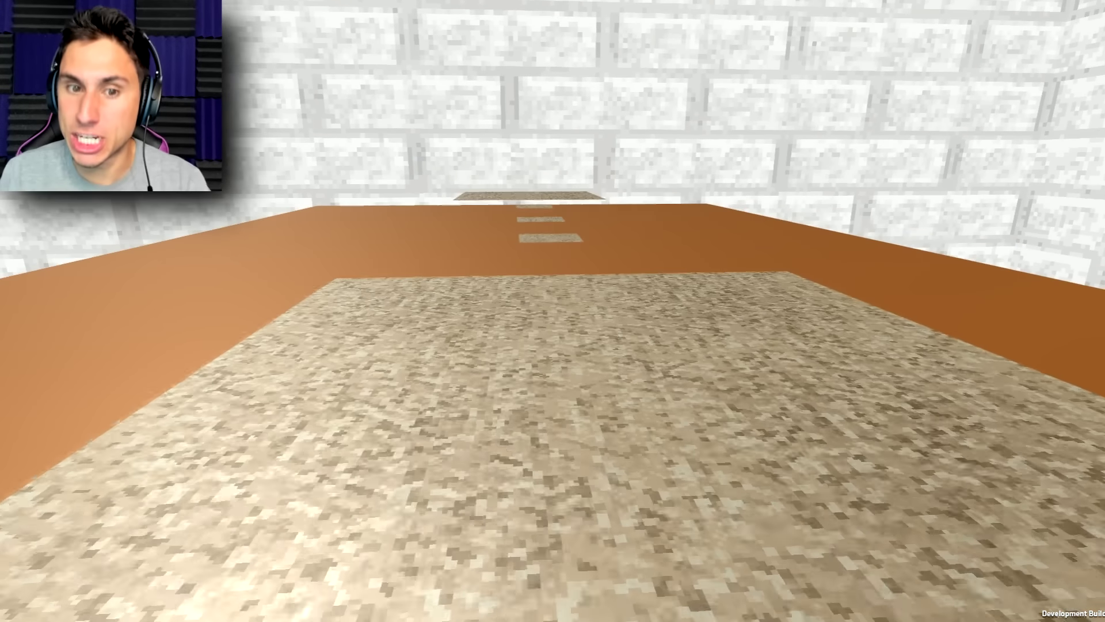
key(w)
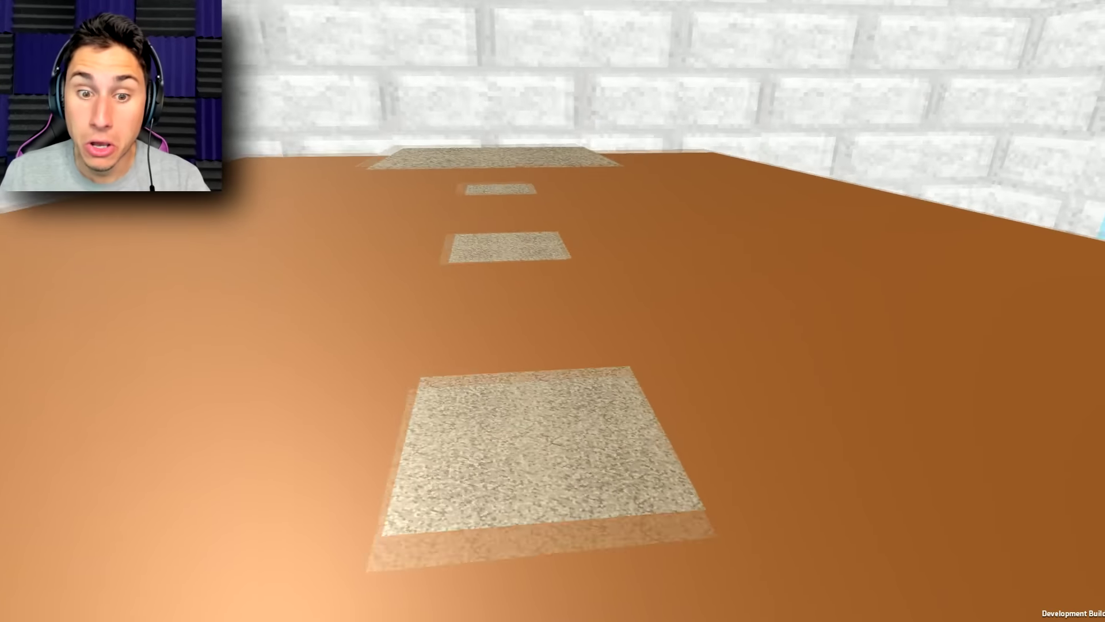
key(w)
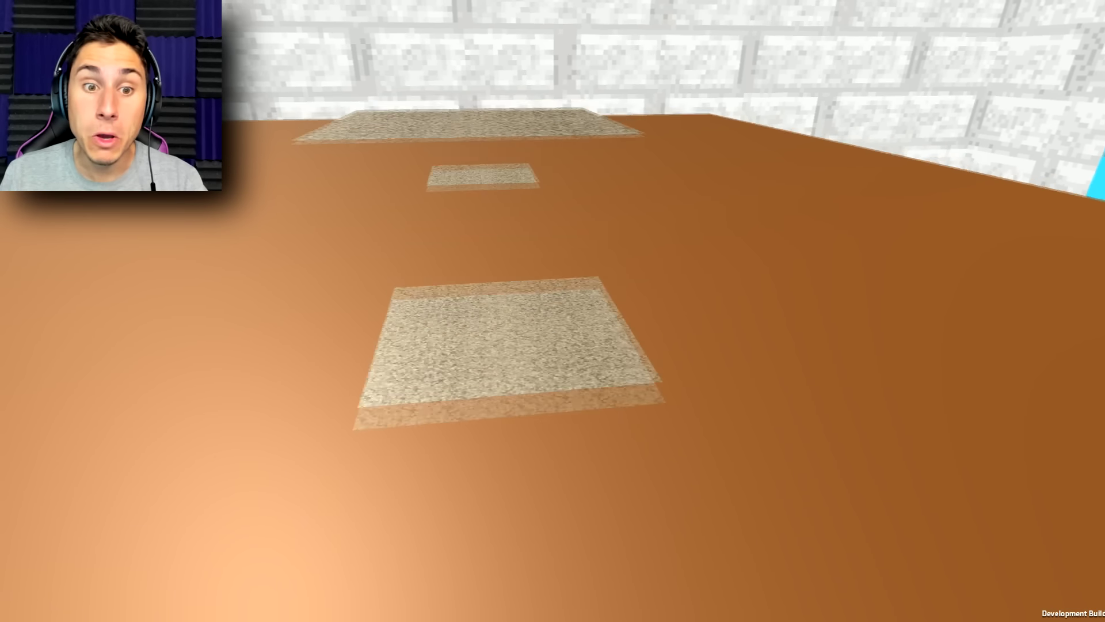
key(w)
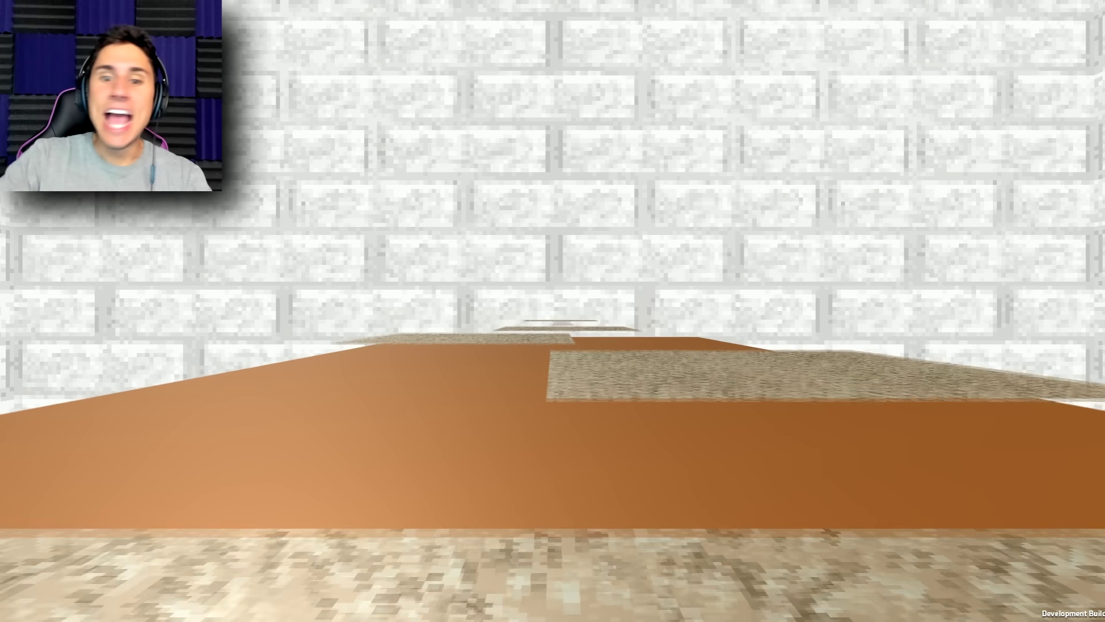
Recross the first carpet patch, jump toward the next ones, and climb back after falling
key(w)
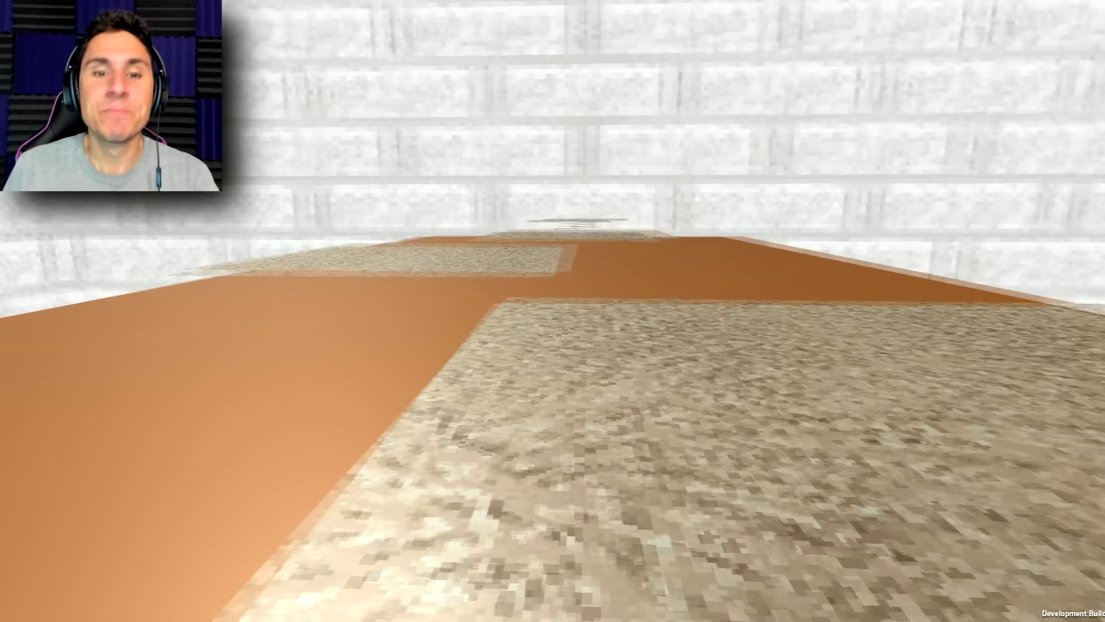
key(w)
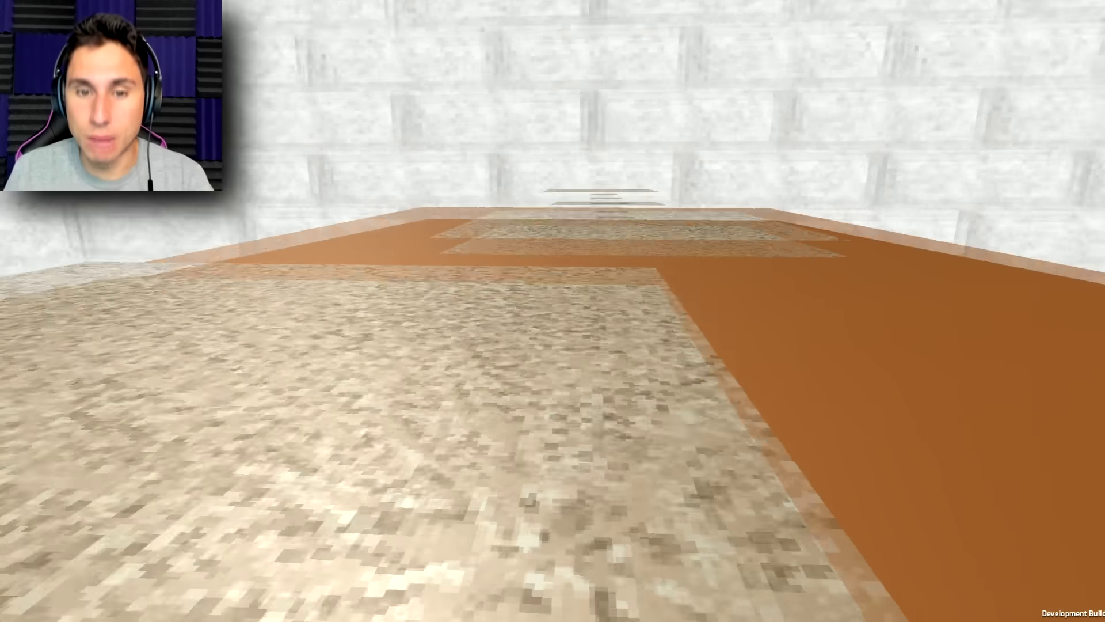
key(w)
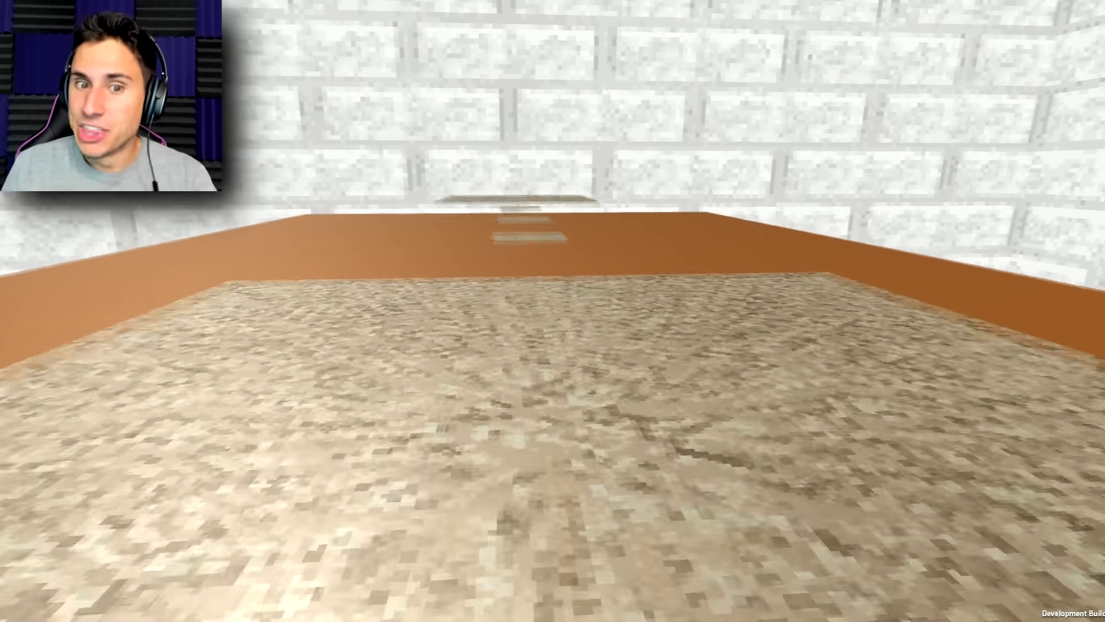
key(w)
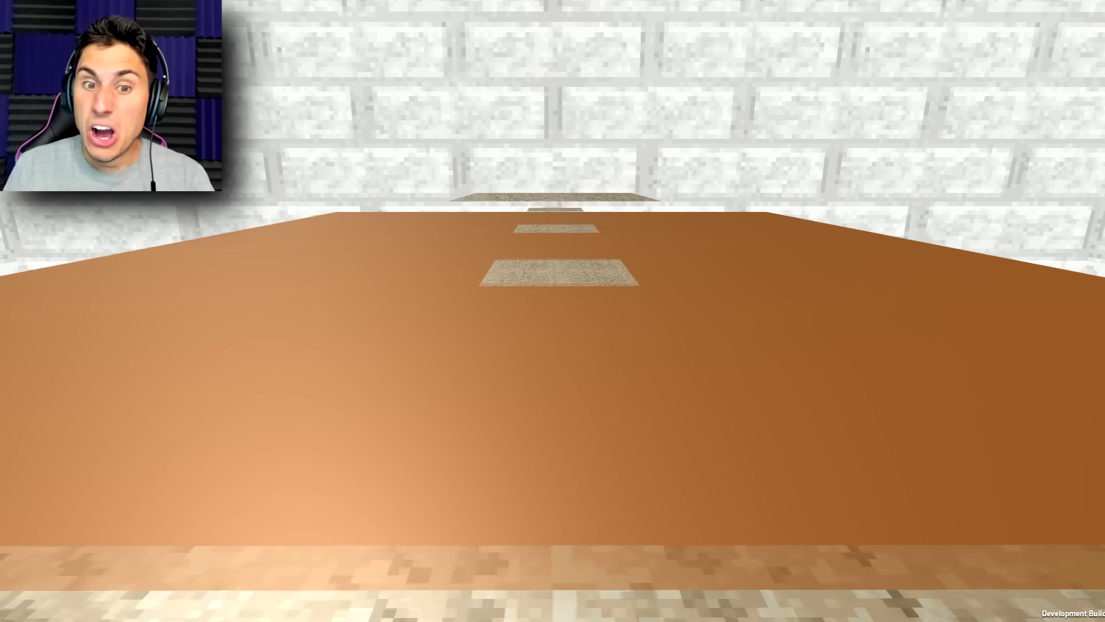
key(w)
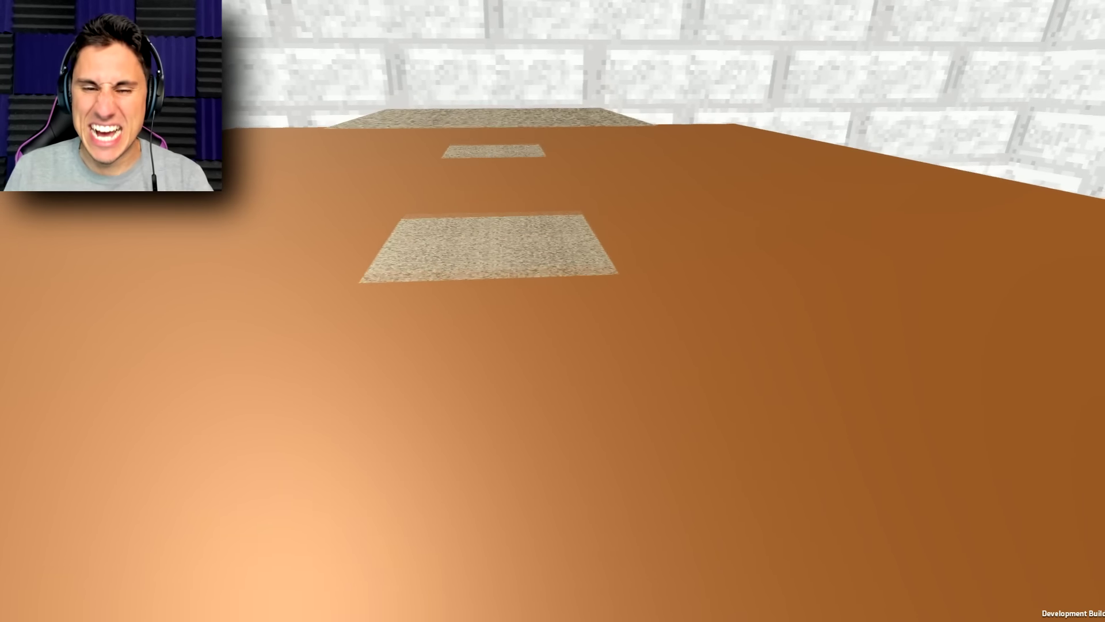
key(w)
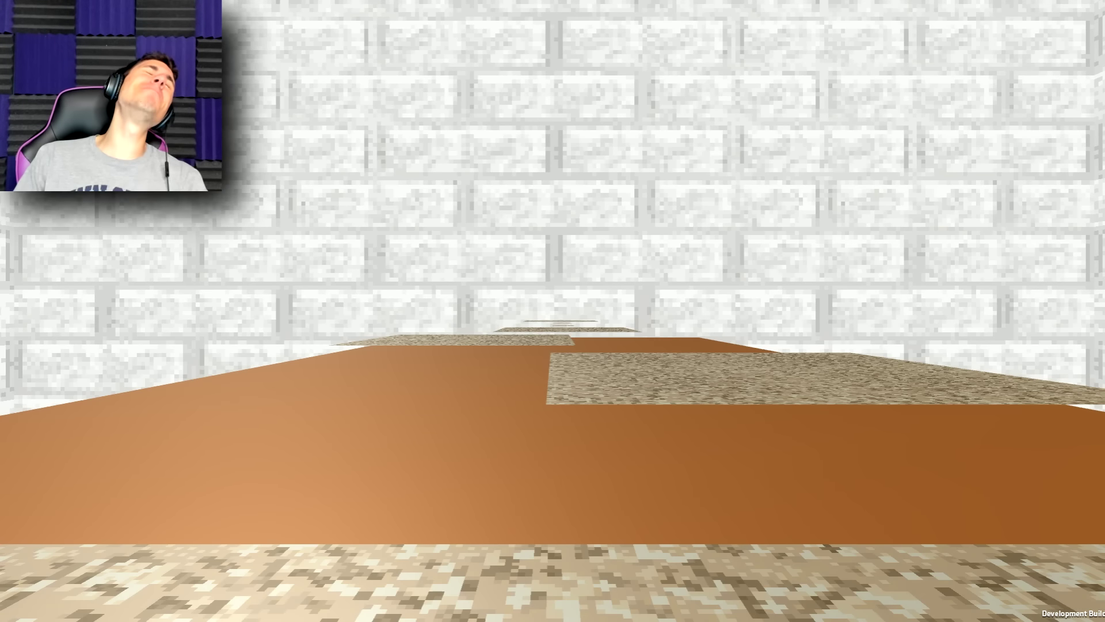
key(w)
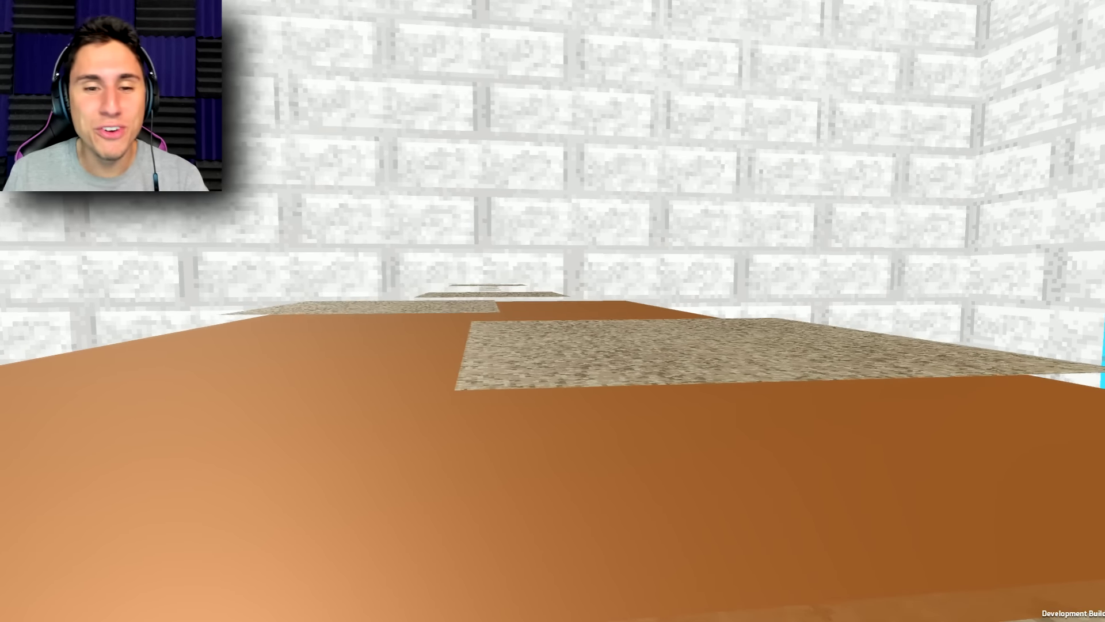
Hop across successive carpet patches toward the far wall onto the orange floor
key(w)
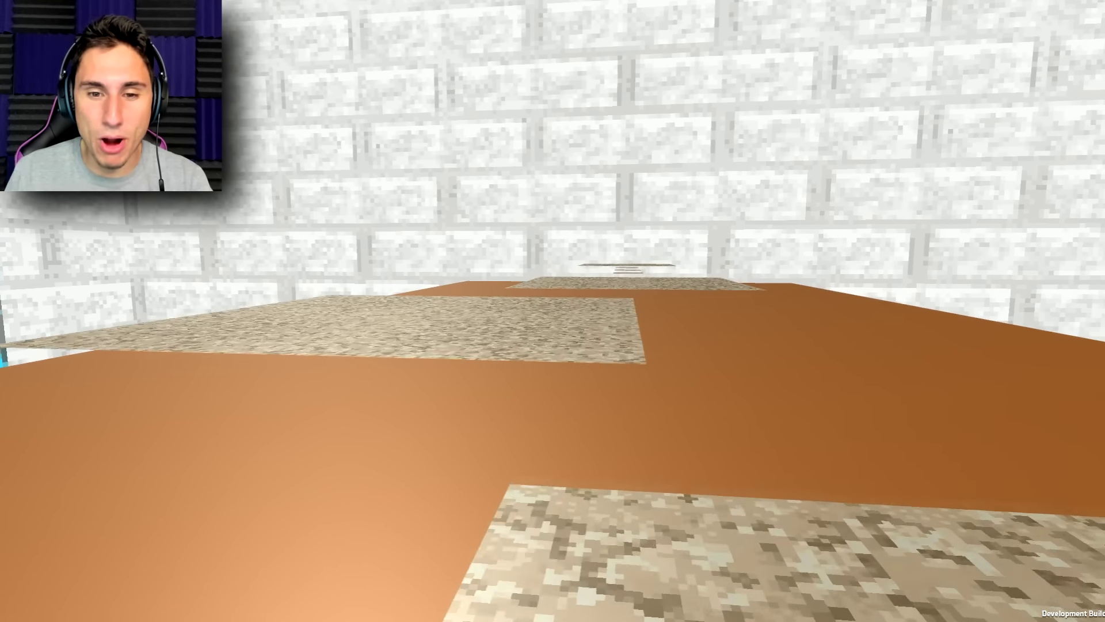
key(w)
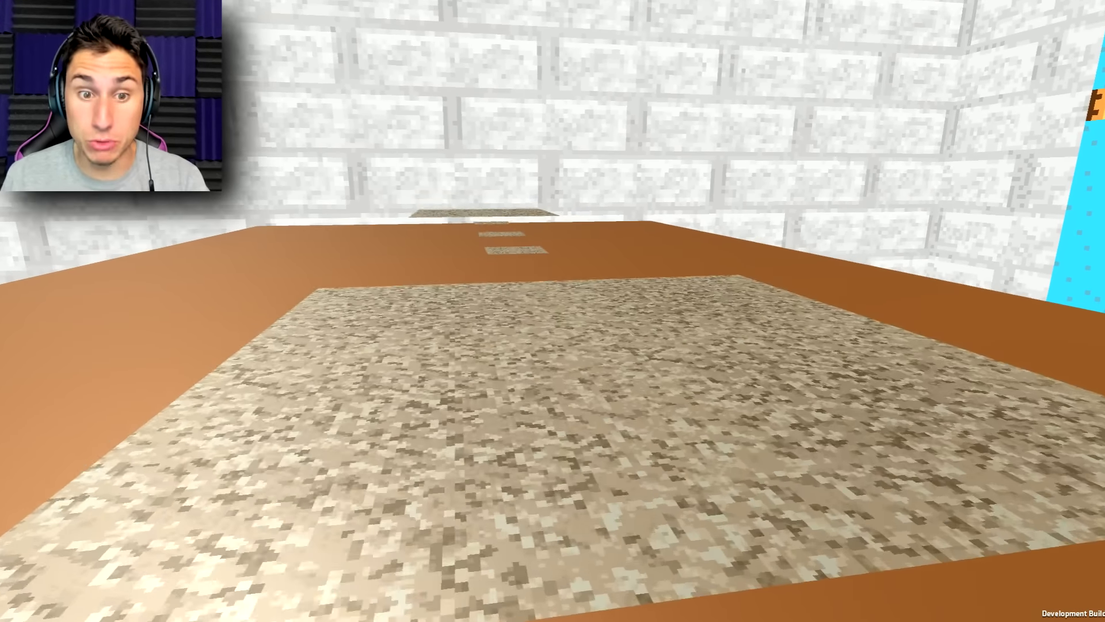
key(w)
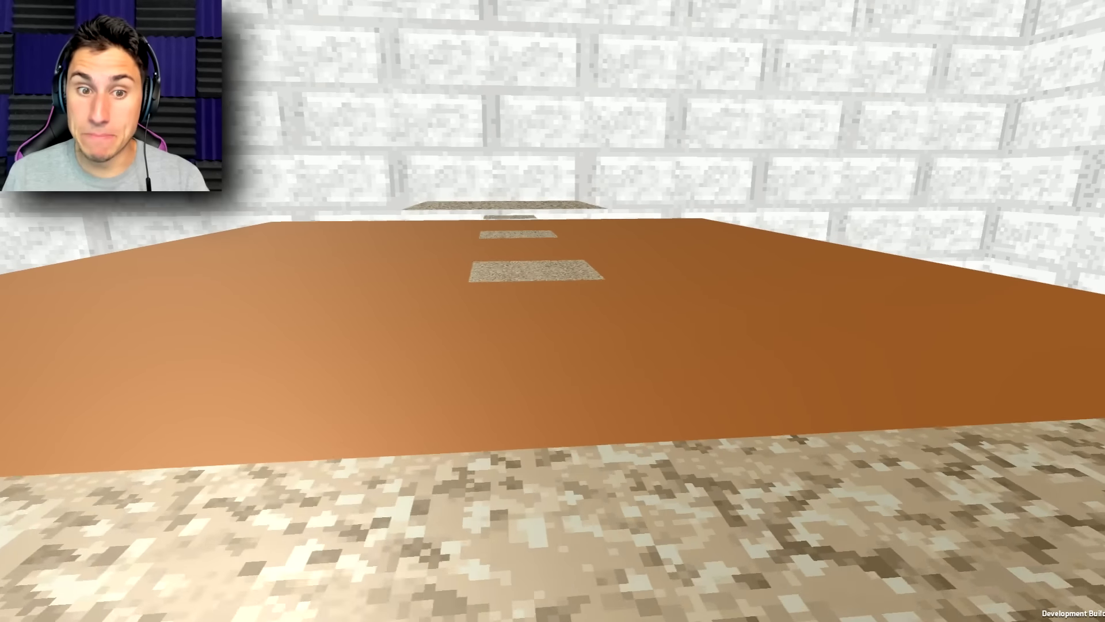
key(w)
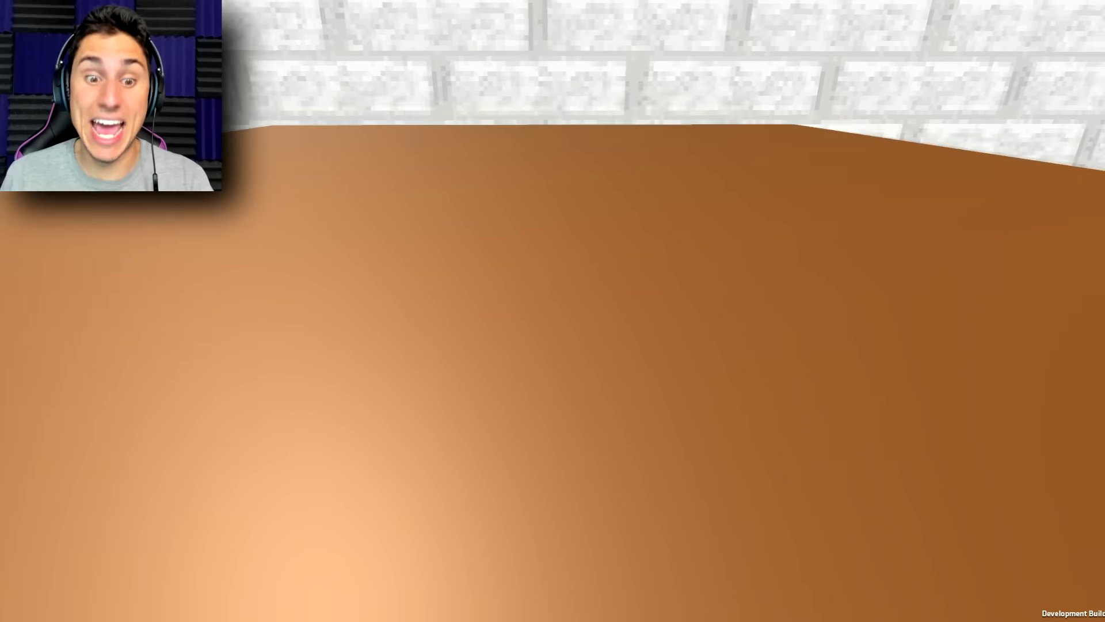
key(w)
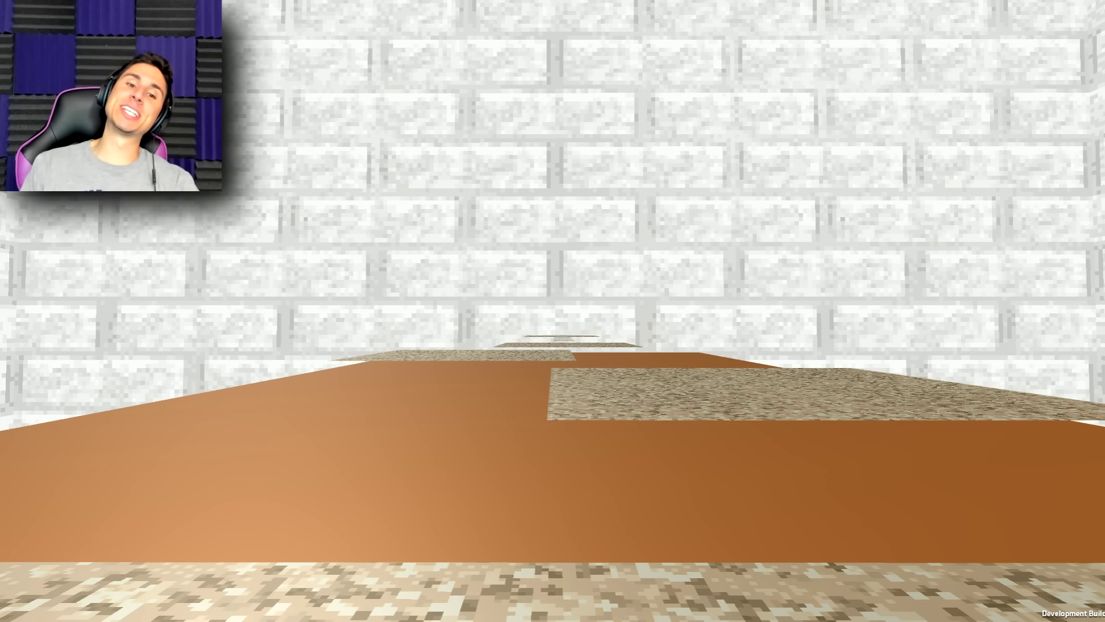
key(w)
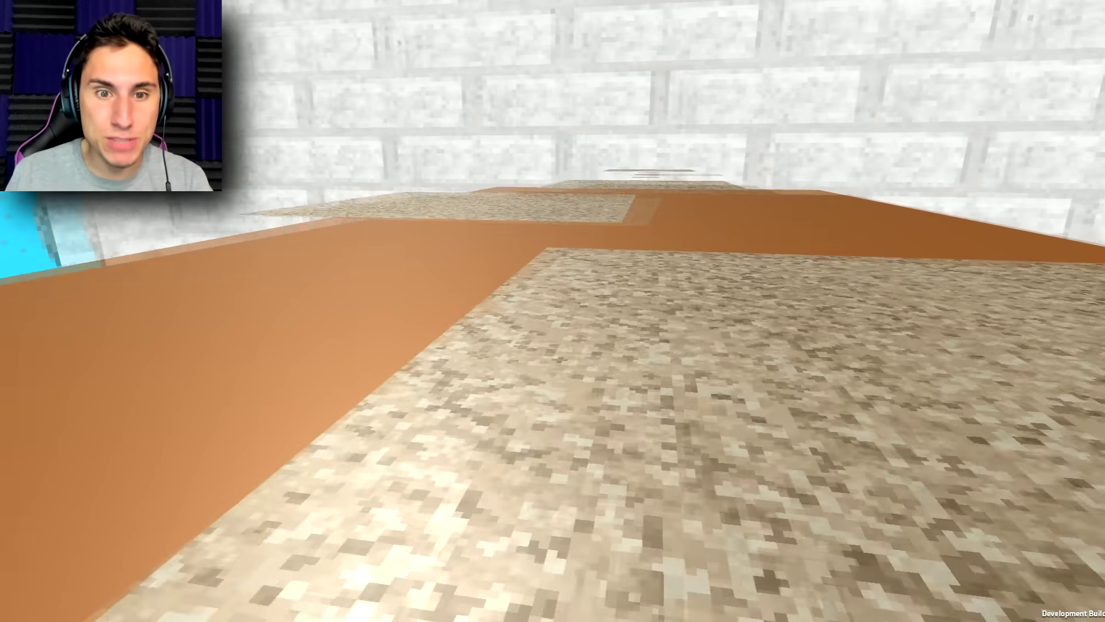
key(w)
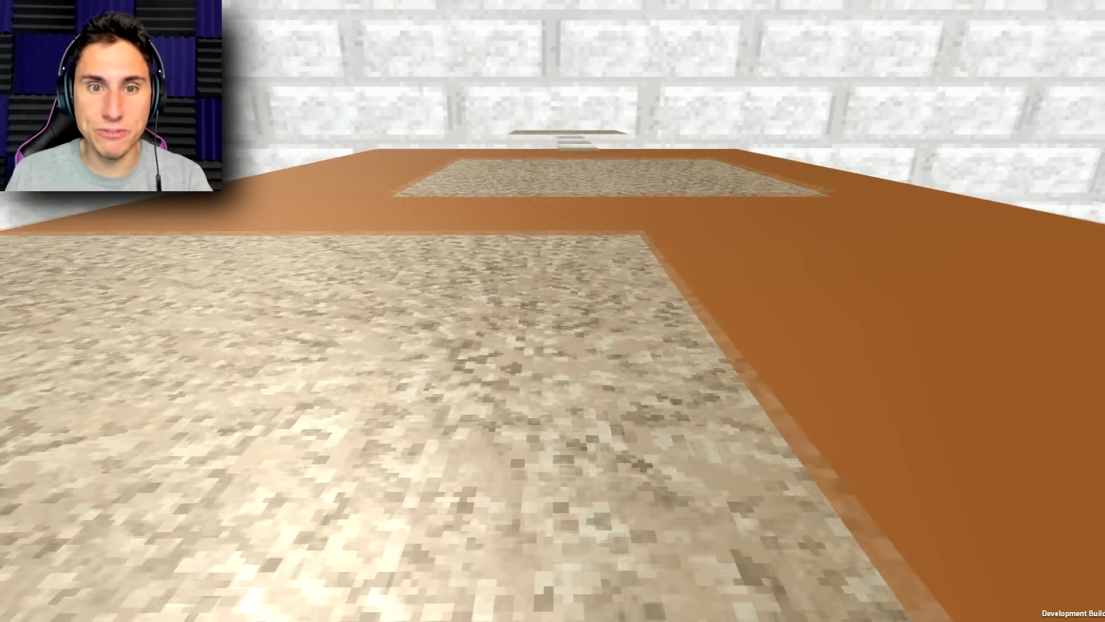
key(w)
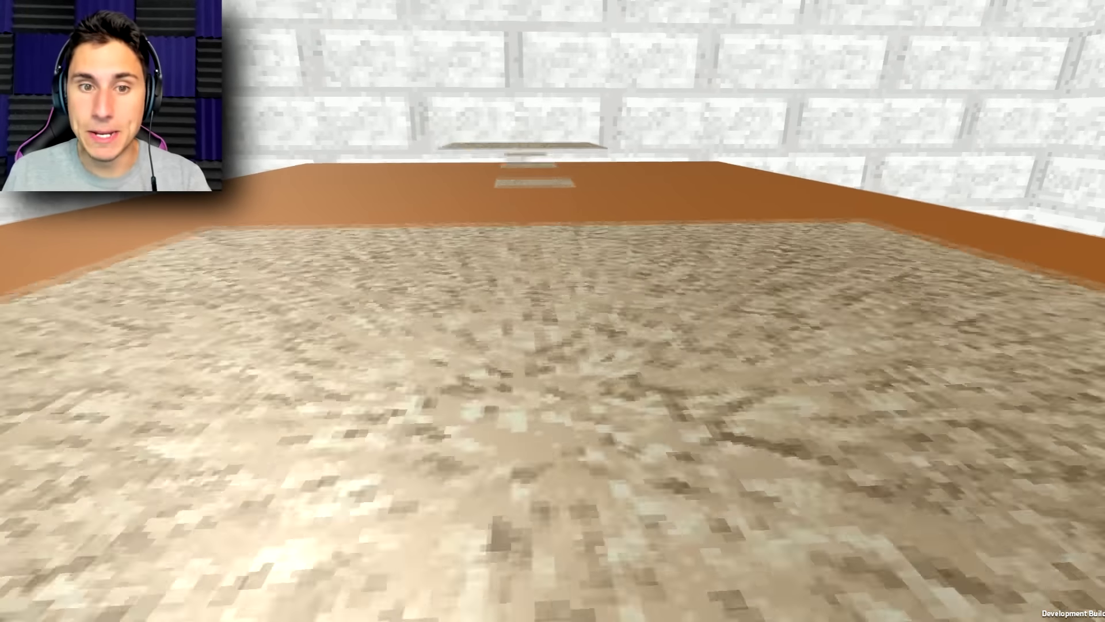
key(w)
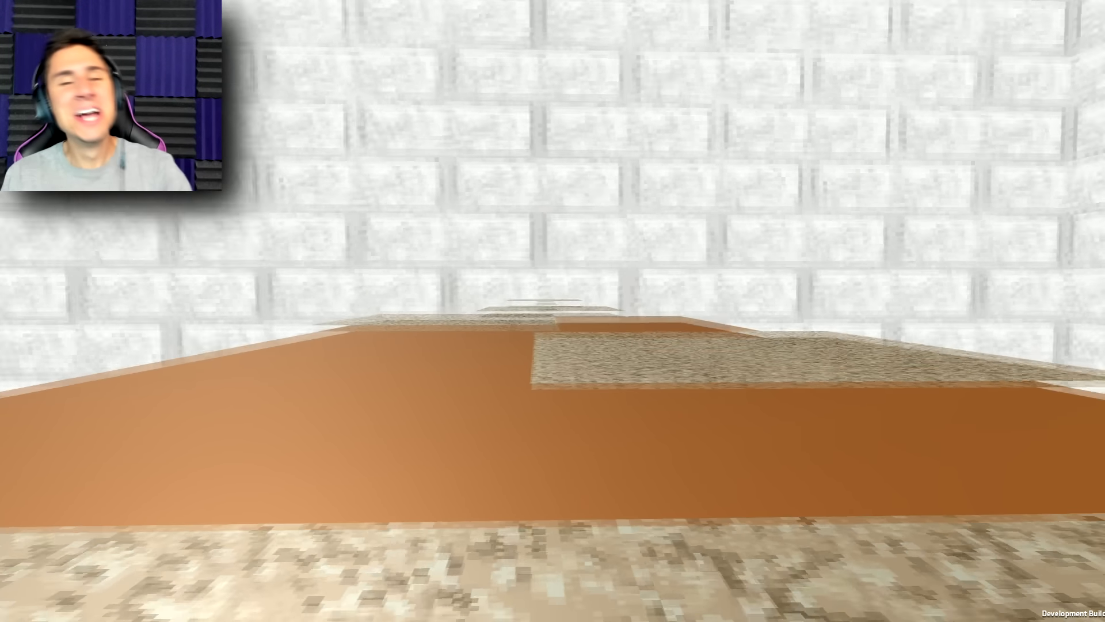
Climb back onto the walkway, line up, and cross the last patch to the math pad
key(w)
key(w)
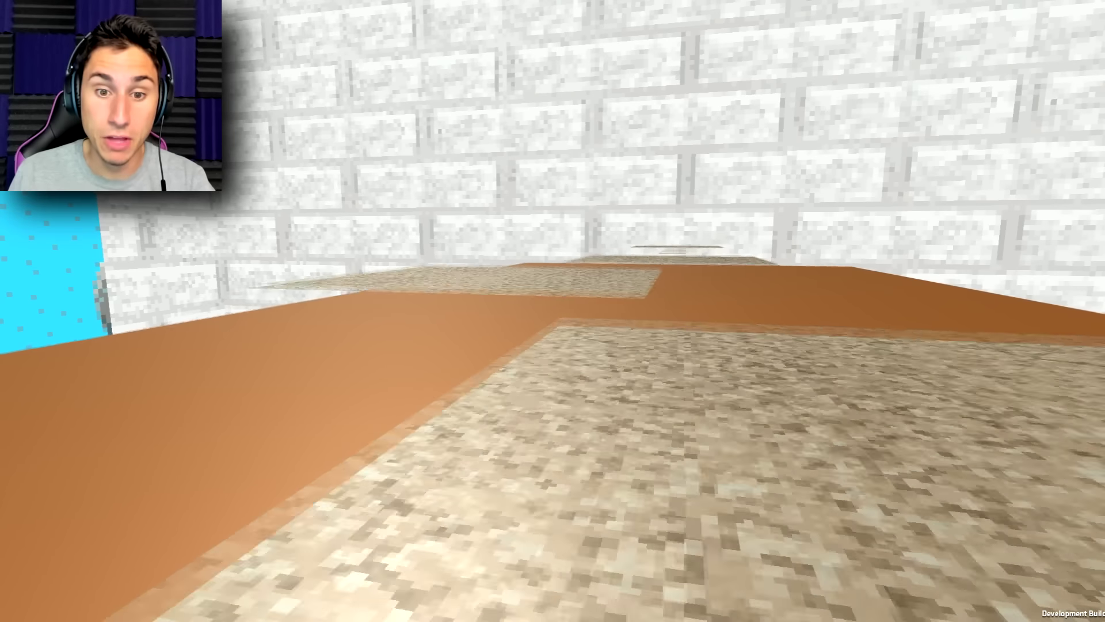
key(w)
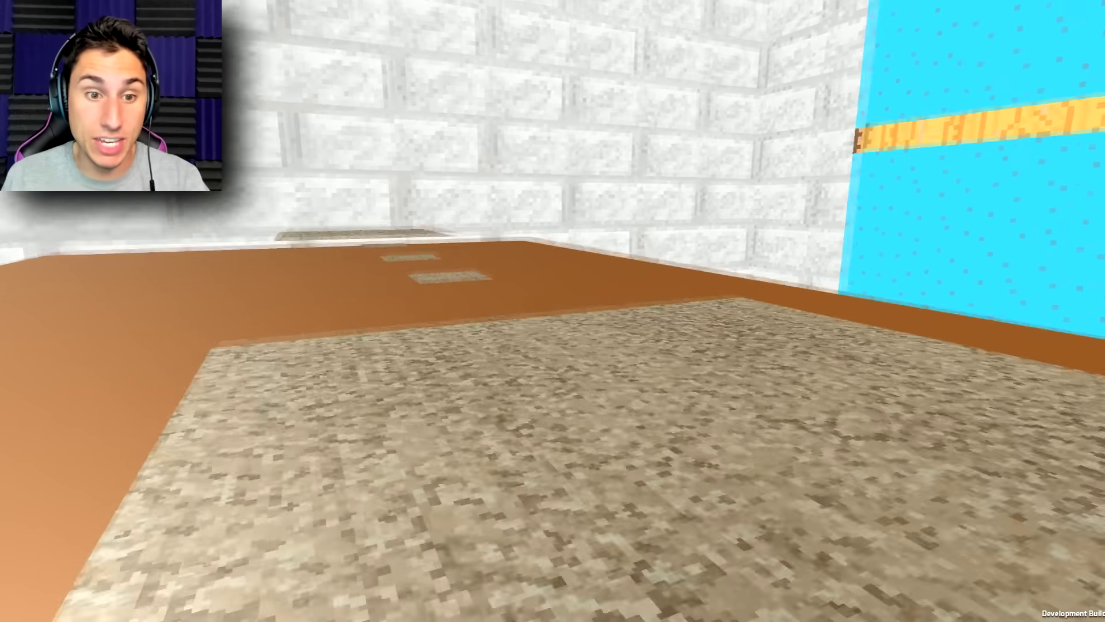
key(s)
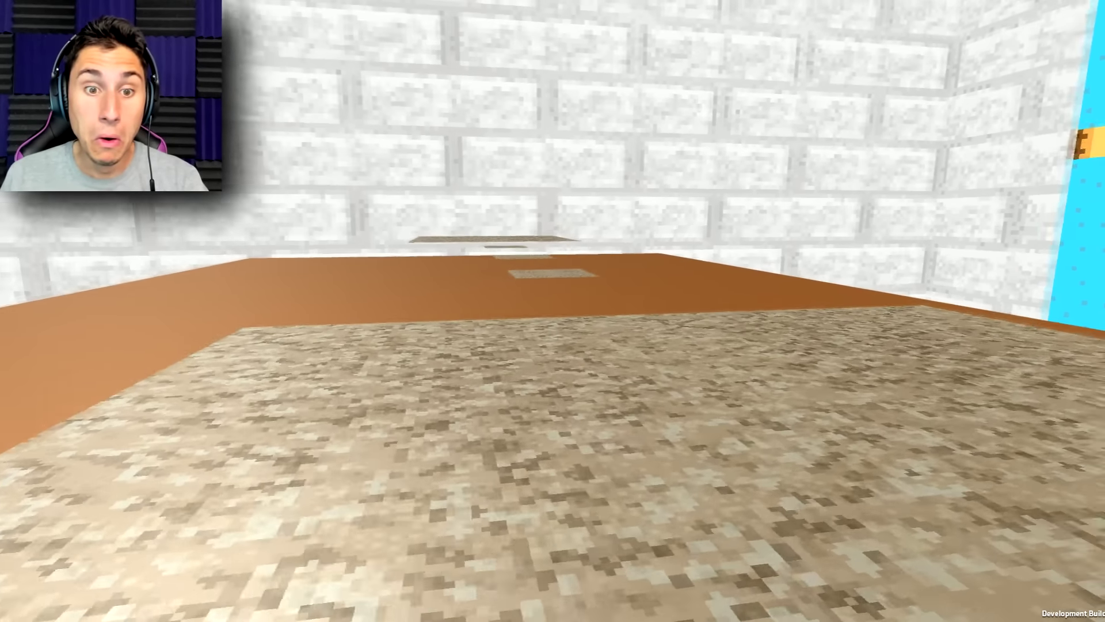
key(w)
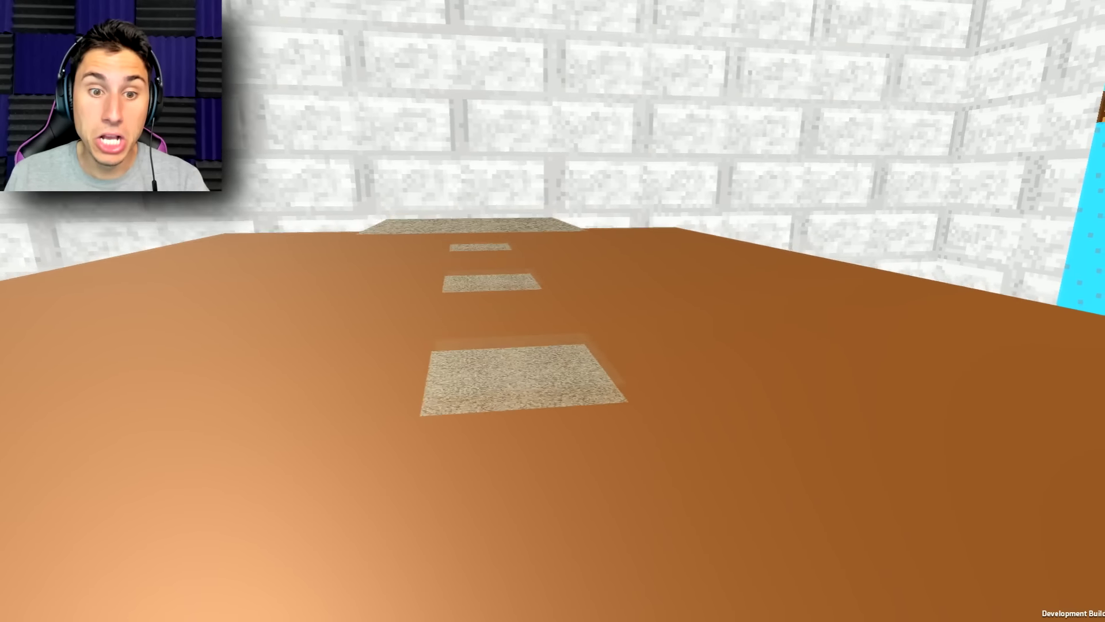
key(w)
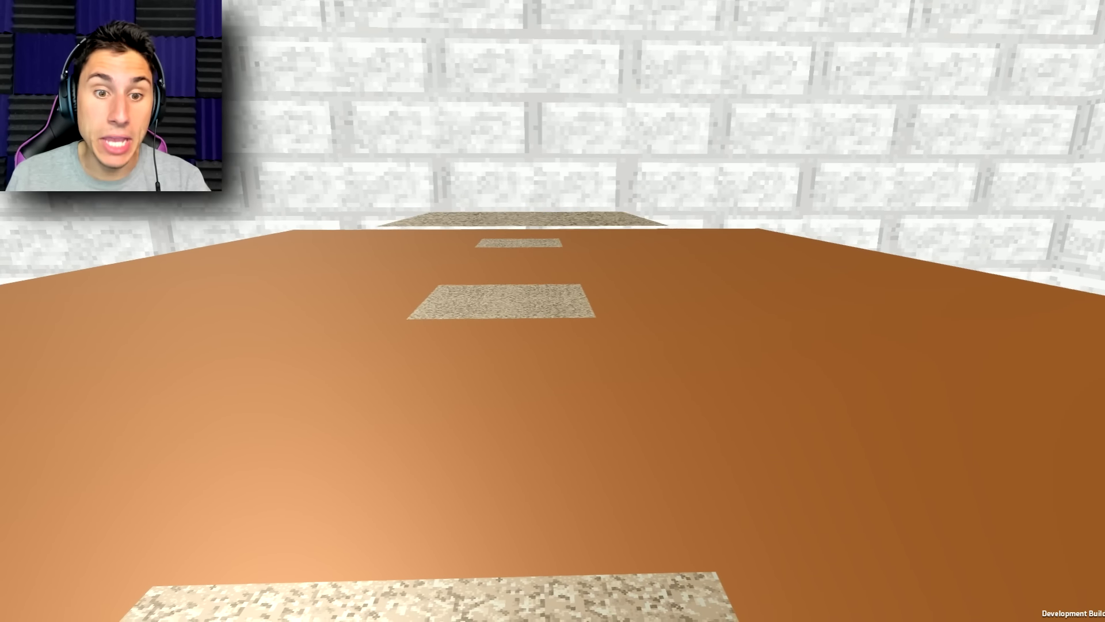
key(w)
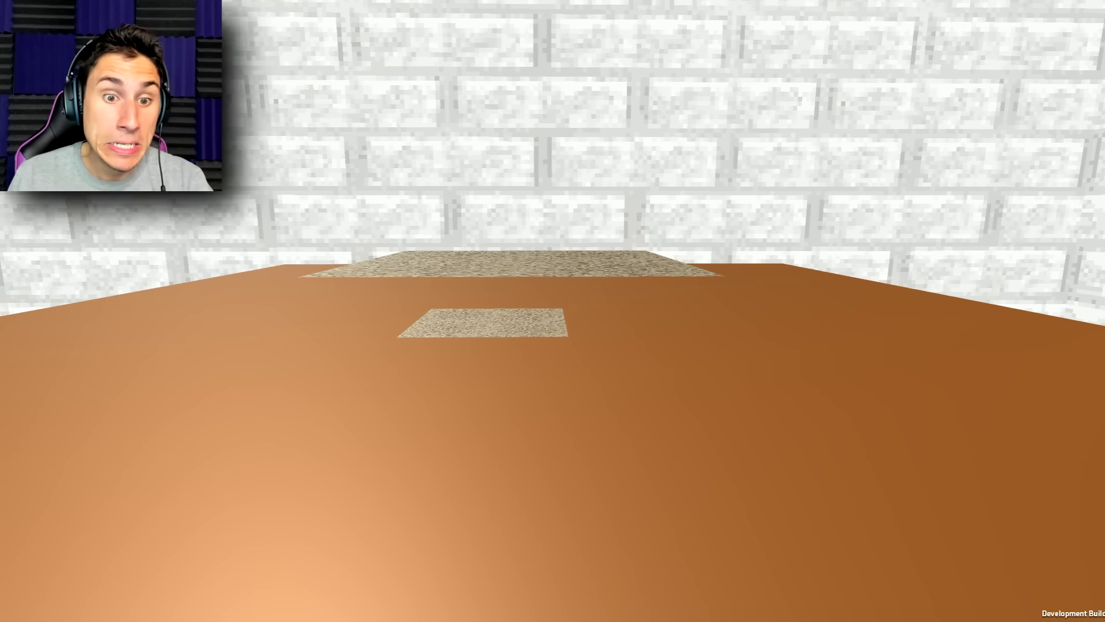
key(w)
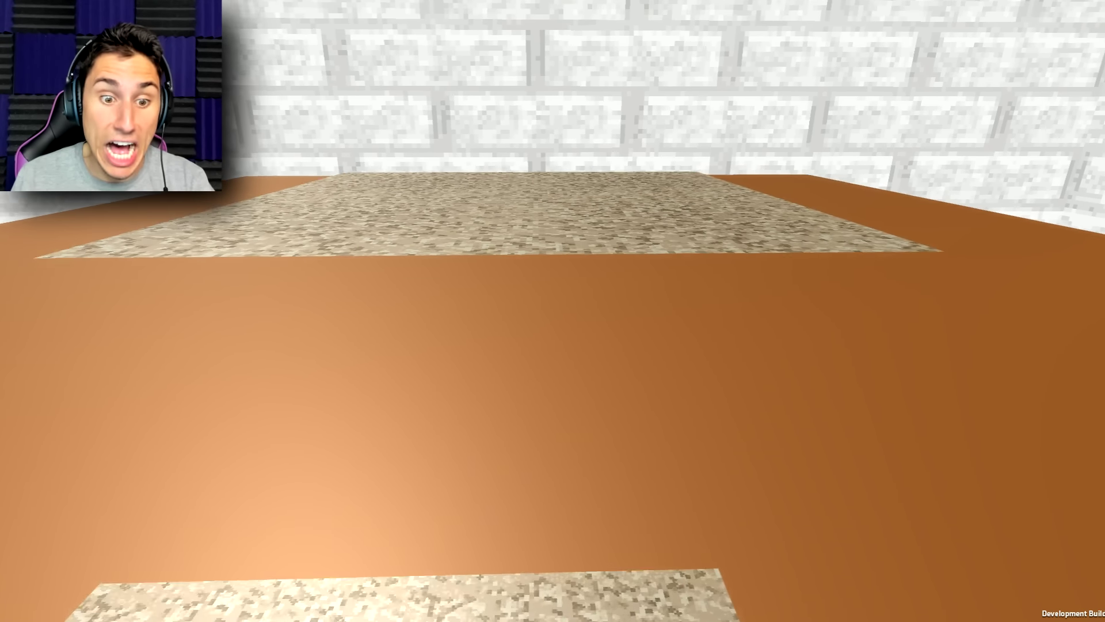
key(w)
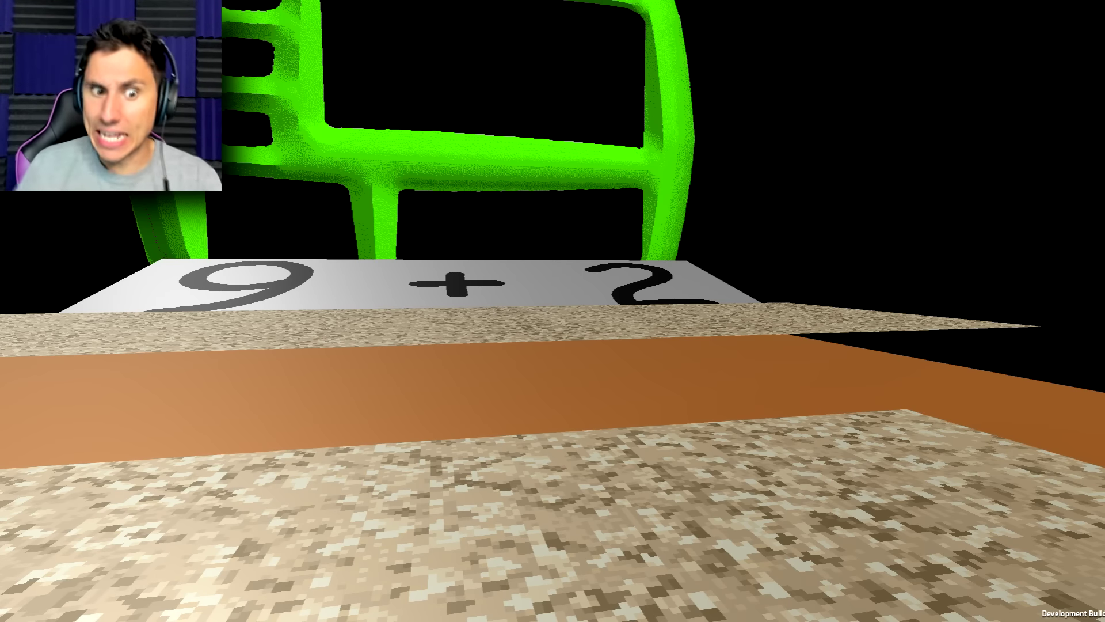
Walk up to the green Think Pad and step onto the 9 + 2 paper
key(w)
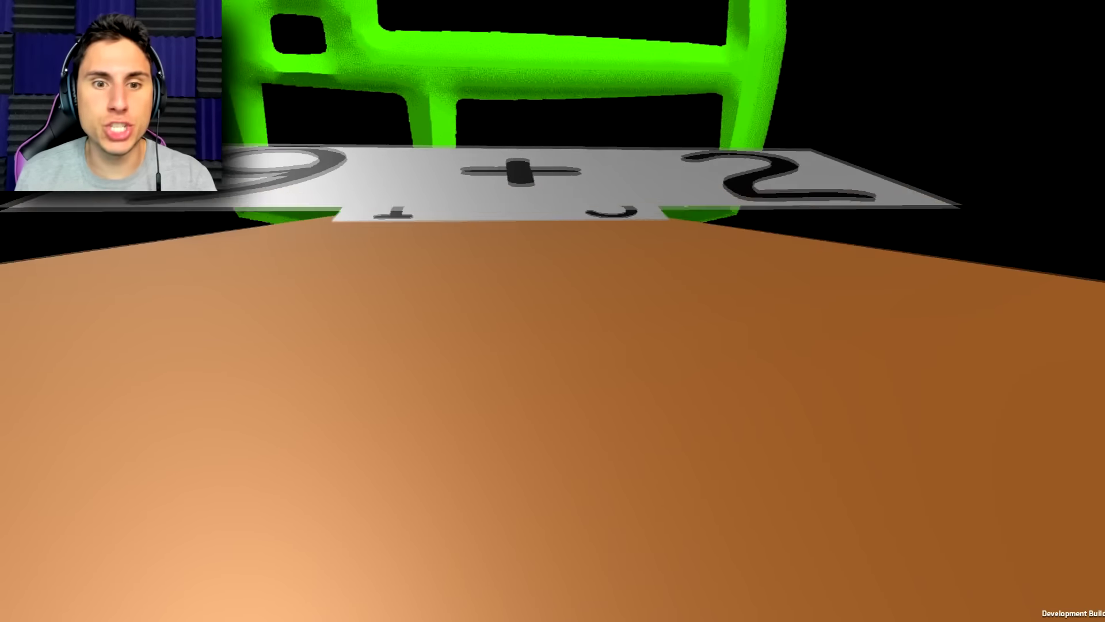
key(s)
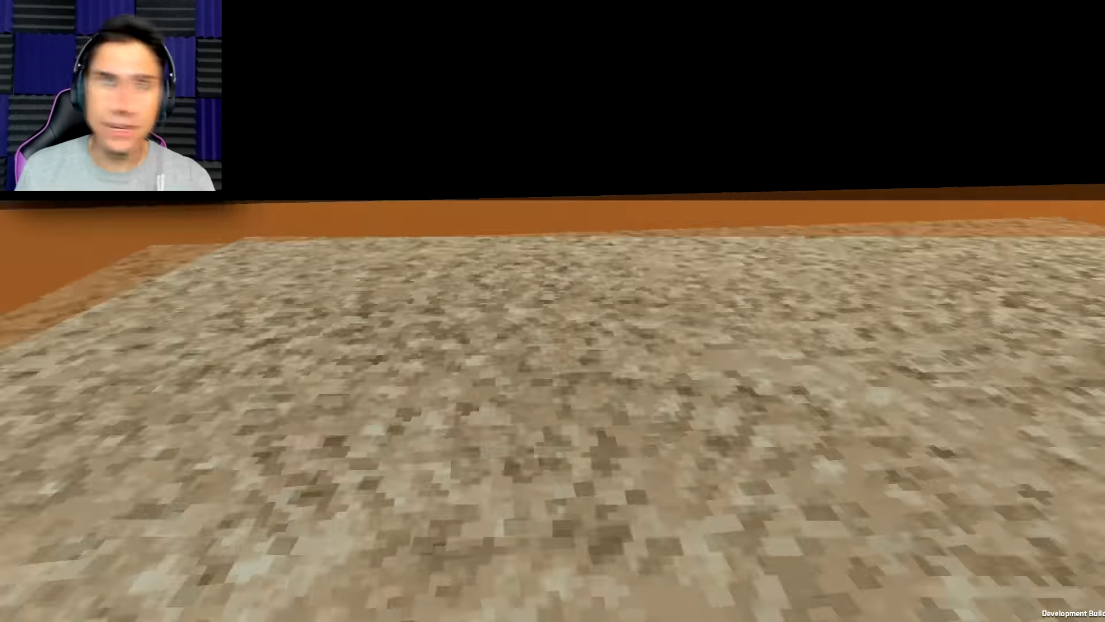
key(w)
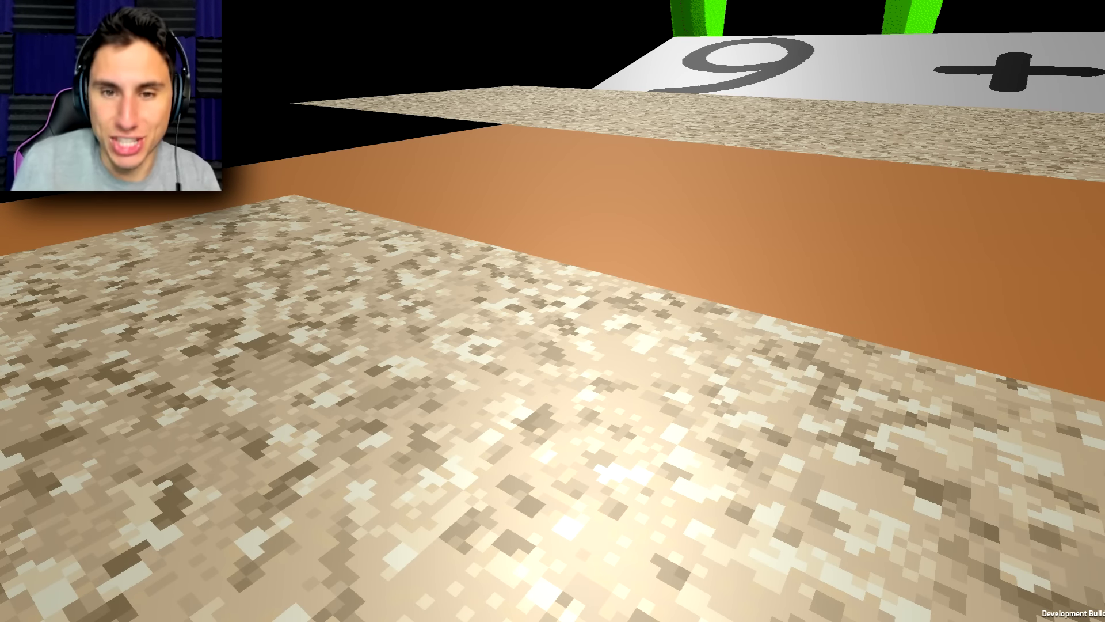
key(w)
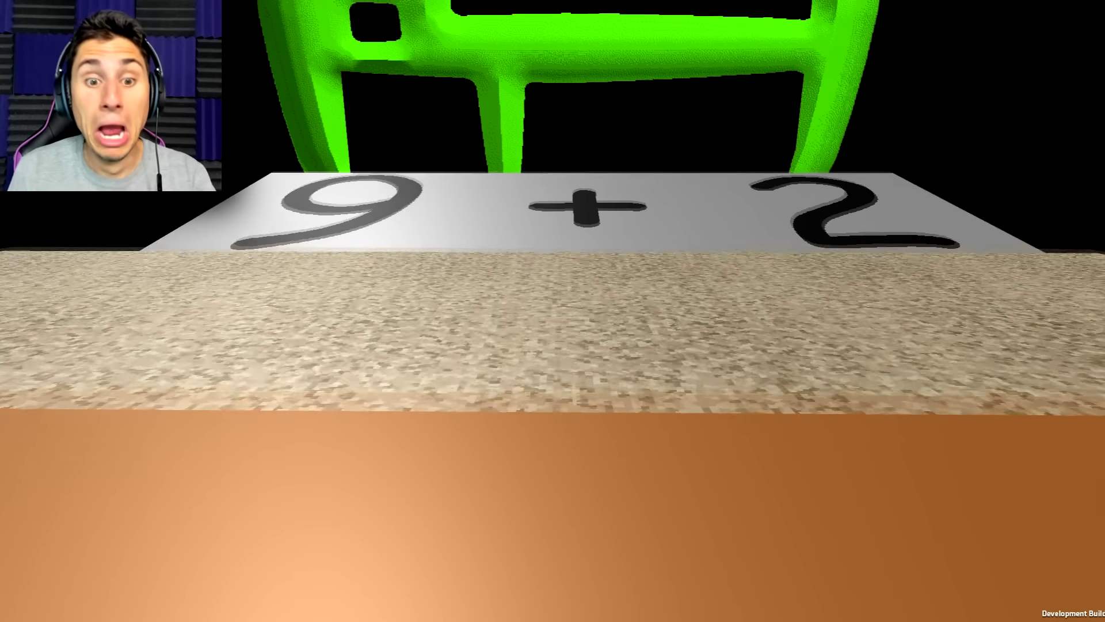
key(w)
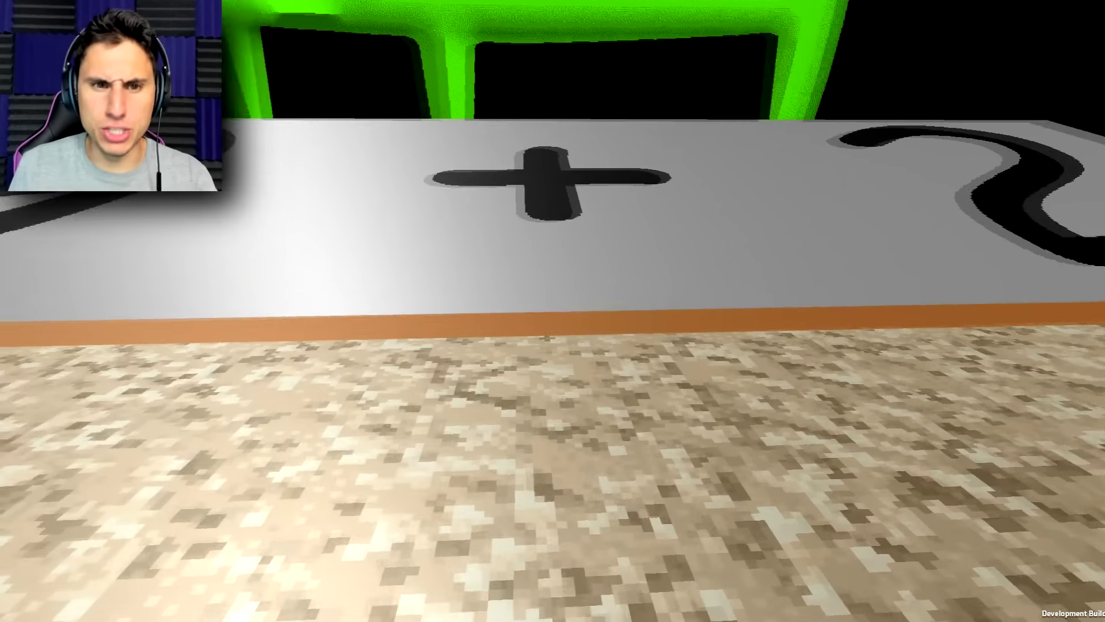
key(w)
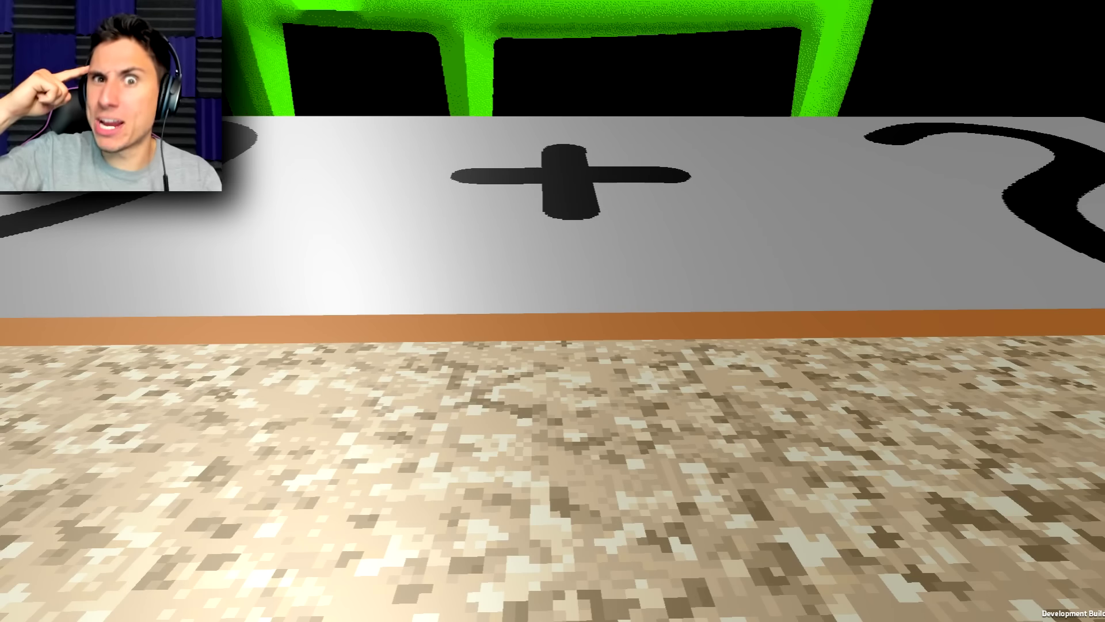
key(w)
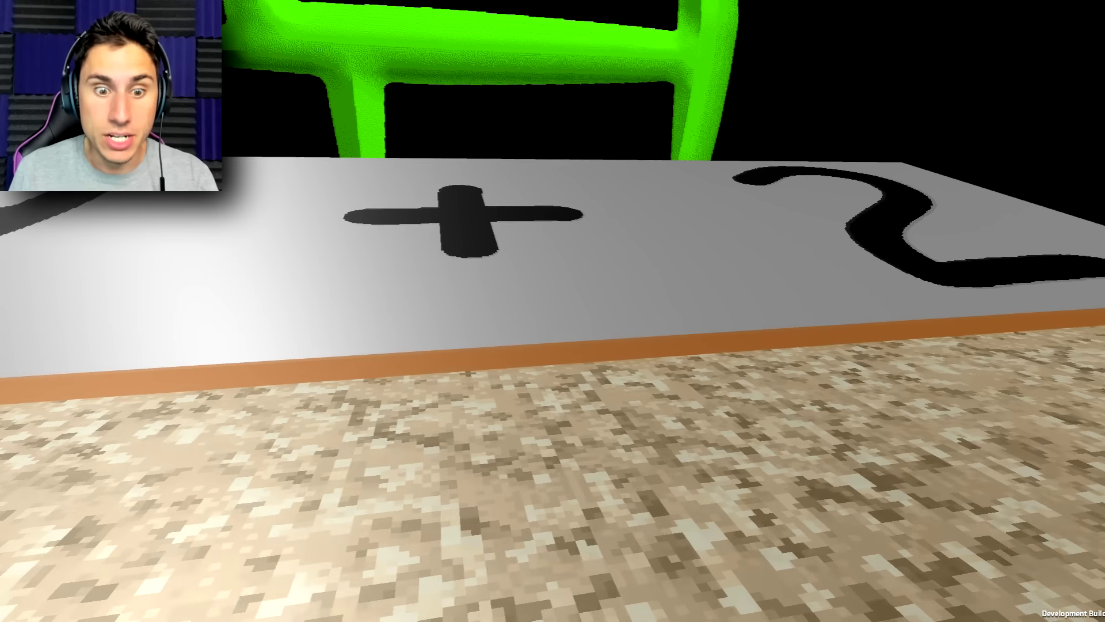
Cross the 9 + 2 paper's plus sign and turn toward the − 3 paper
key(w)
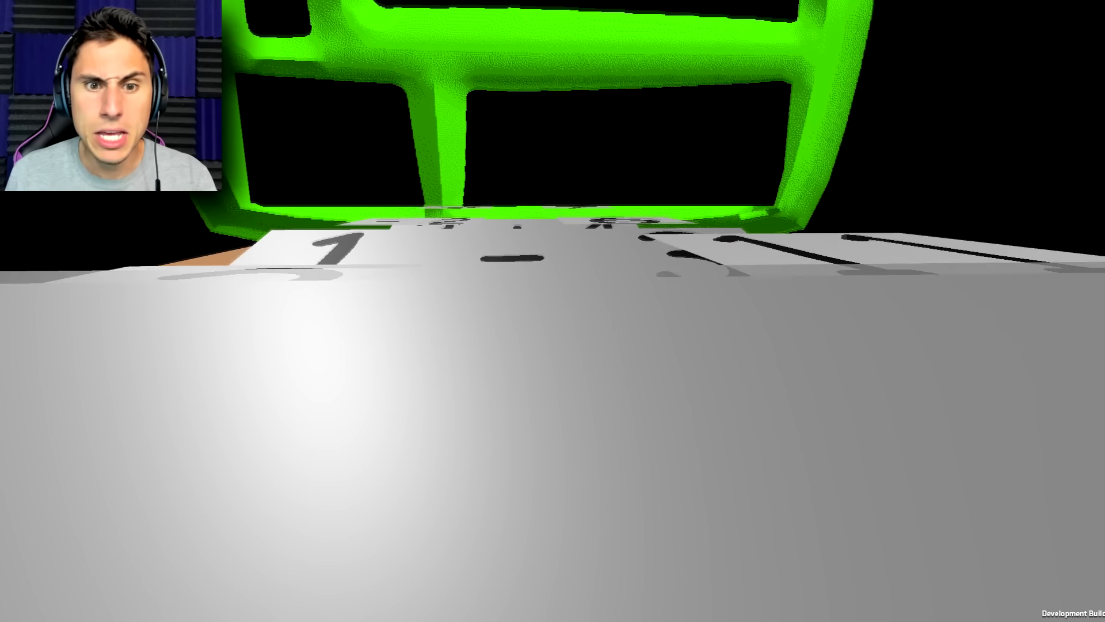
key(w)
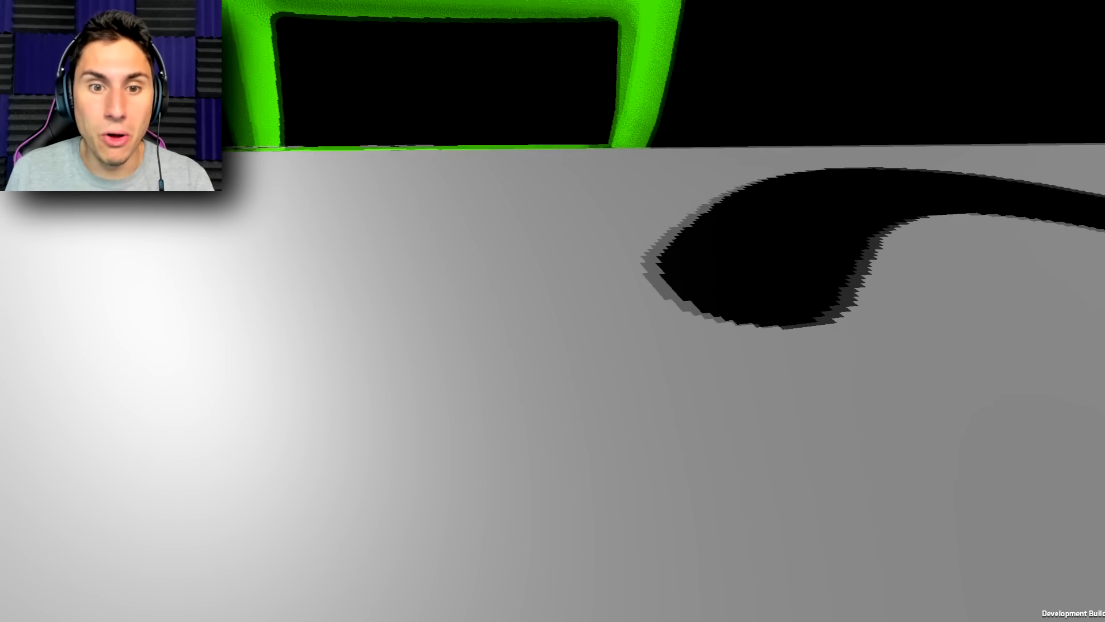
key(w)
key(w)
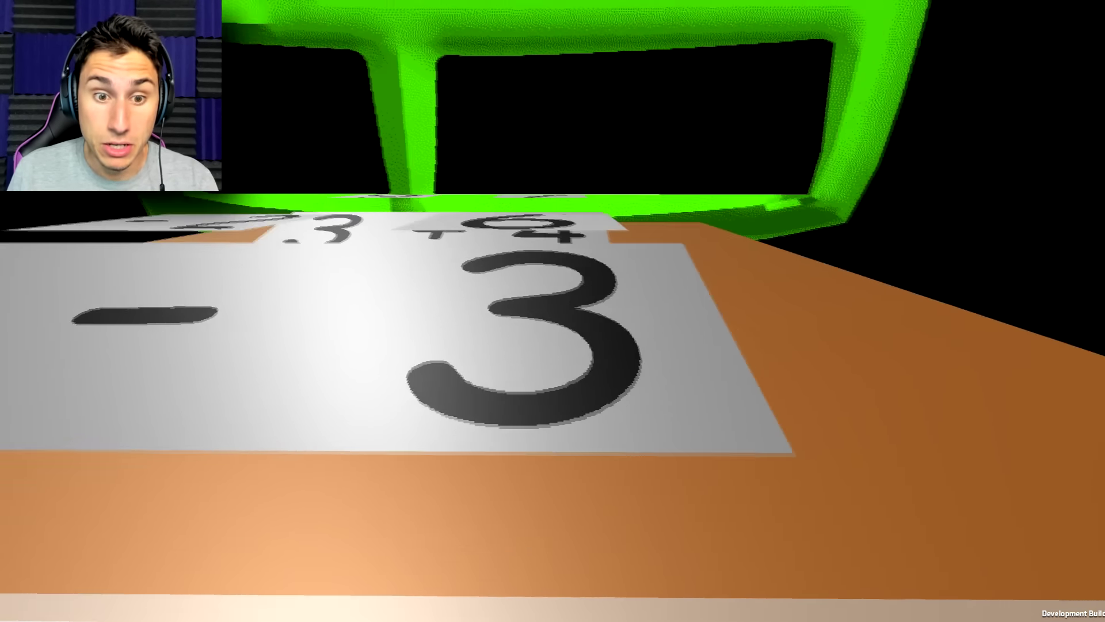
key(w)
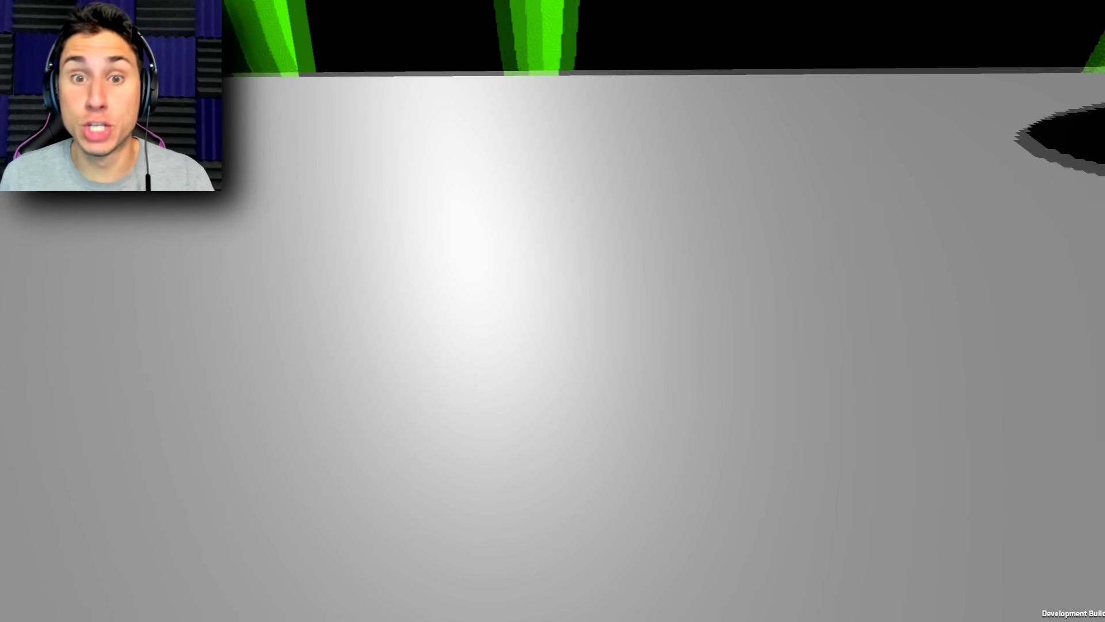
Jump over the 3 + 4 paper and the gap onto the orange desk
key(w)
key(w)
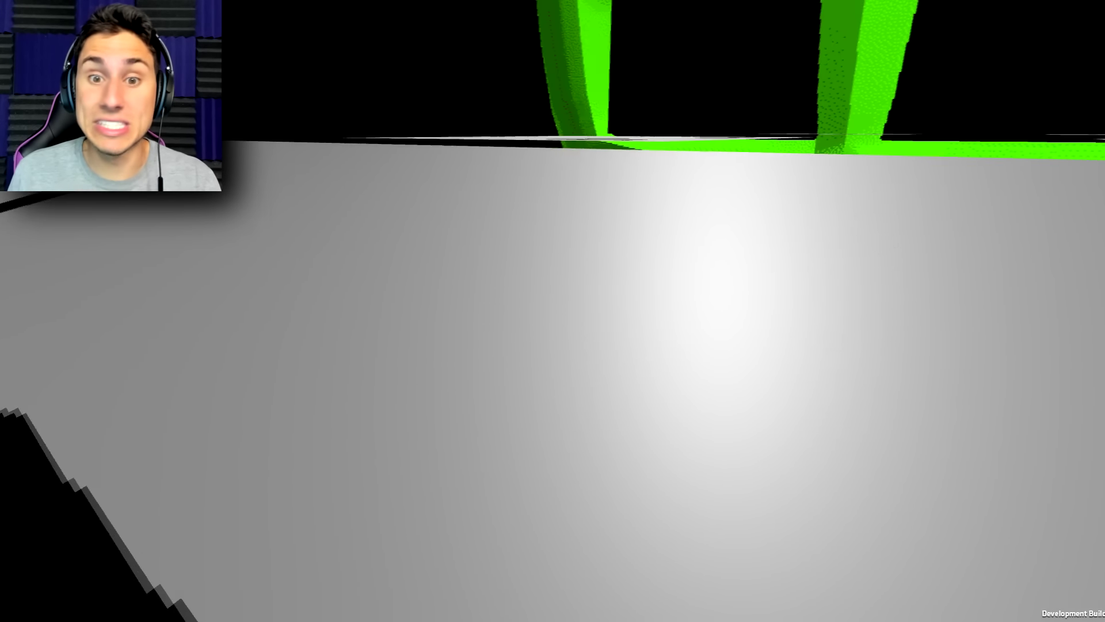
key(w)
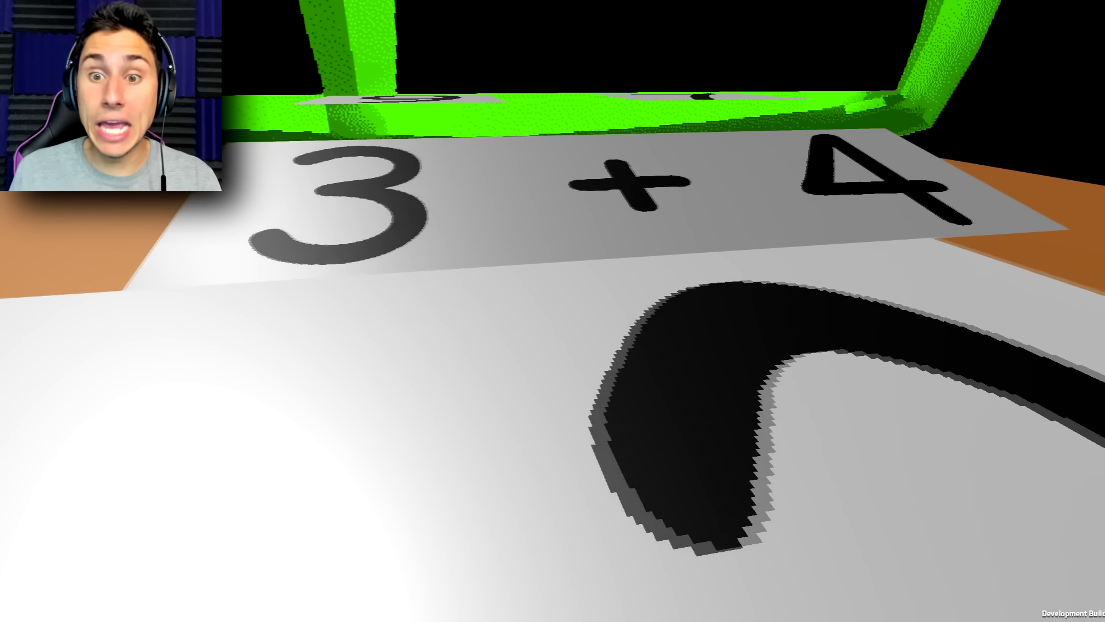
key(w)
key(w)
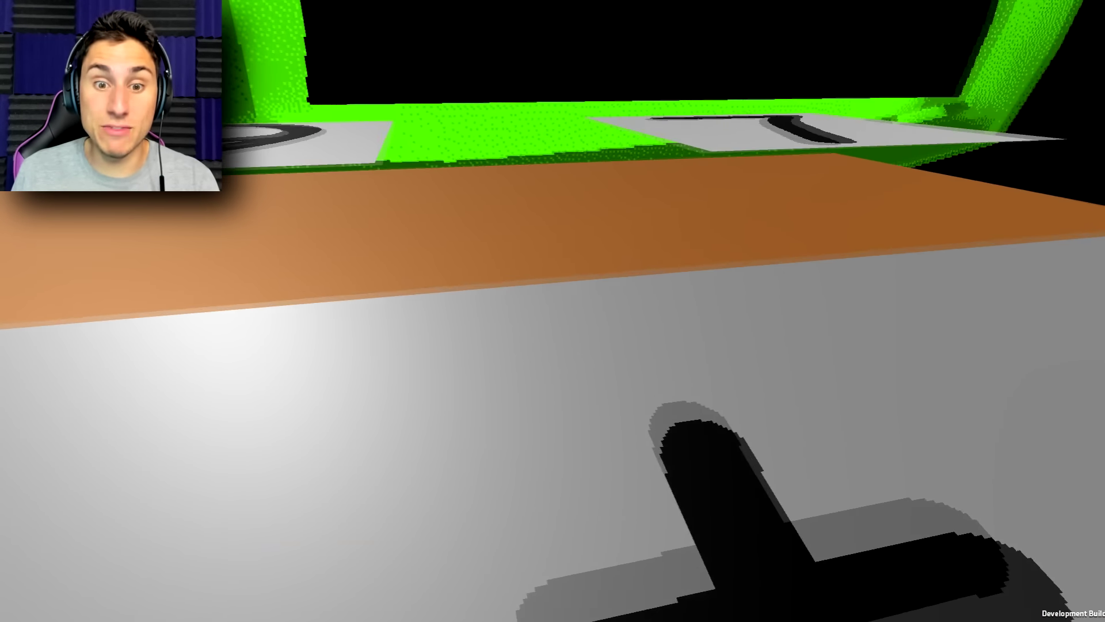
key(w)
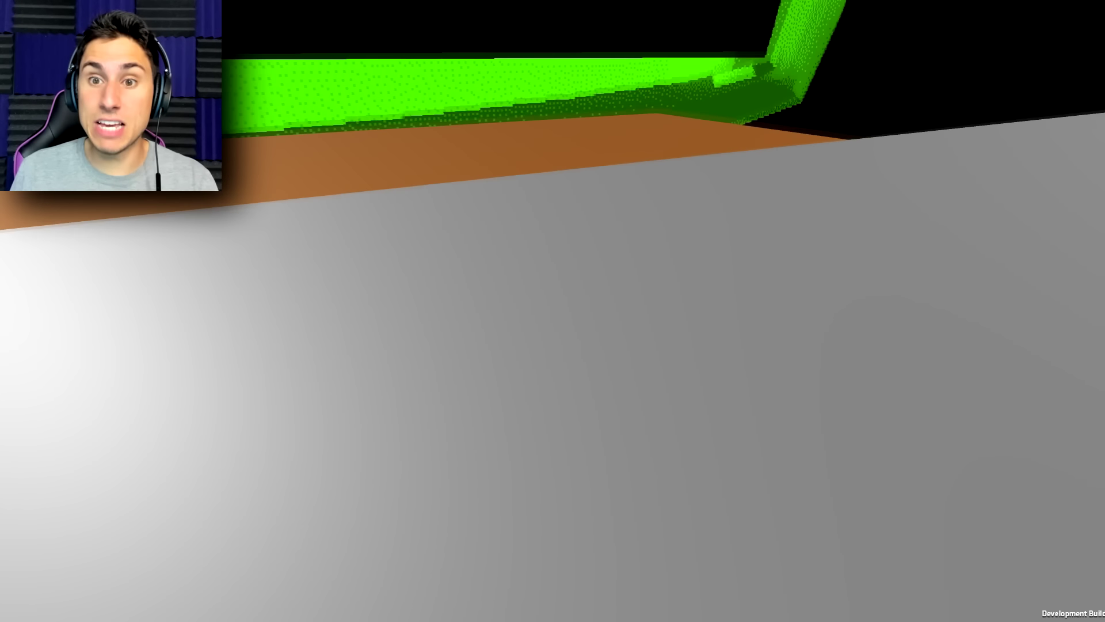
key(w)
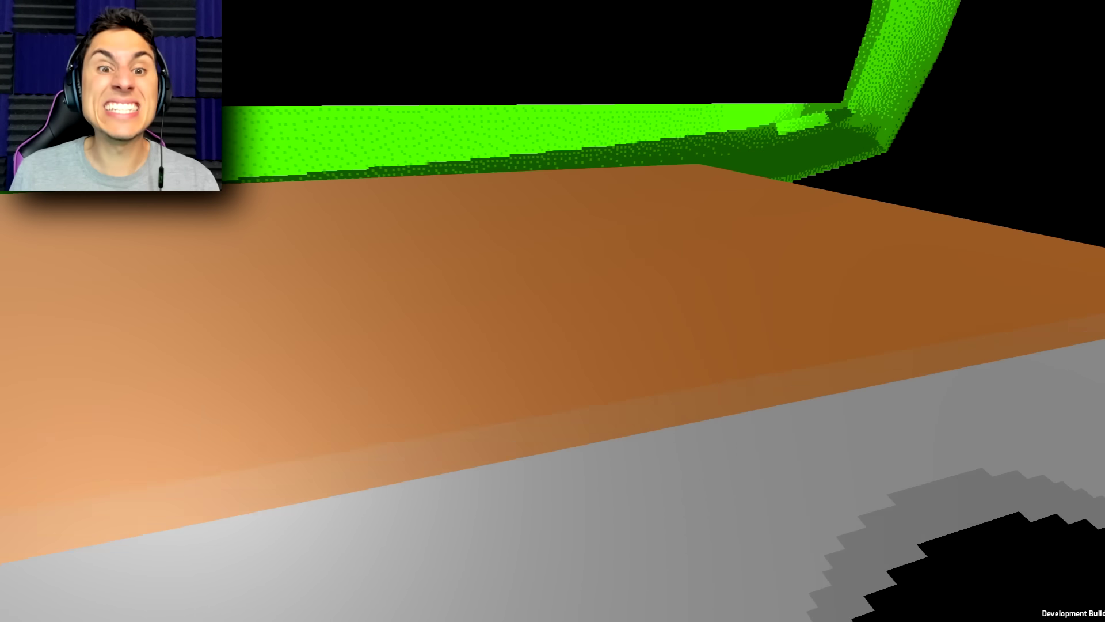
key(w)
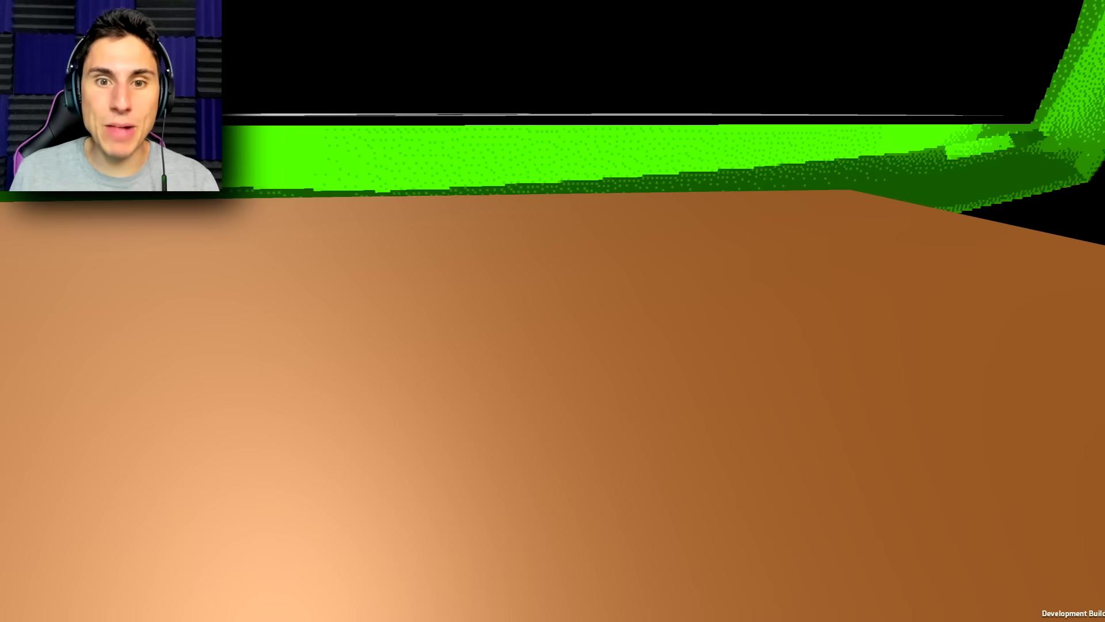
key(w)
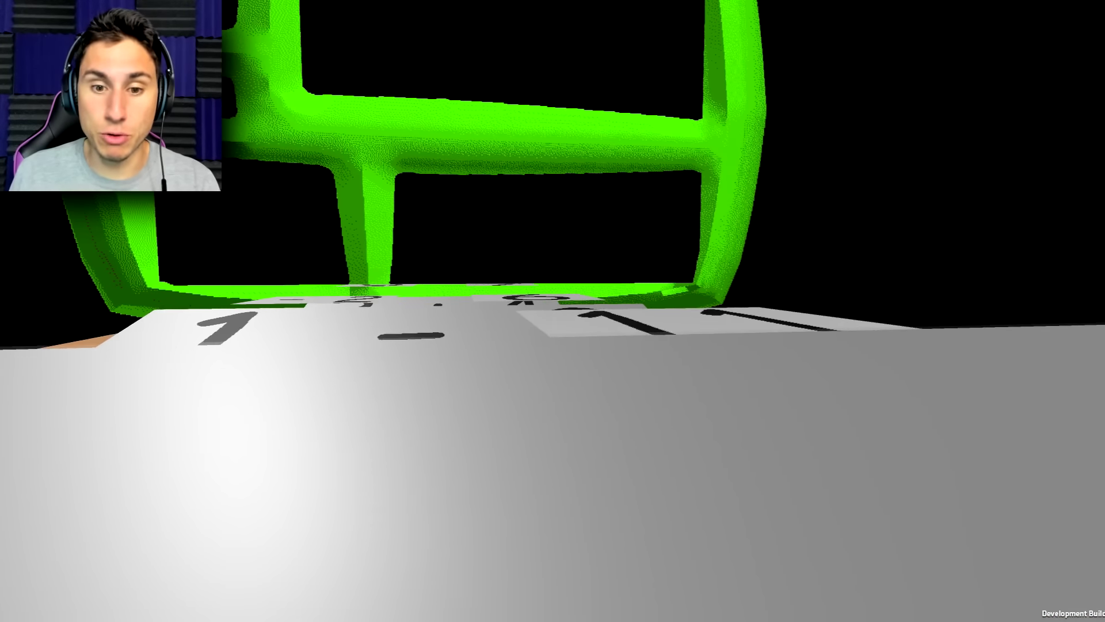
Move across the grey paper toward the − 3 paper and desk edge, falling back
key(w)
key(w)
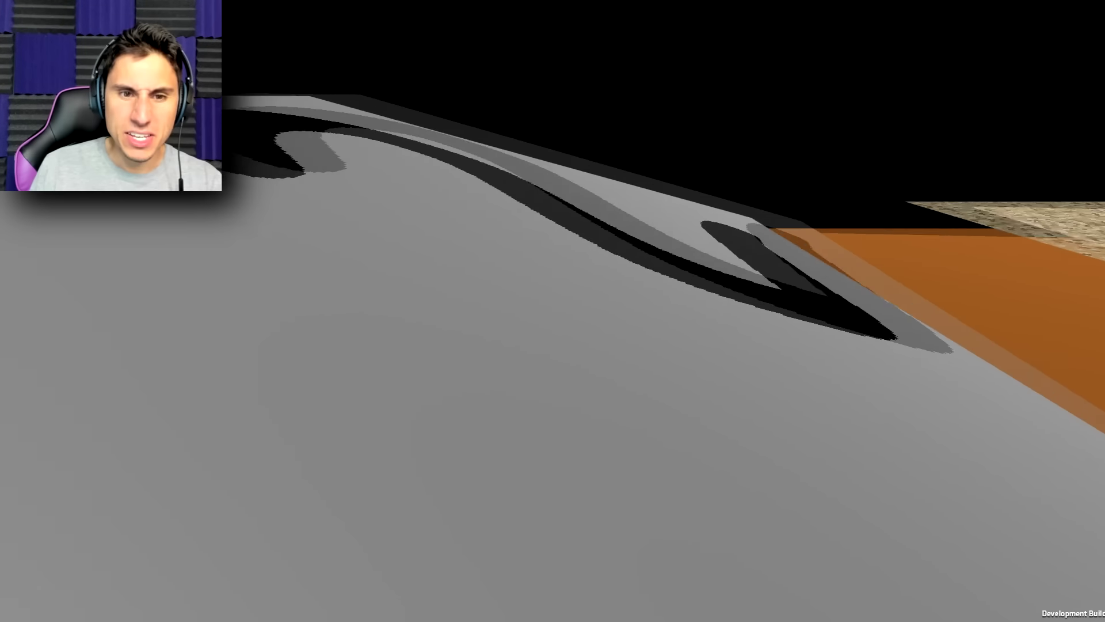
key(w)
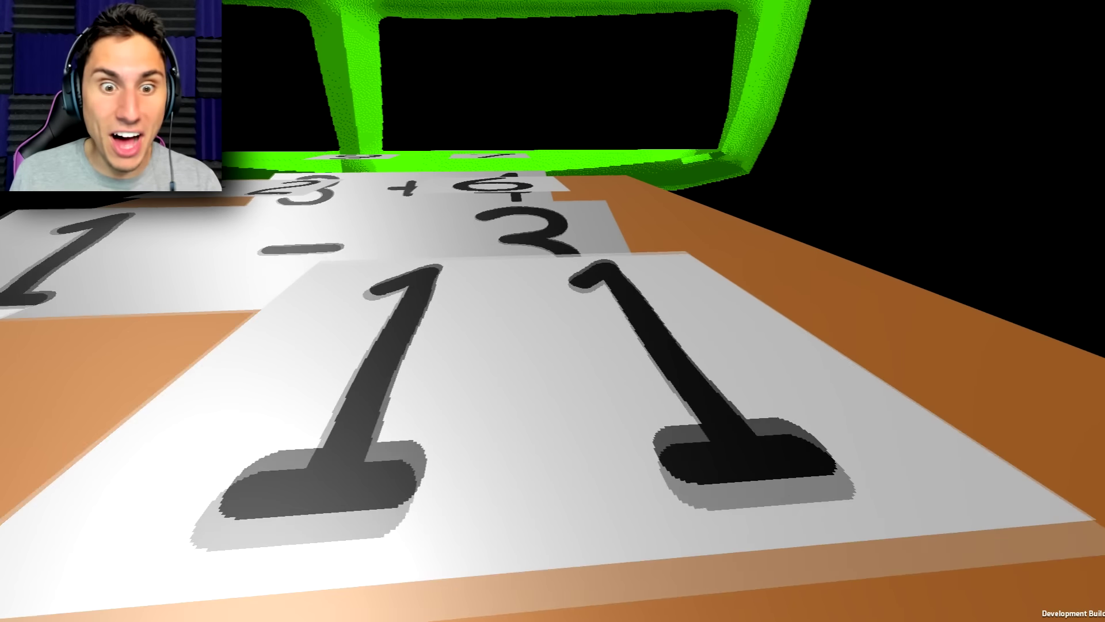
key(w)
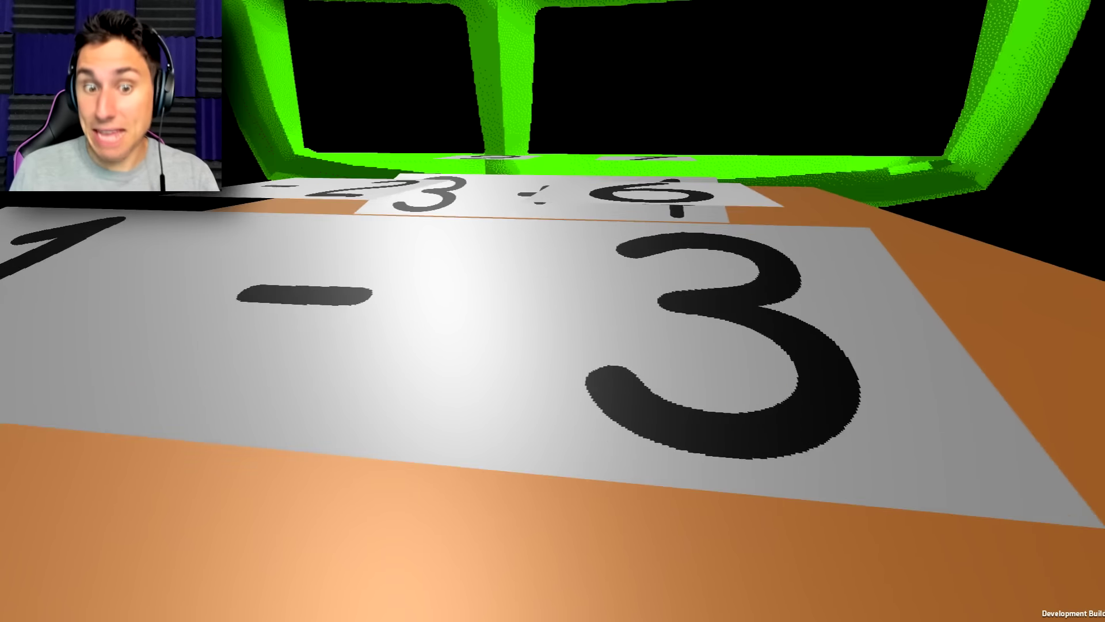
key(w)
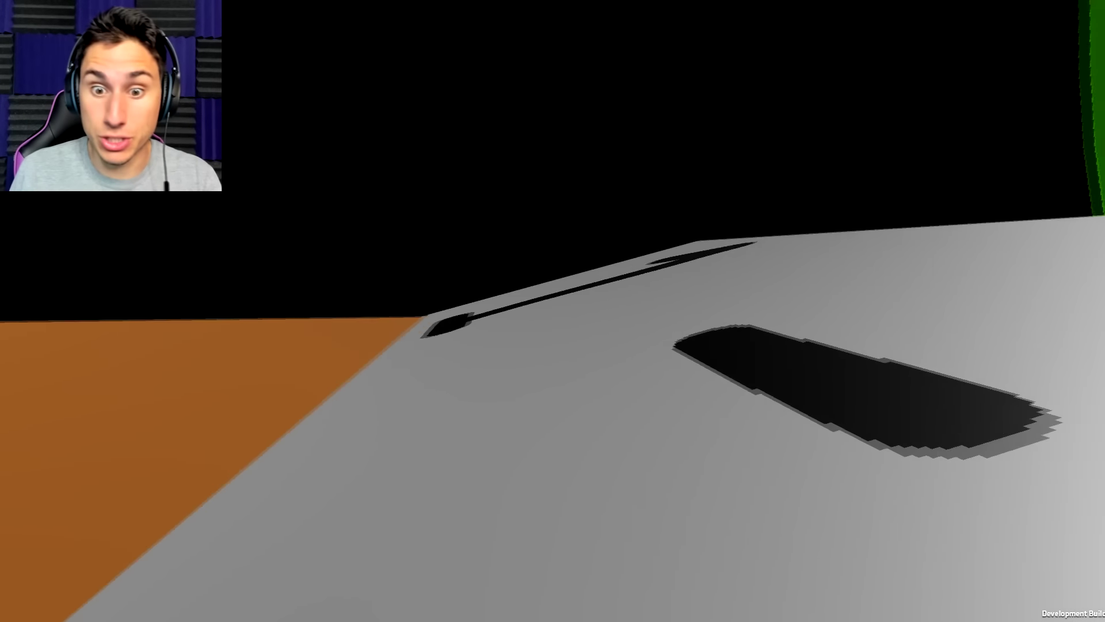
key(w)
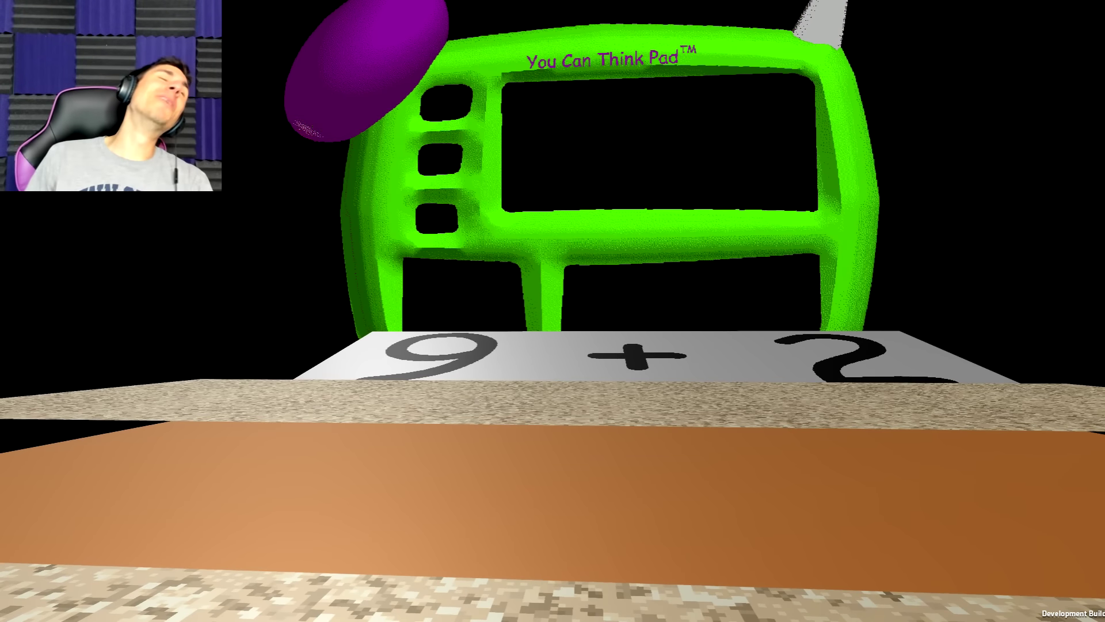
After respawning, run across the 9 + 2 and − 3 papers onto the 3 + 4 paper
key(w)
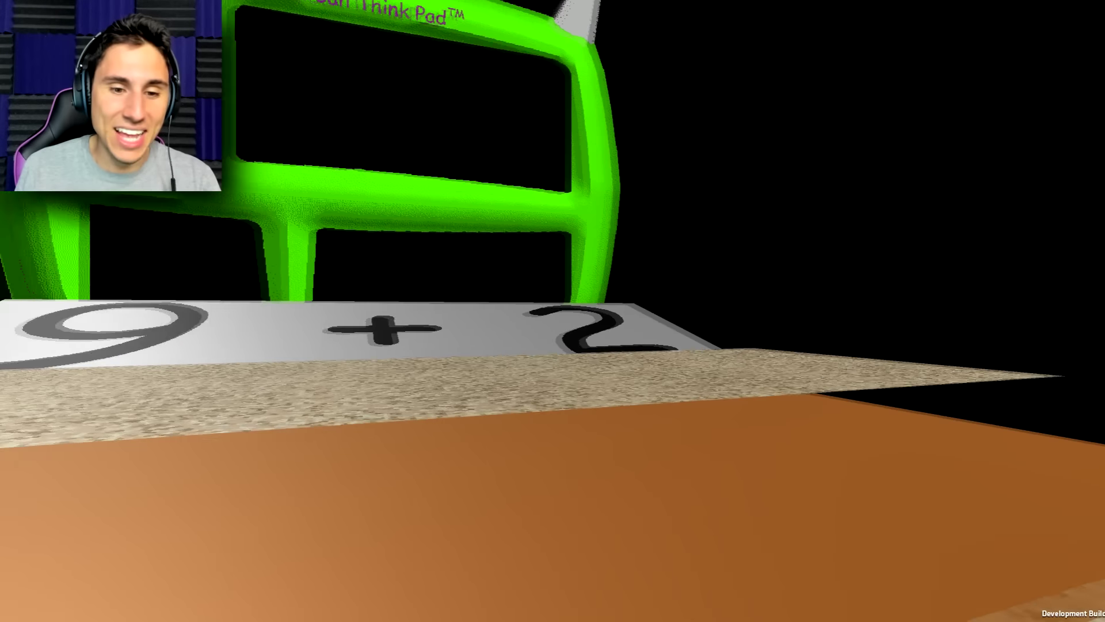
key(w)
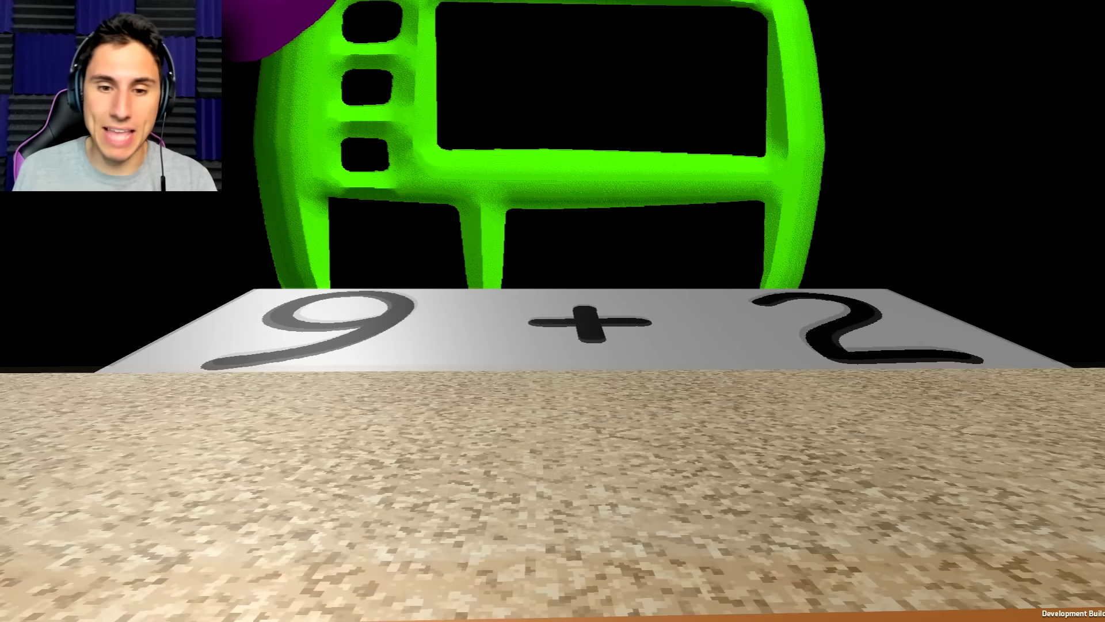
key(w)
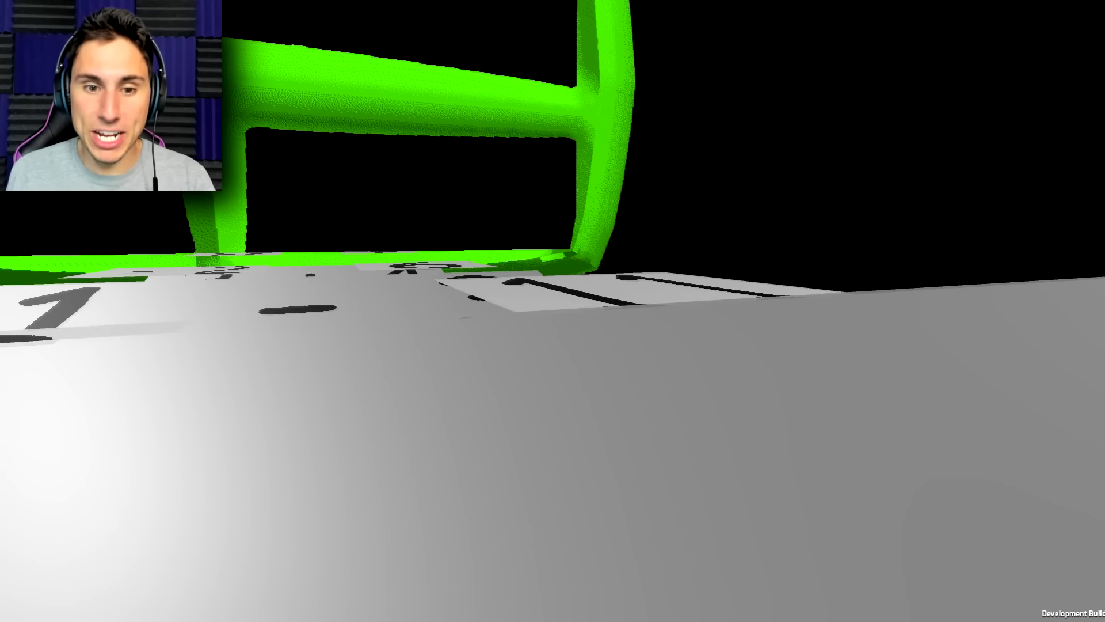
key(w)
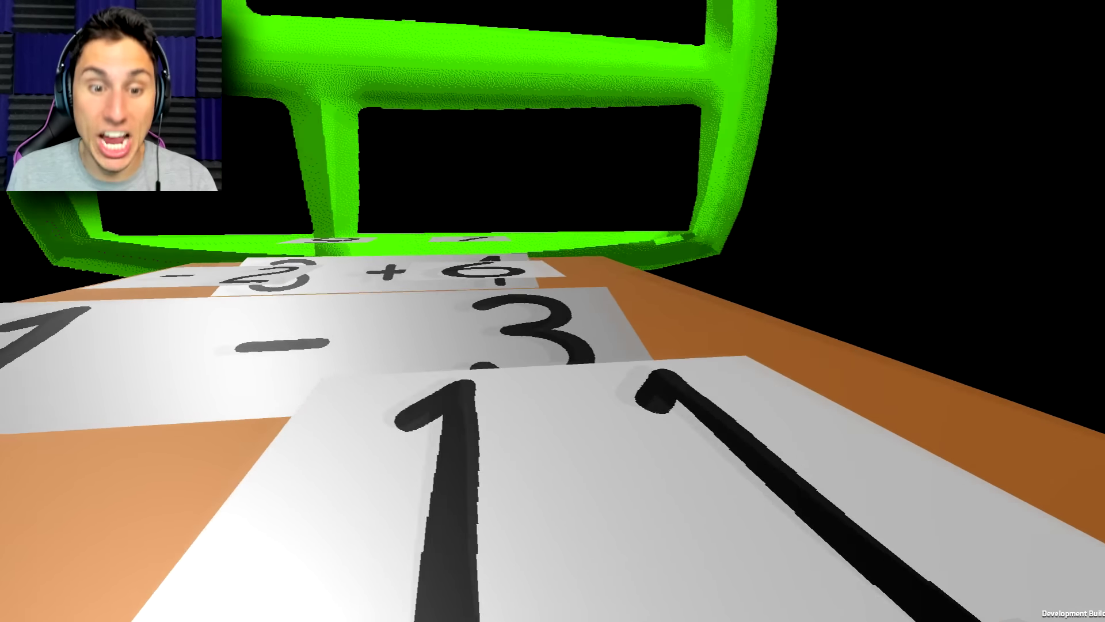
key(w)
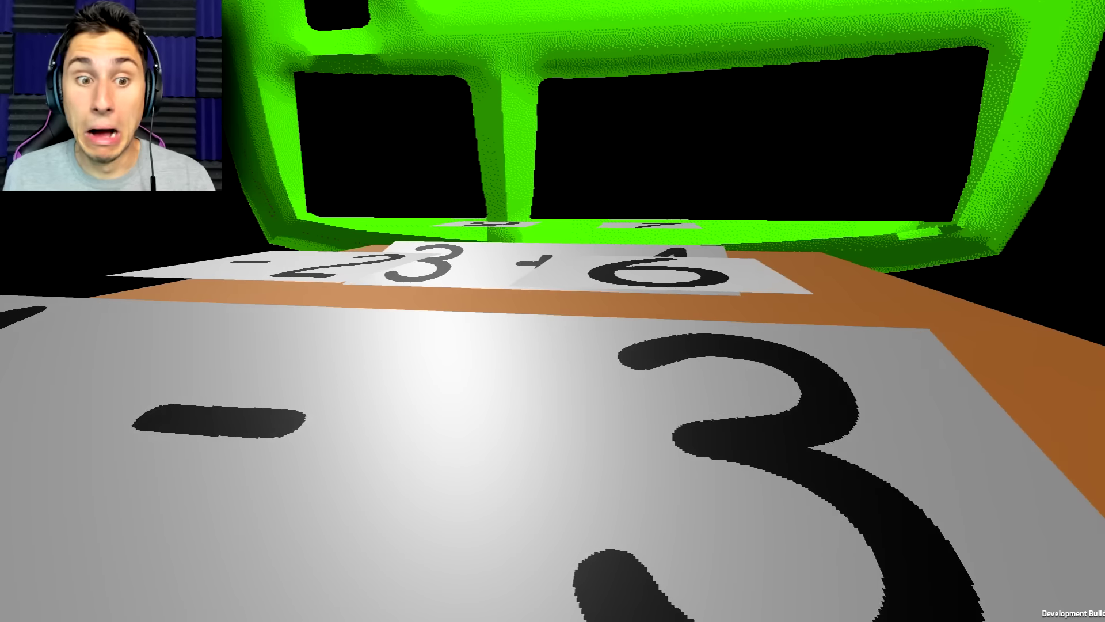
key(w)
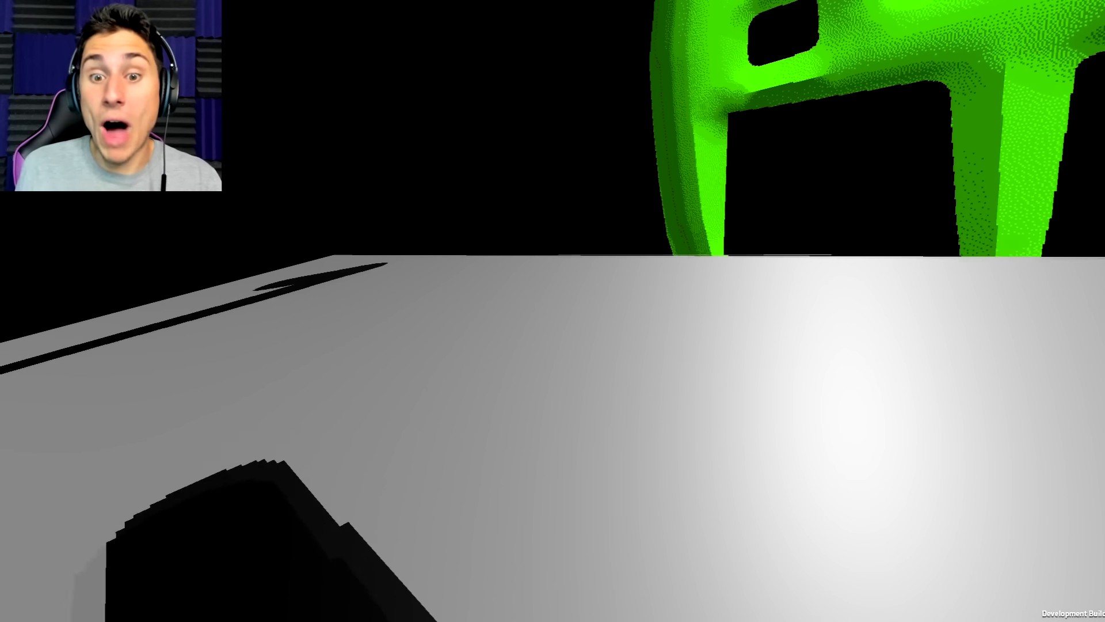
key(w)
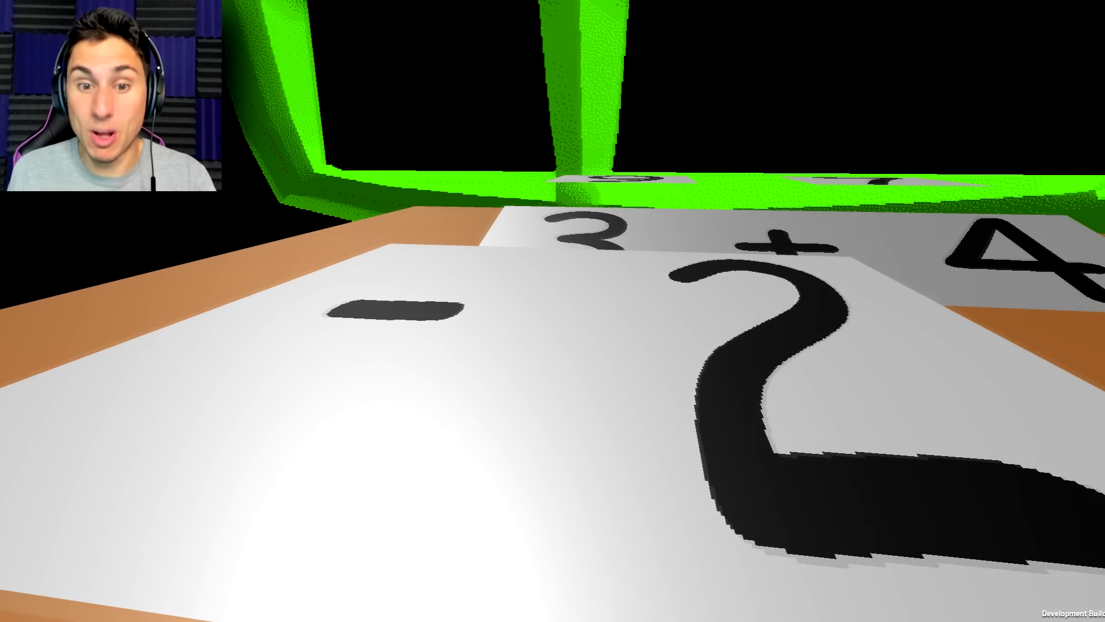
key(w)
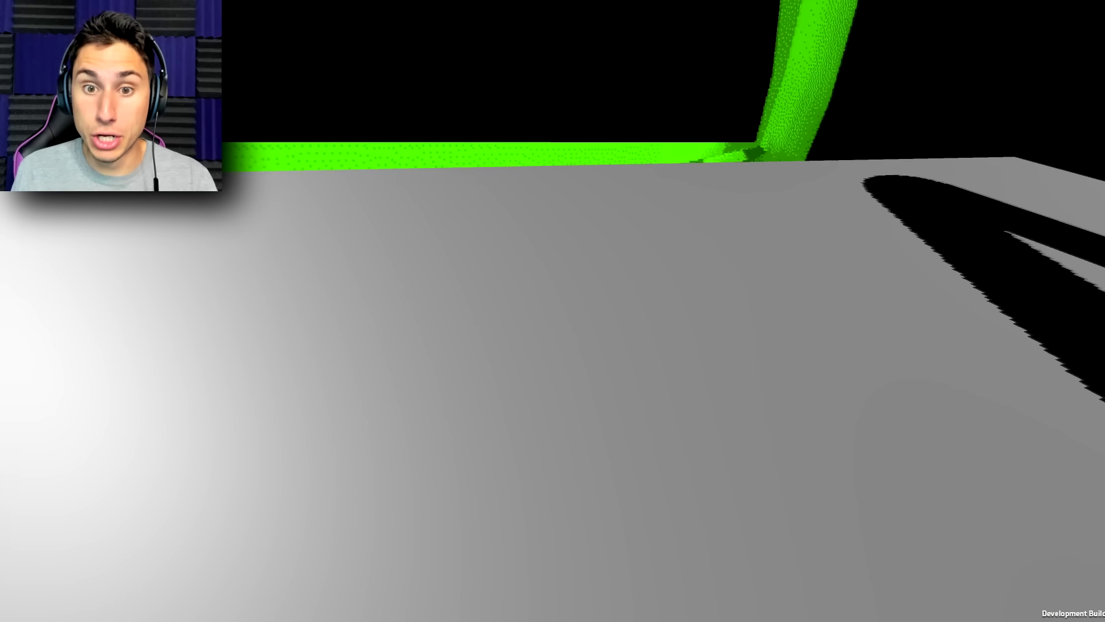
key(w)
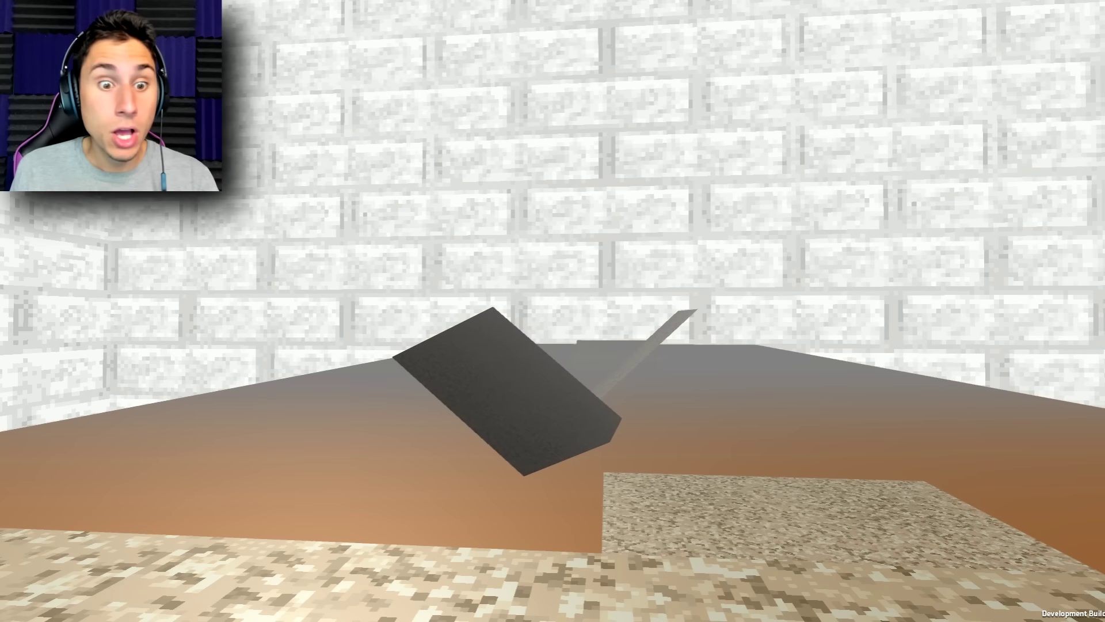
Edge around the desk, cross the rug, and climb onto the dark chair seat
key(w)
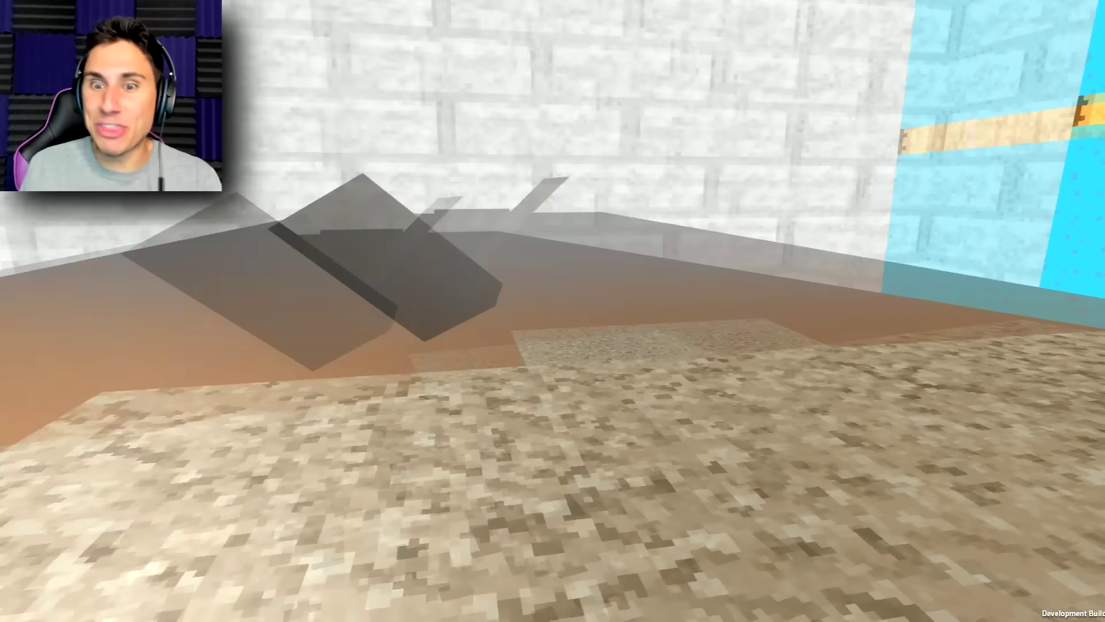
key(w)
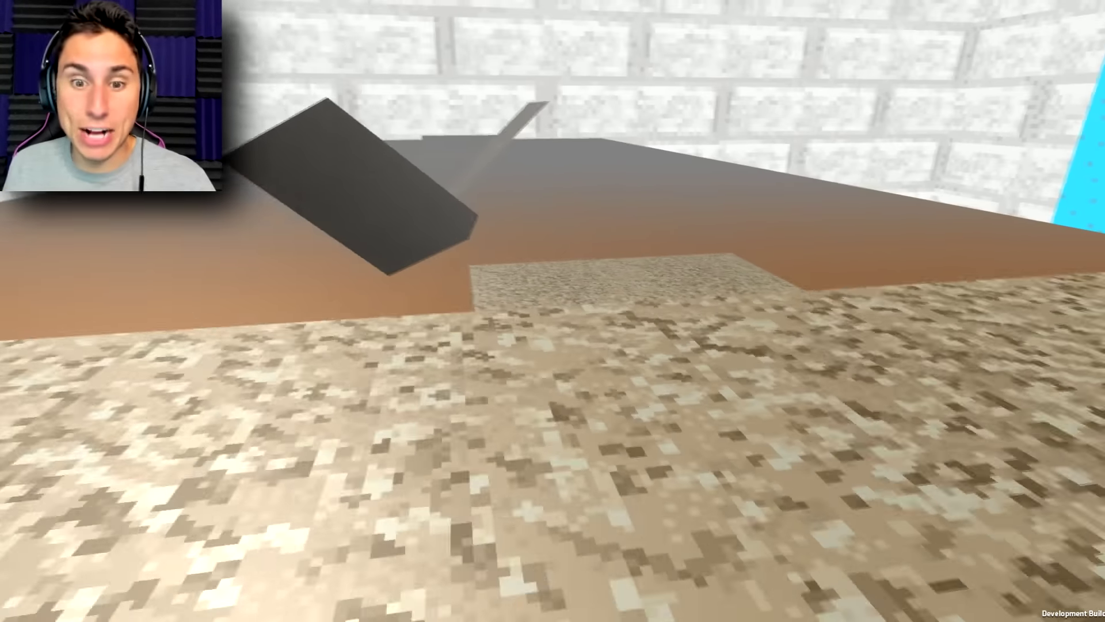
key(w)
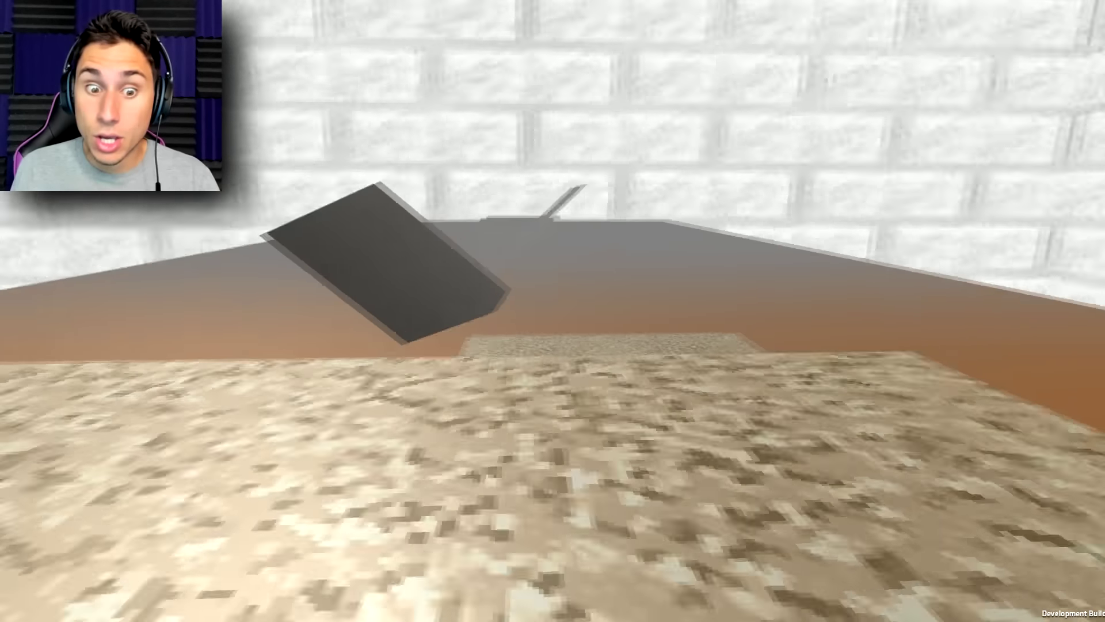
key(w)
key(w)
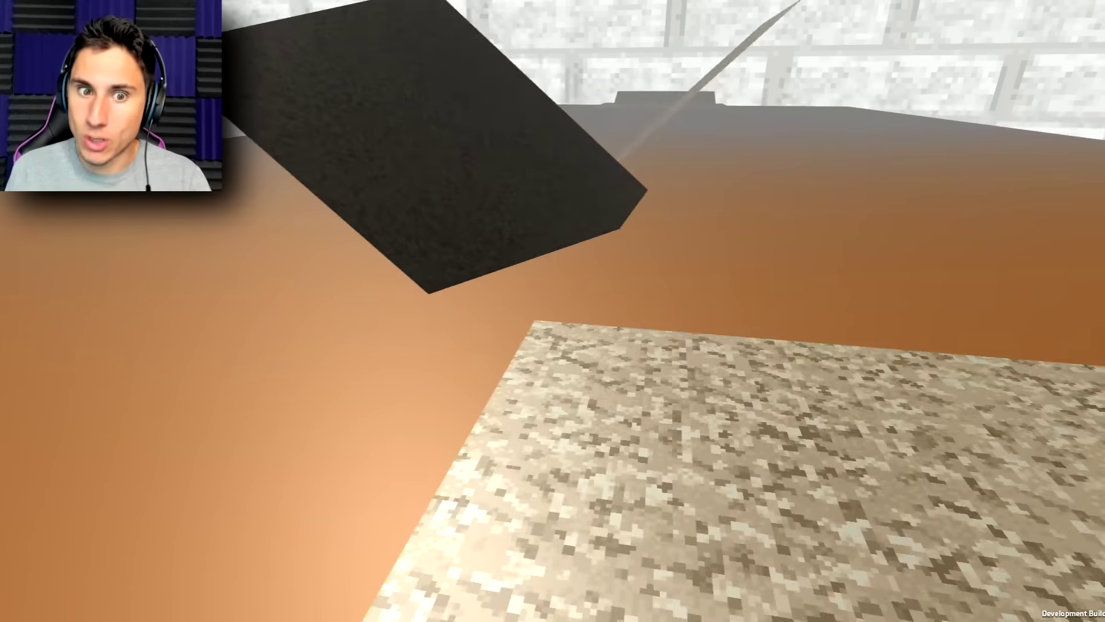
key(w)
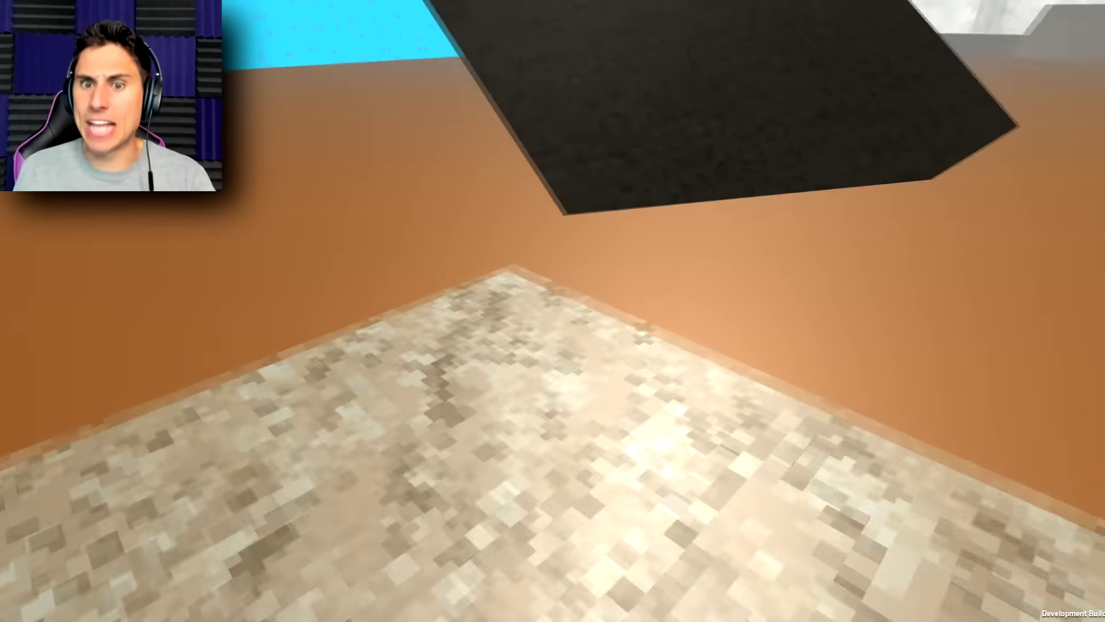
key(w)
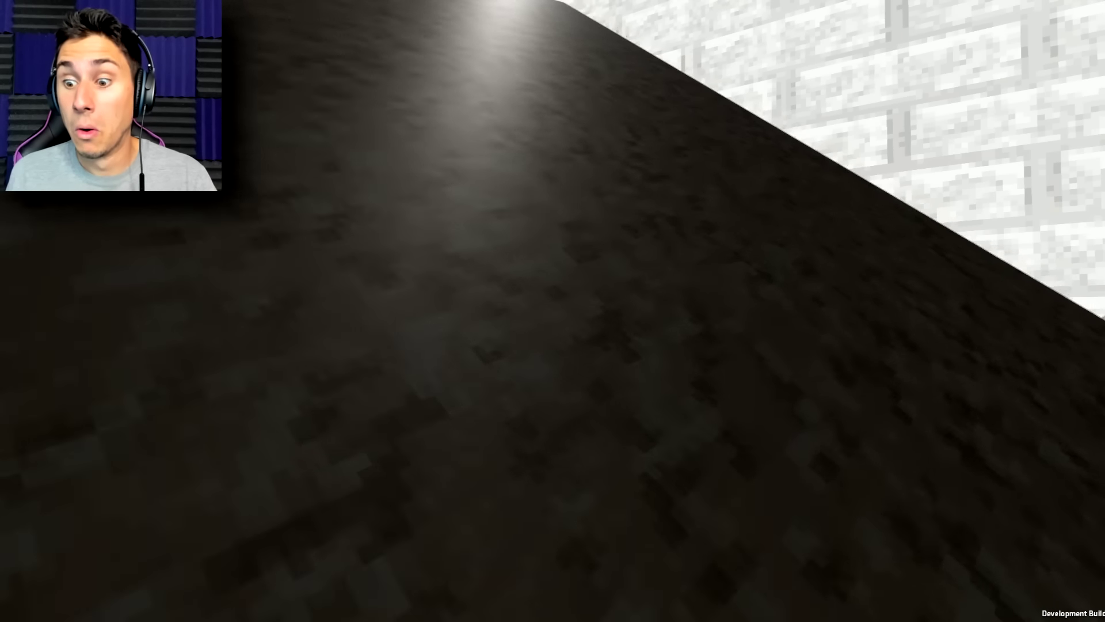
key(w)
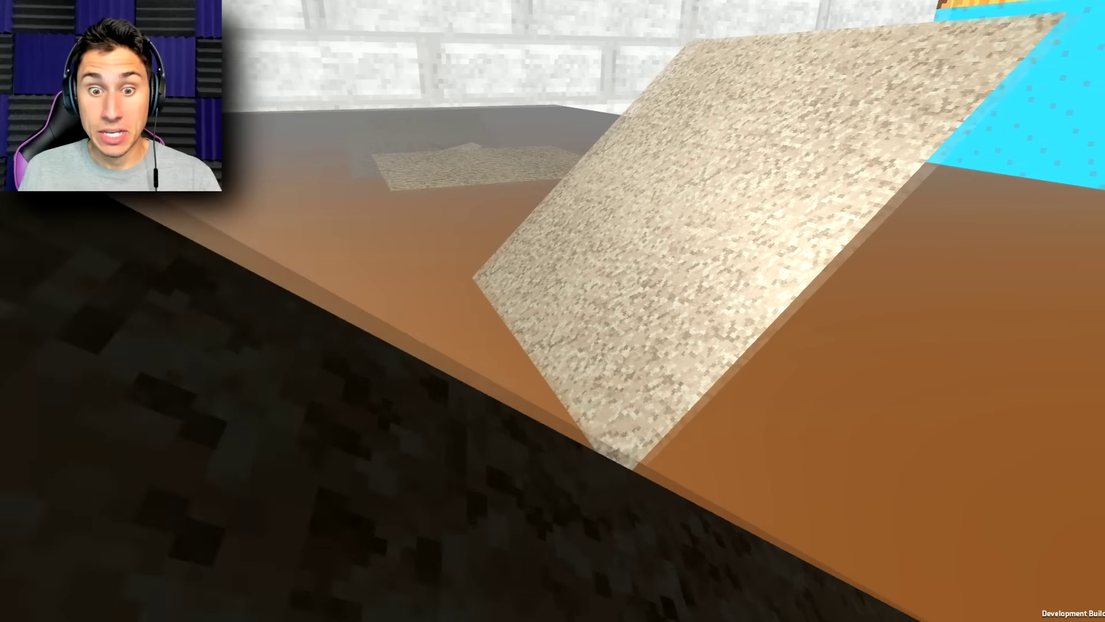
Cross the orange surface onto the sandstone block and walk along its top
key(w)
key(w)
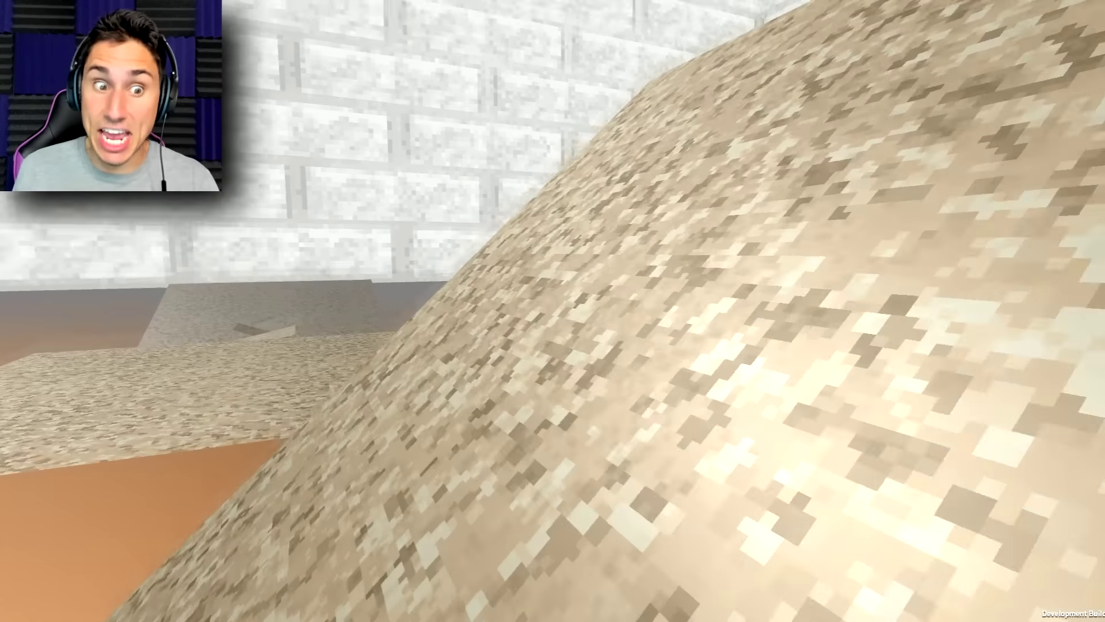
key(w)
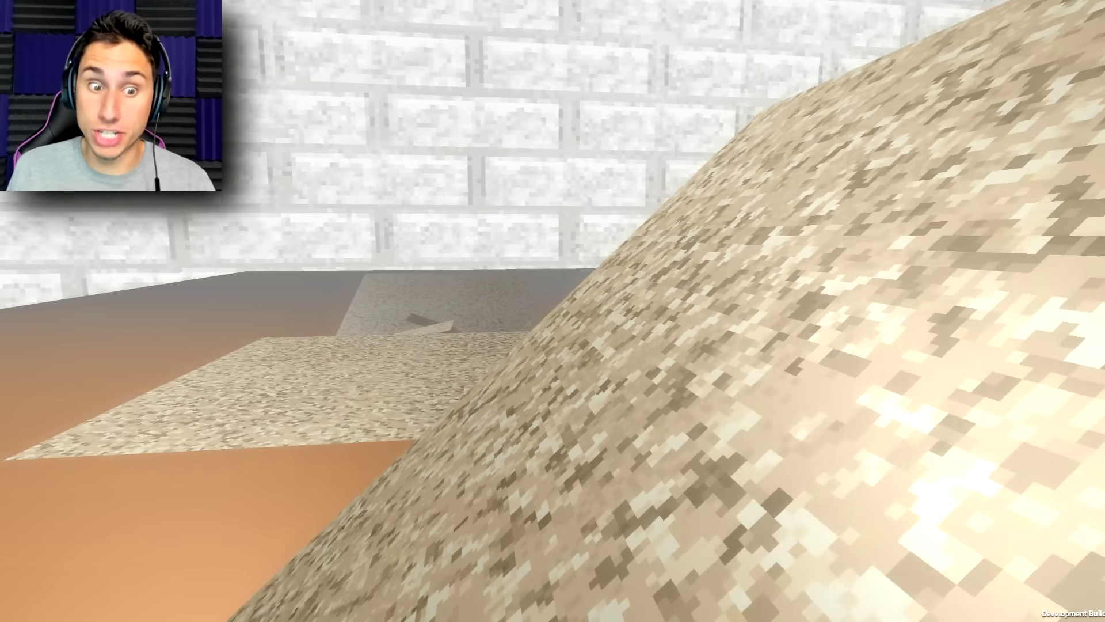
key(w)
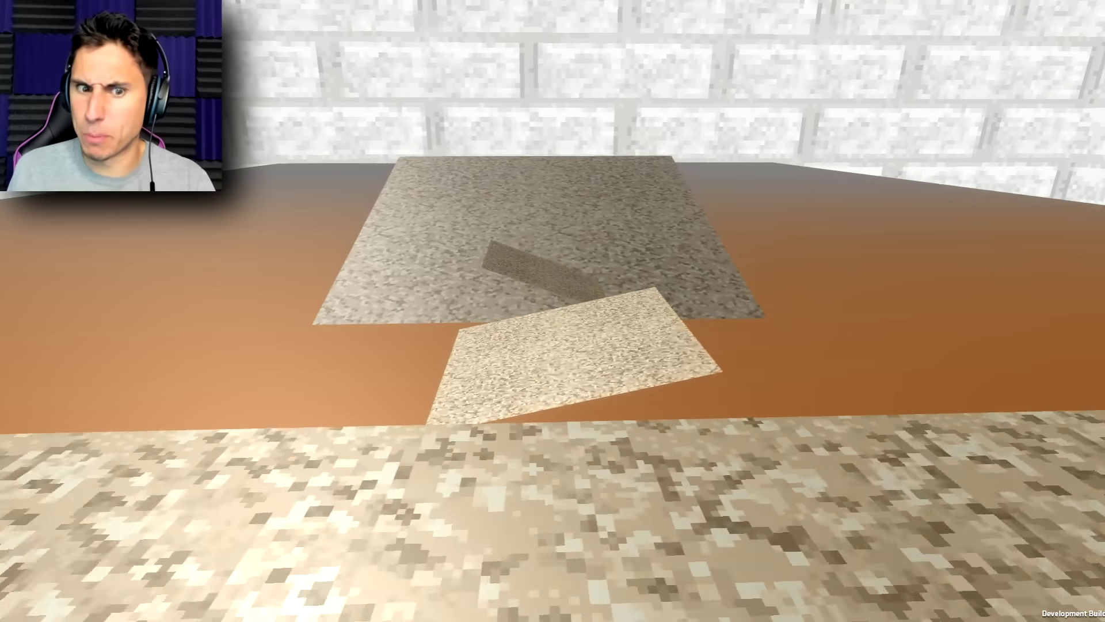
key(w)
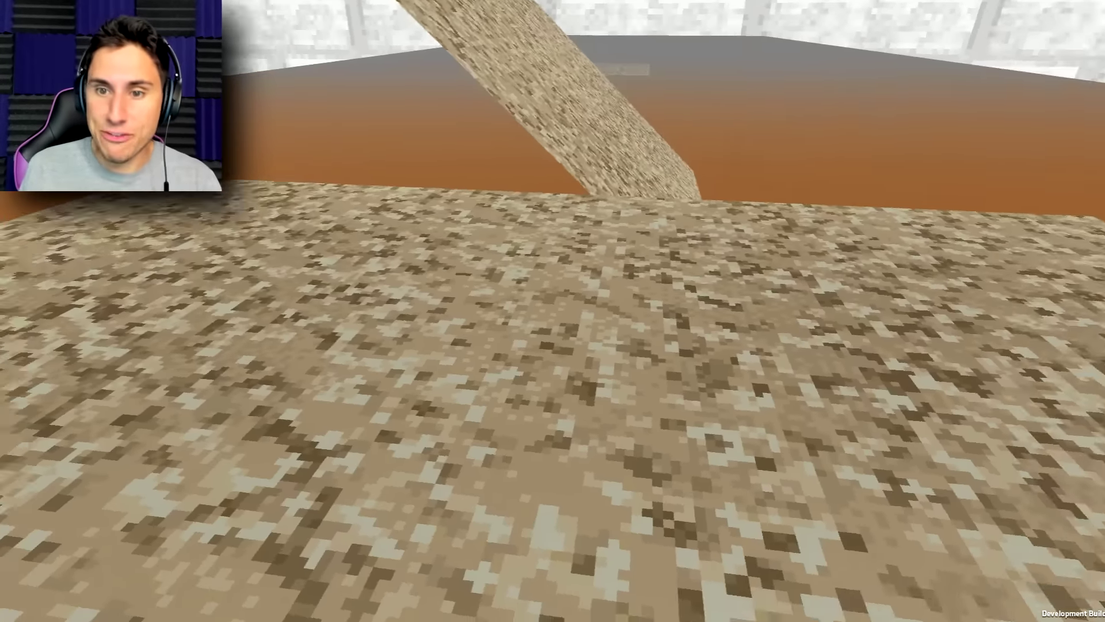
key(w)
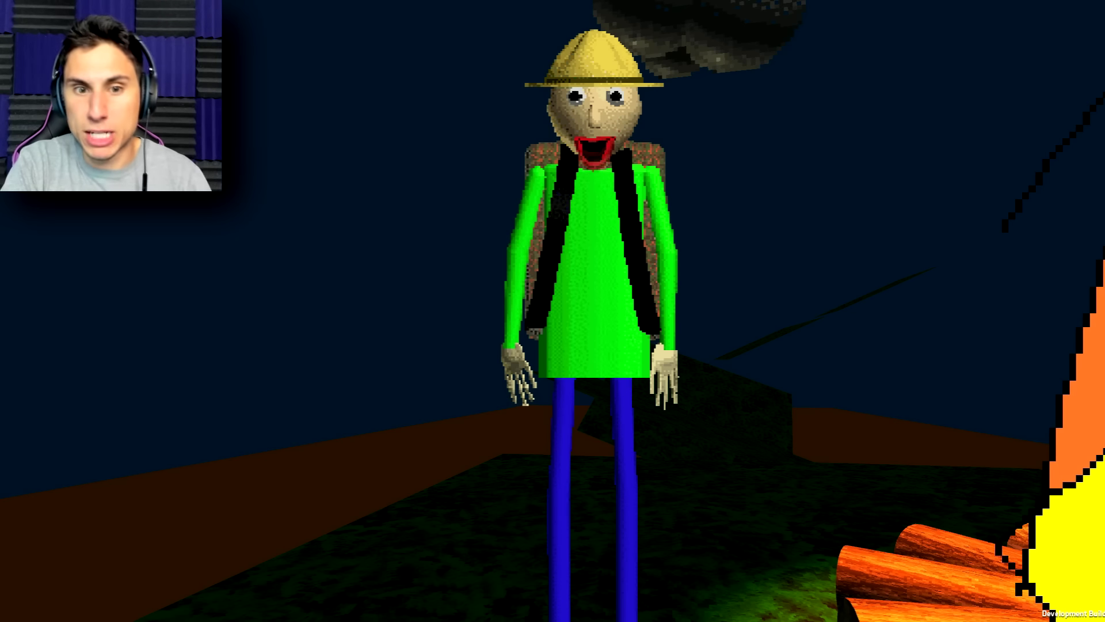
Walk past Baldi toward the campfire area and climb onto the first green block
key(w)
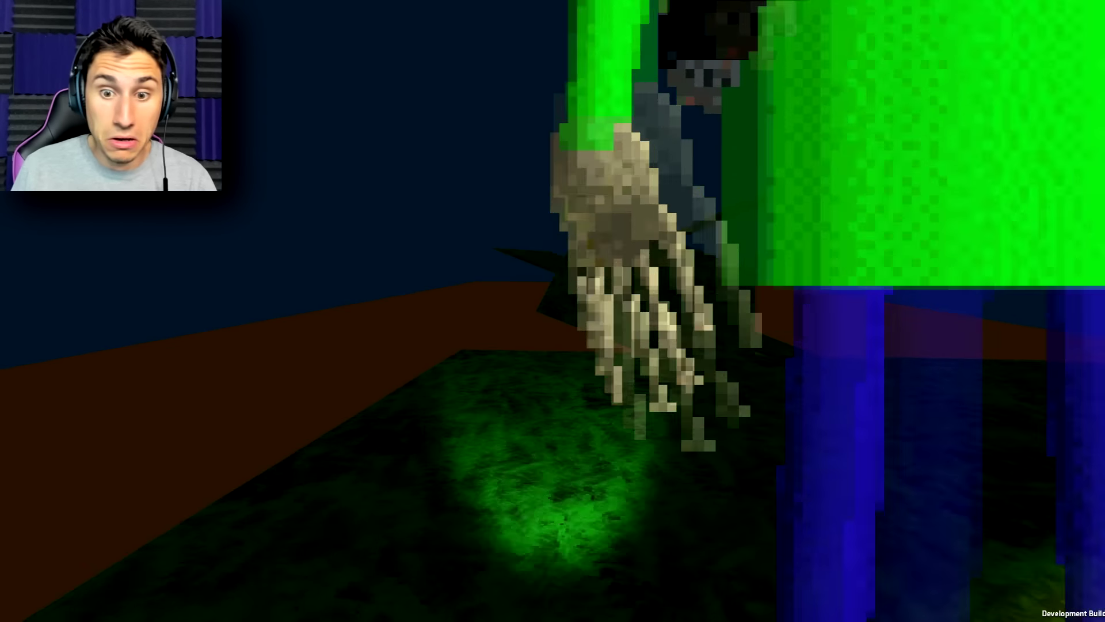
key(w)
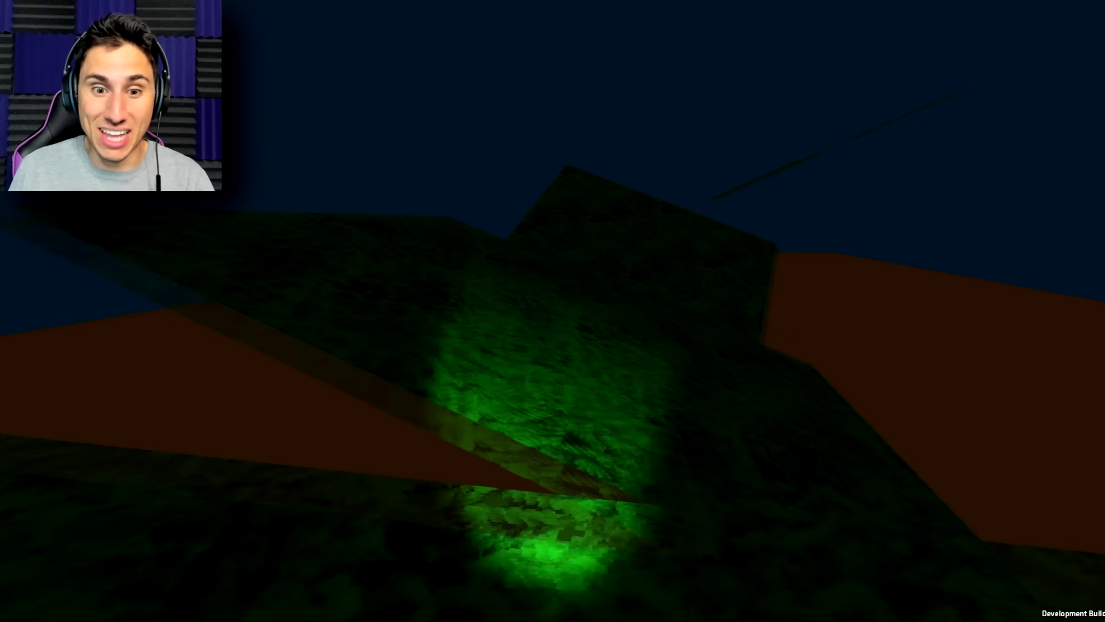
key(w)
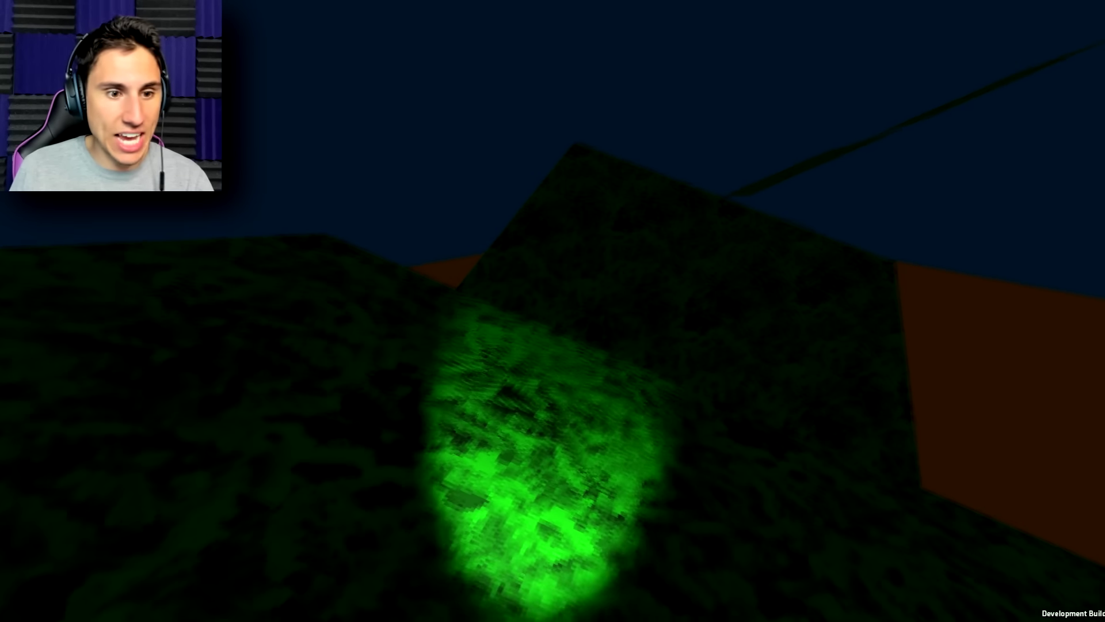
key(w)
key(w)
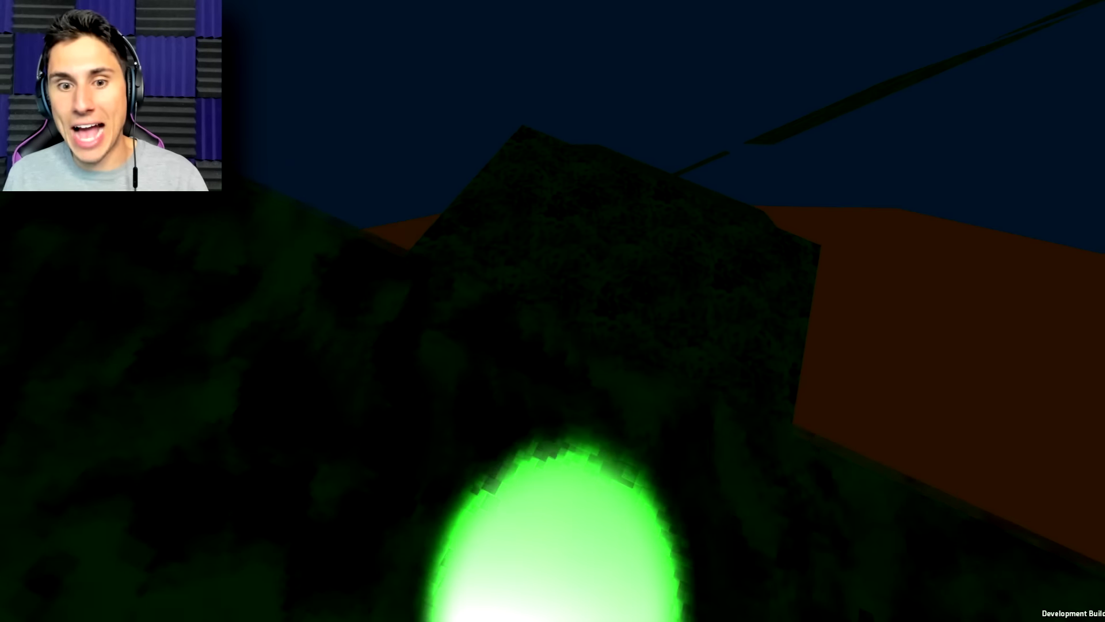
Line up with the next green platform and cross the dark terrain toward the campfire platform
key(w)
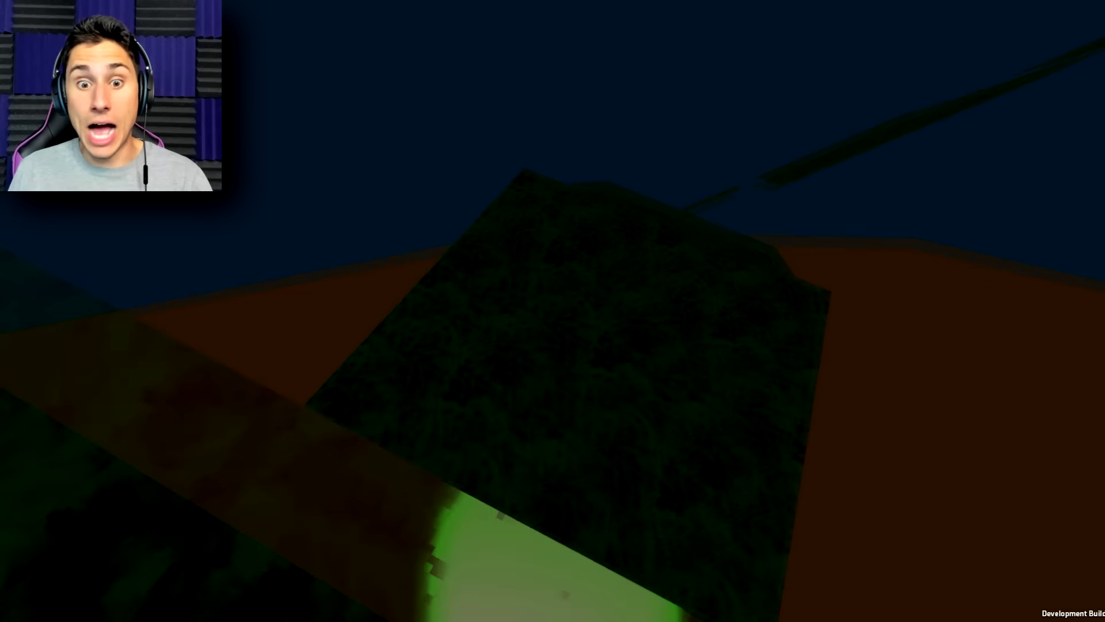
key(w)
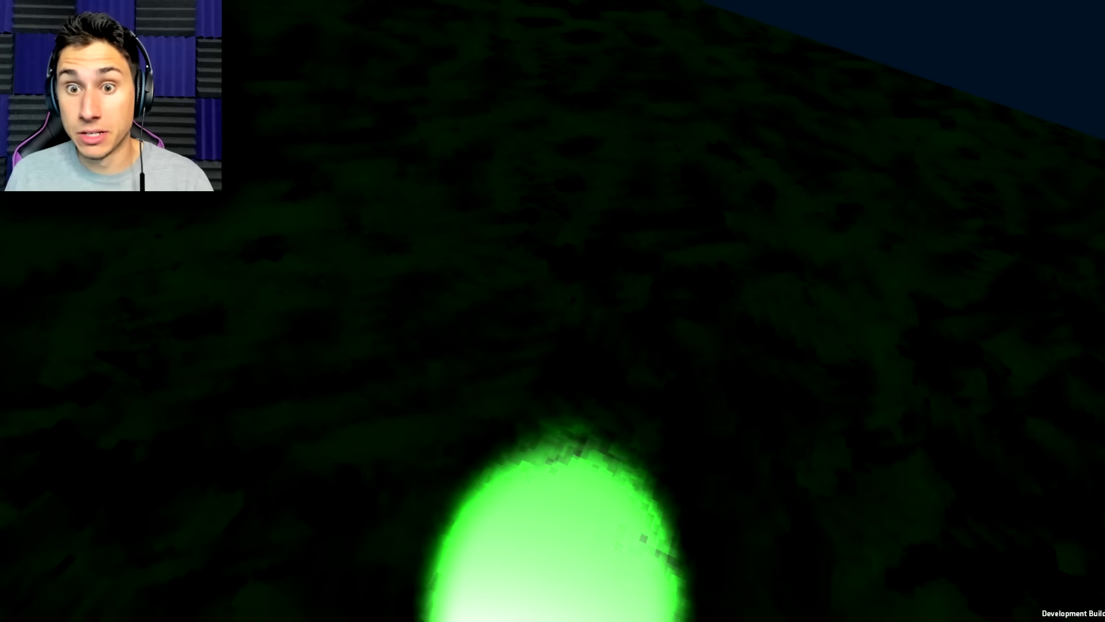
key(w)
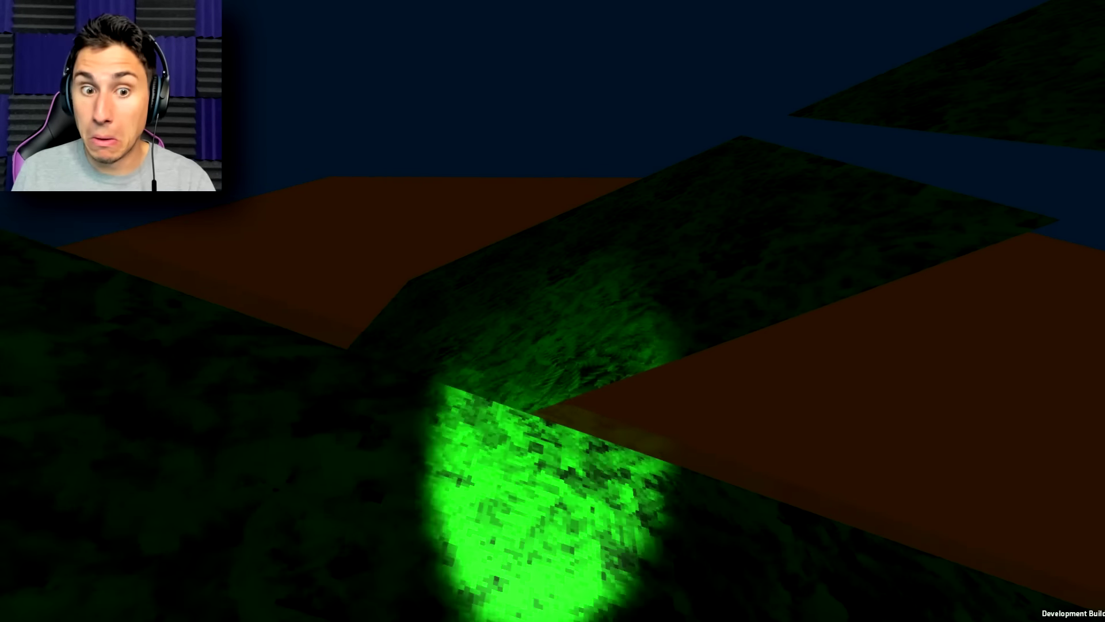
key(w)
key(w)
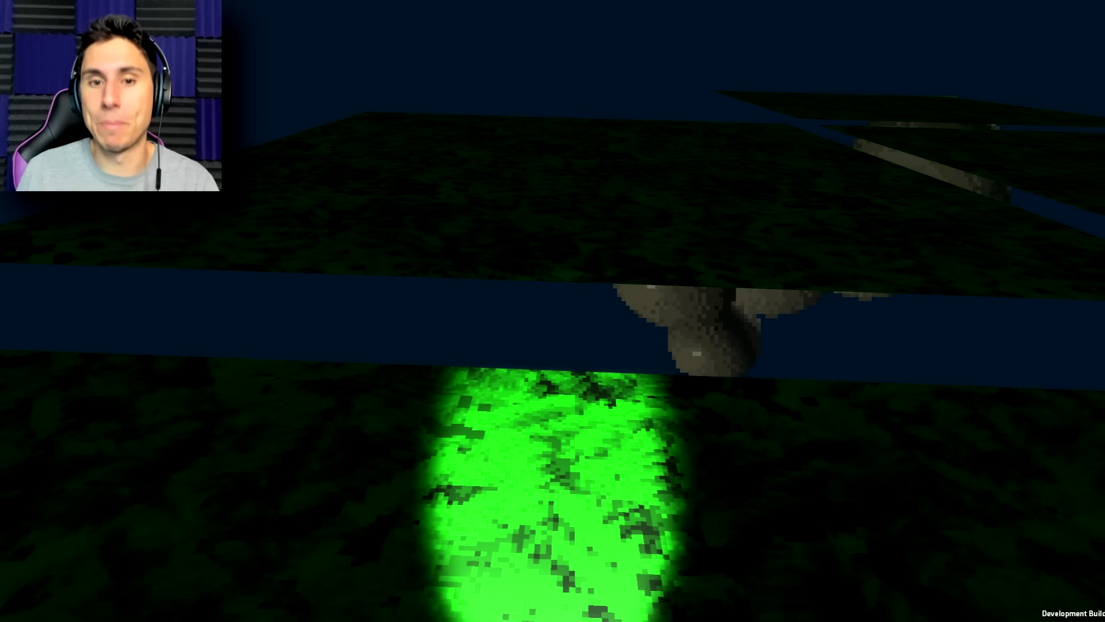
key(w)
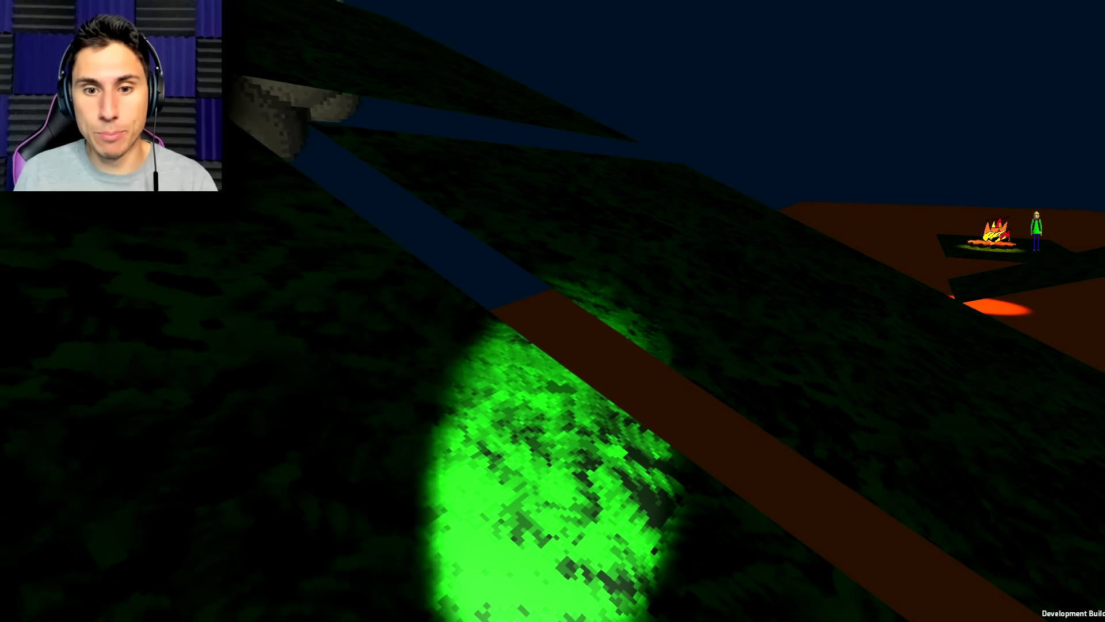
key(w)
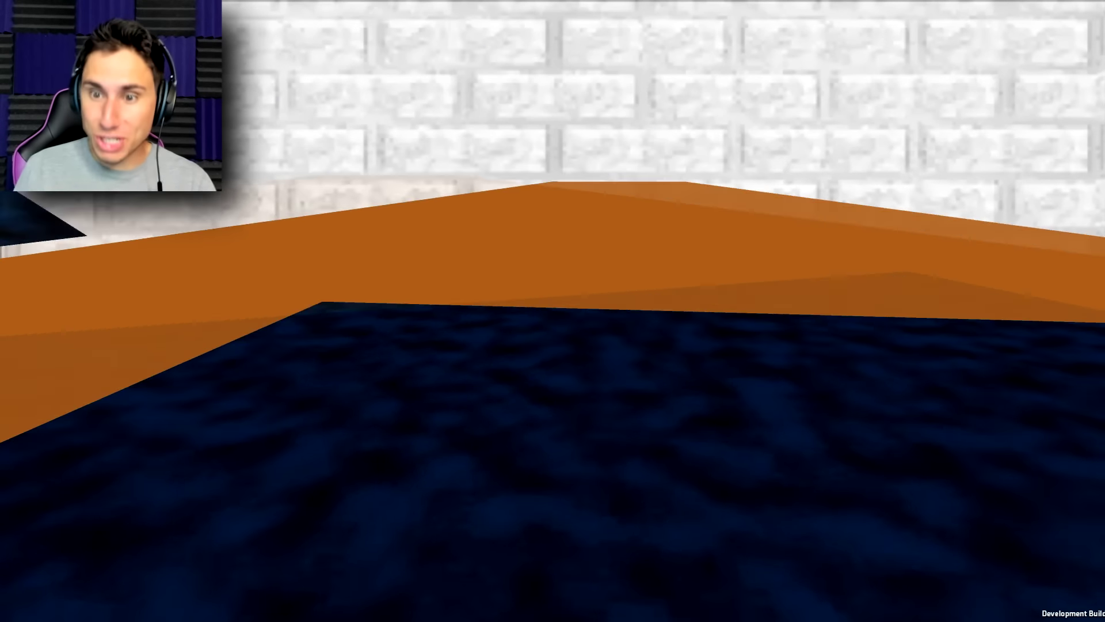
Look around the brick room, past Baldi behind the desk, to the blue and brick walls
key(w)
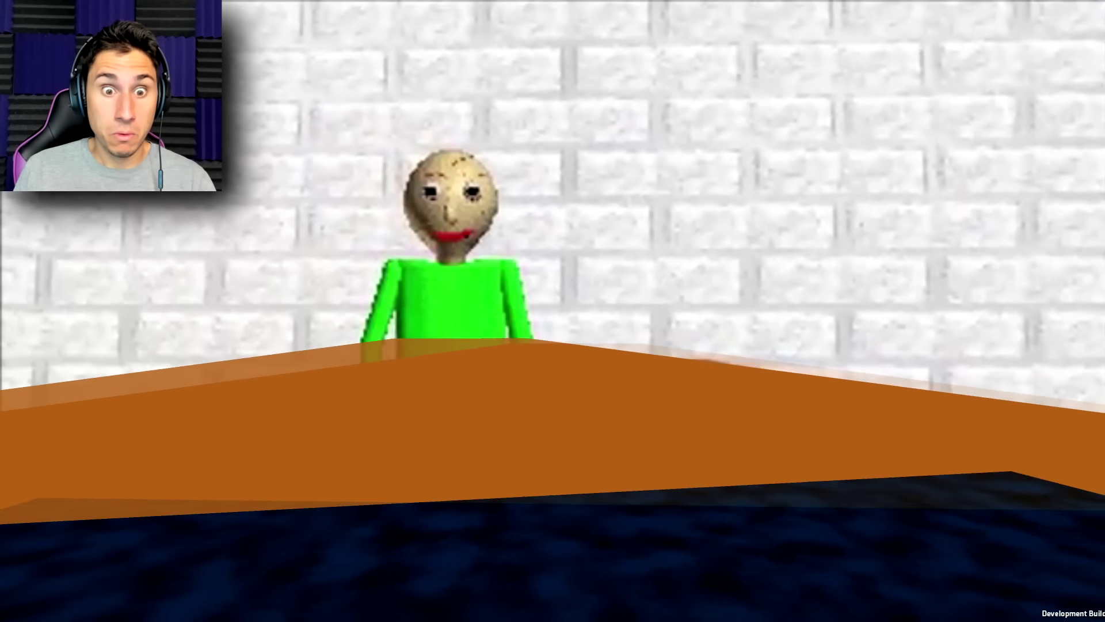
key(w)
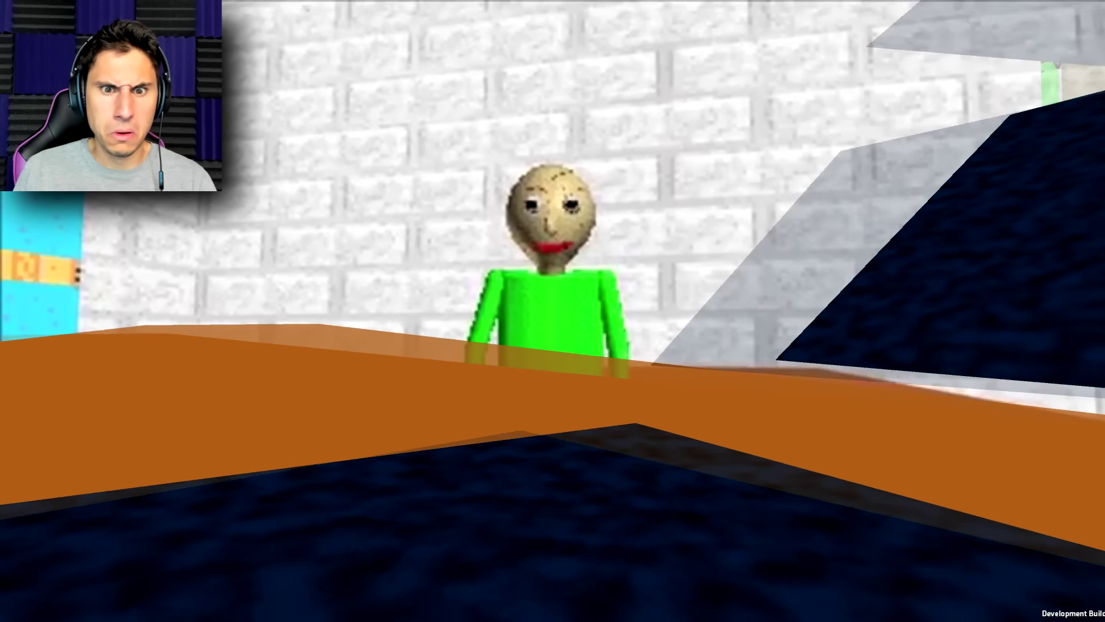
key(w)
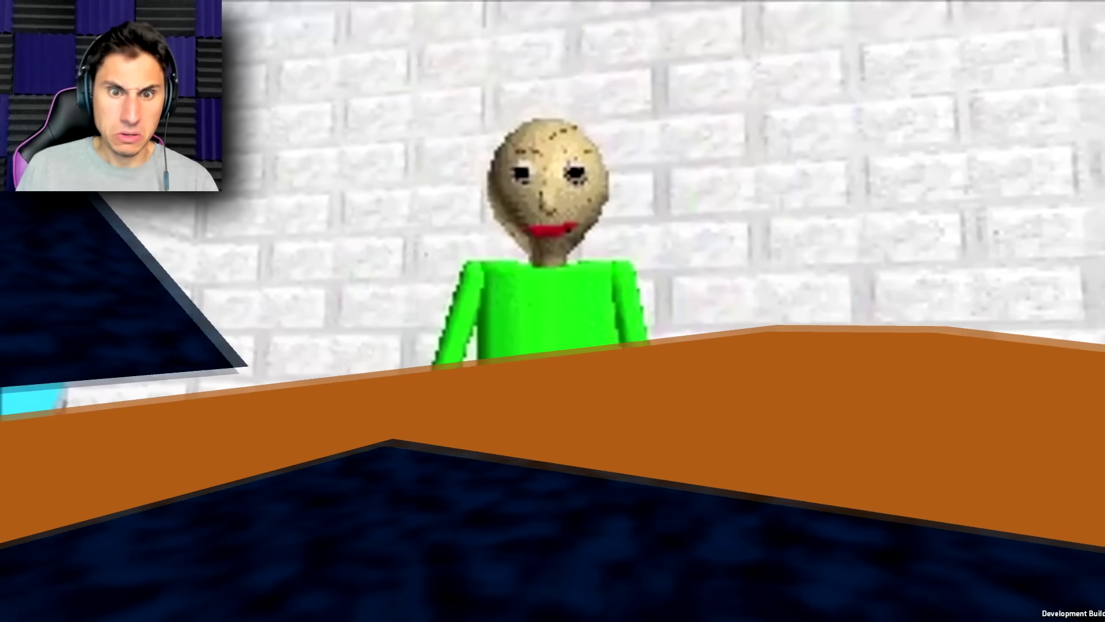
key(w)
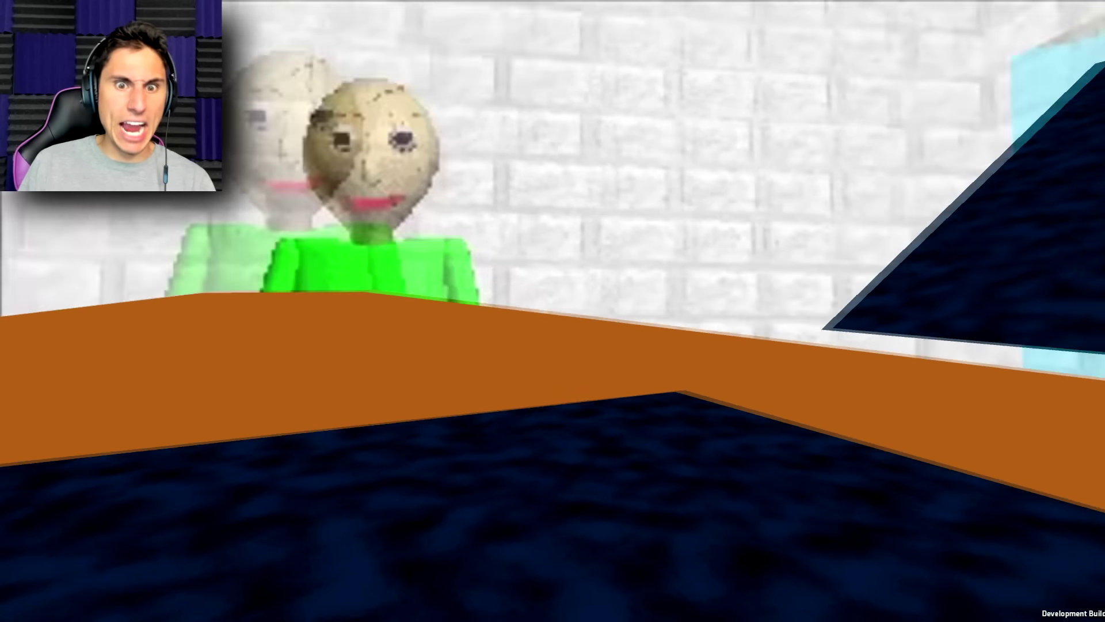
key(w)
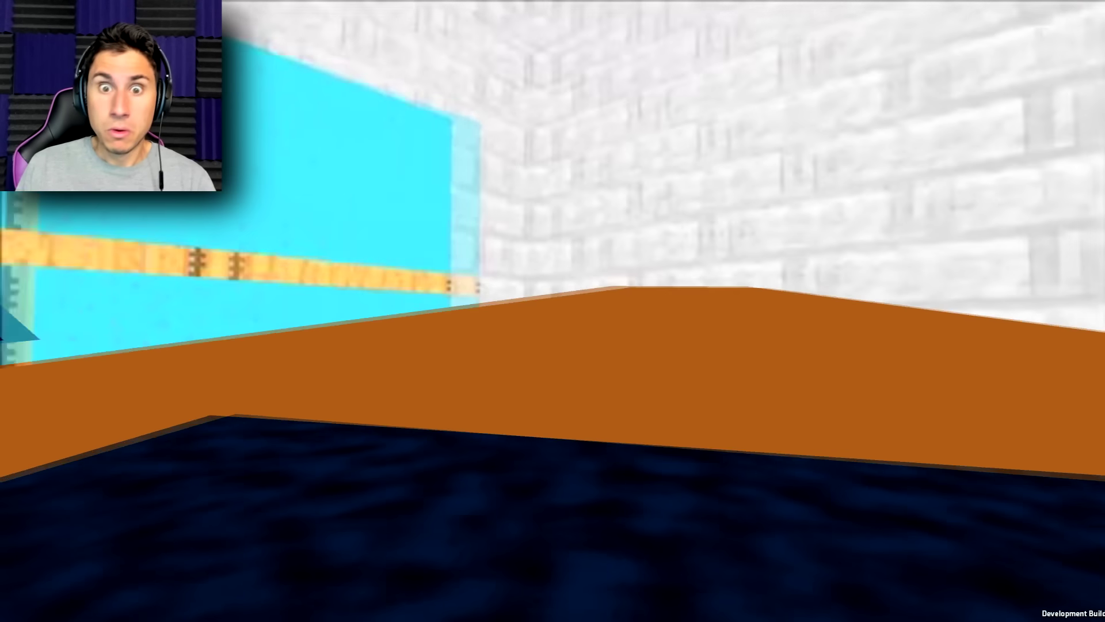
key(w)
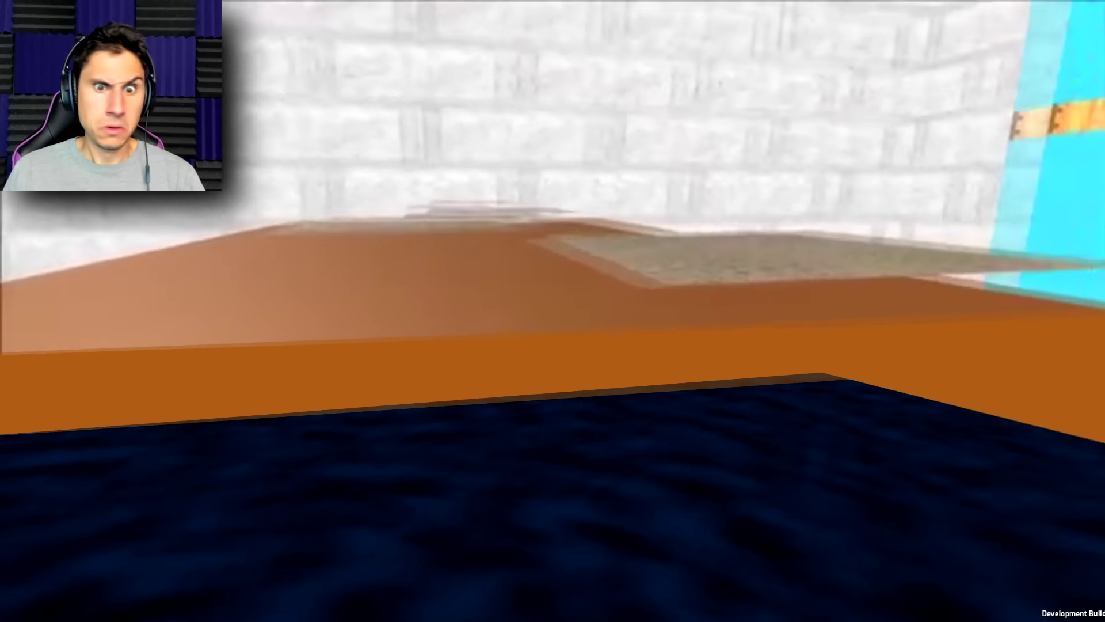
key(w)
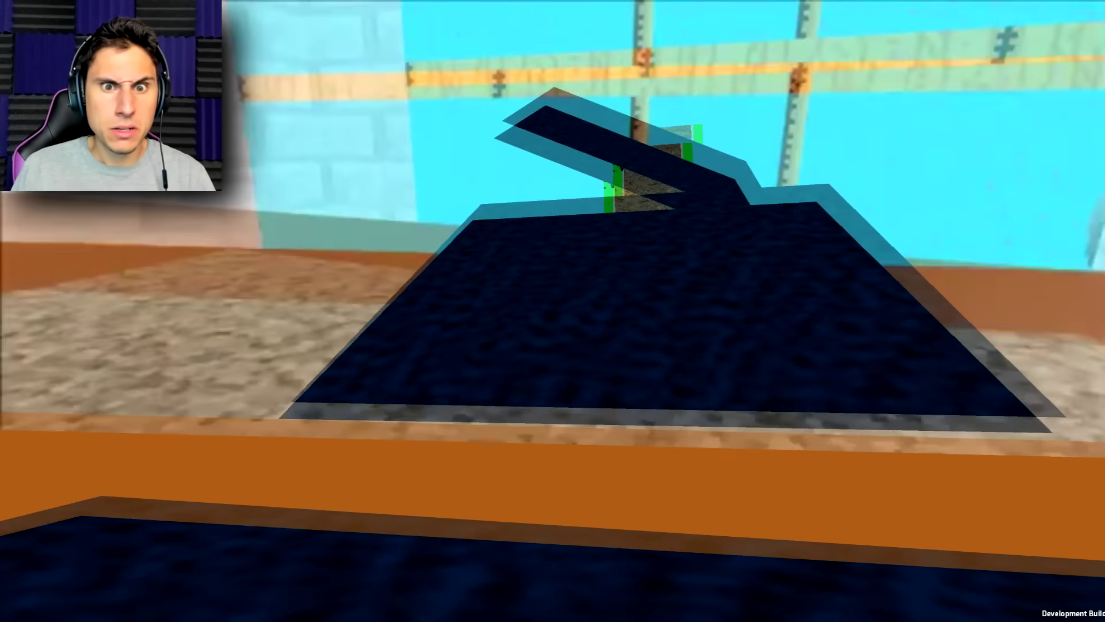
Move away from Baldi and square up to the dark platform and its ramp
key(w)
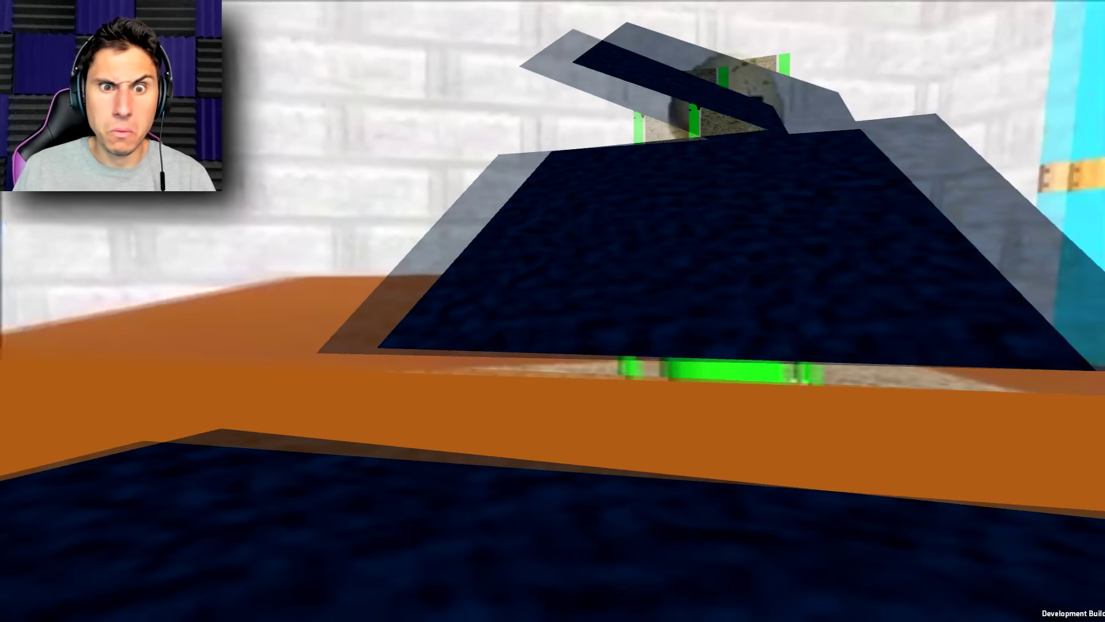
key(w)
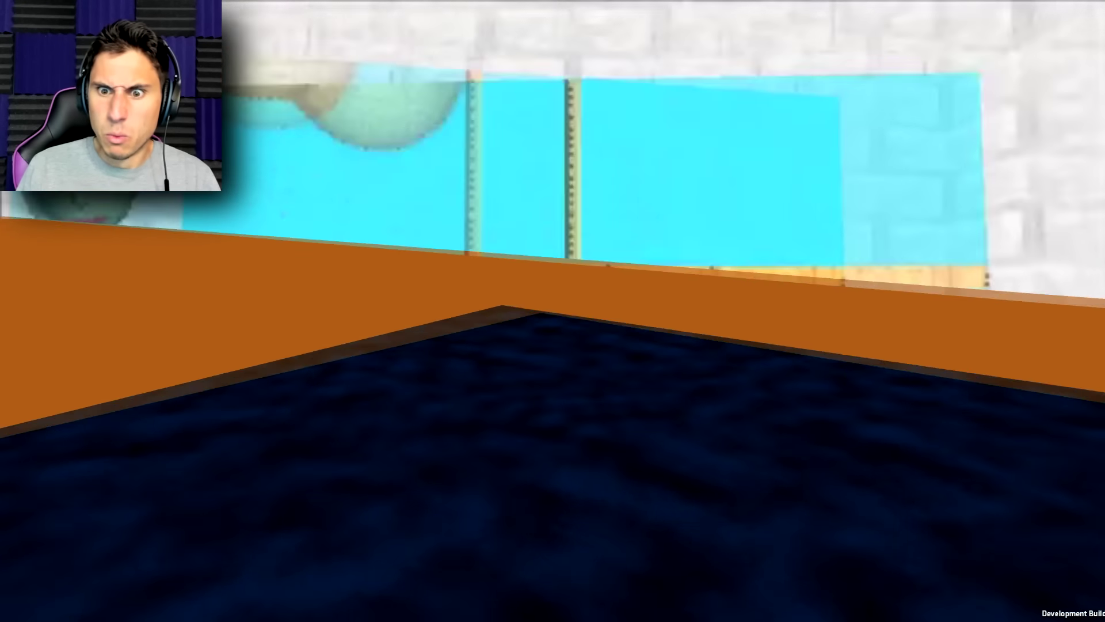
key(w)
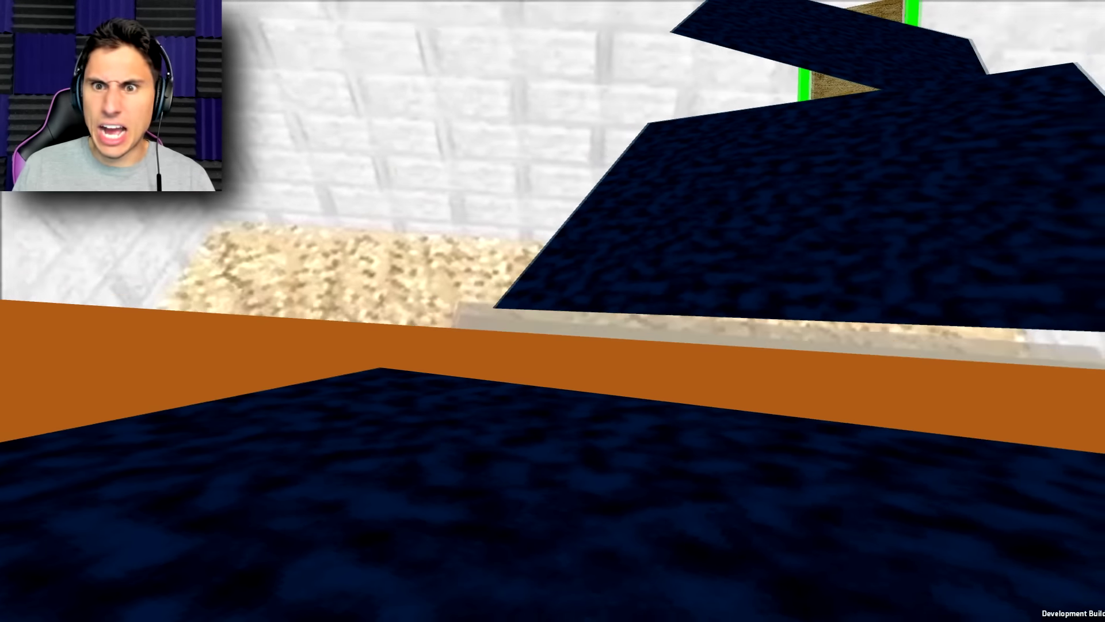
key(w)
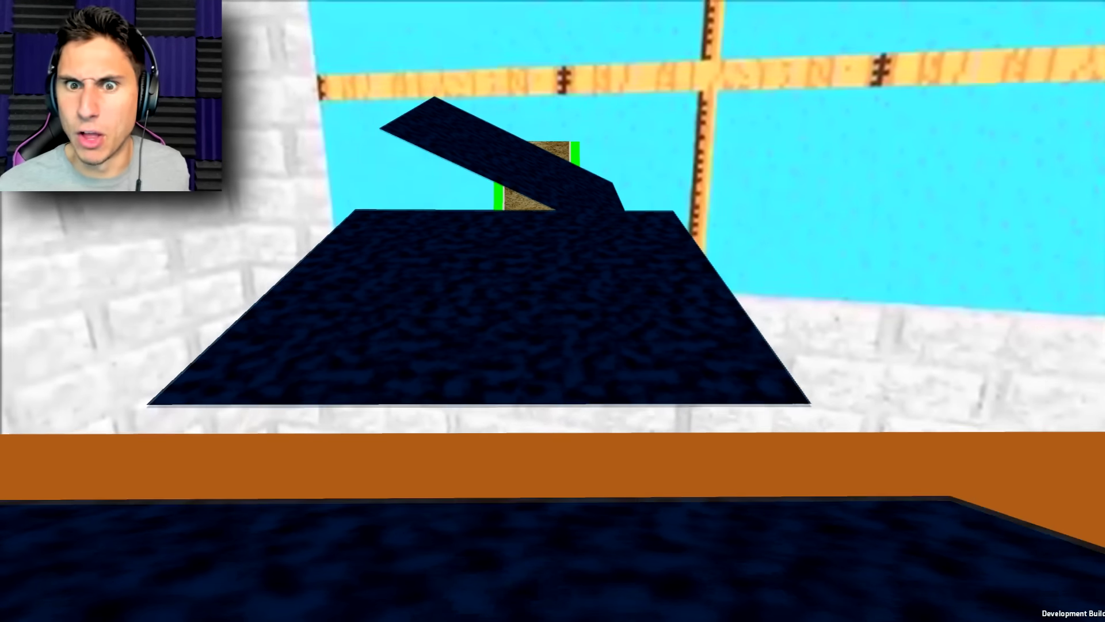
key(w)
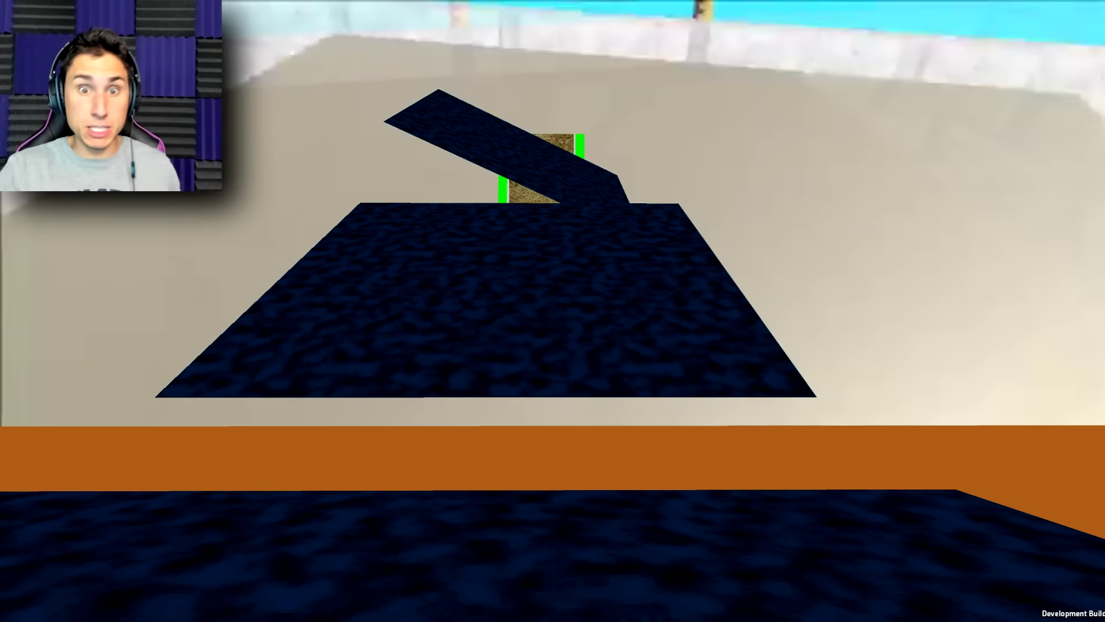
key(w)
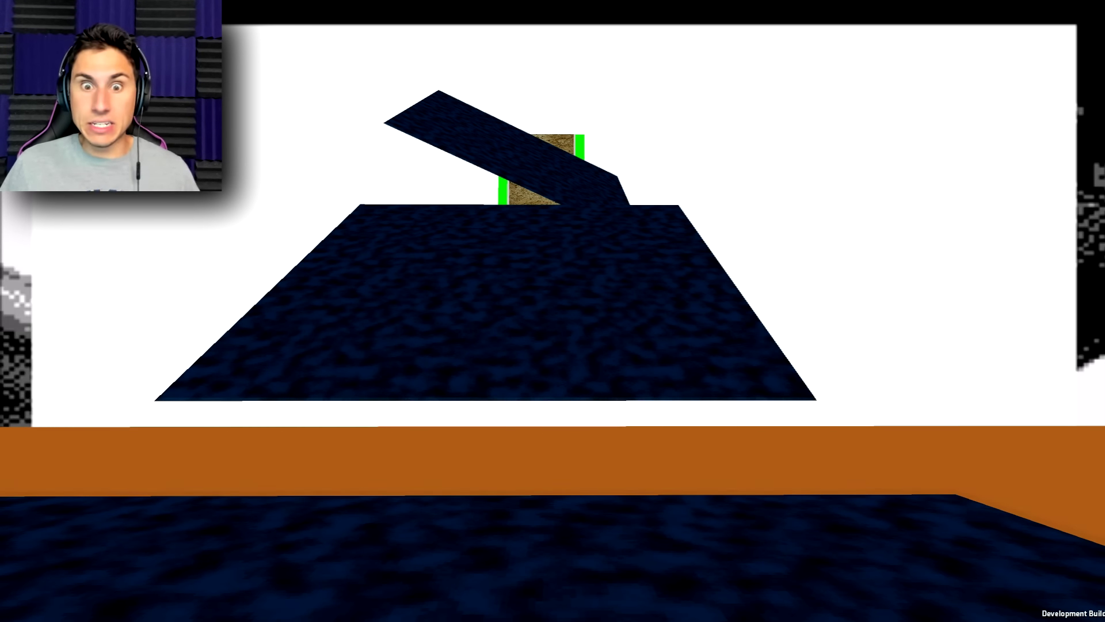
Walk onto the dark platform by Baldi and climb the blue ramp toward the green door
key(w)
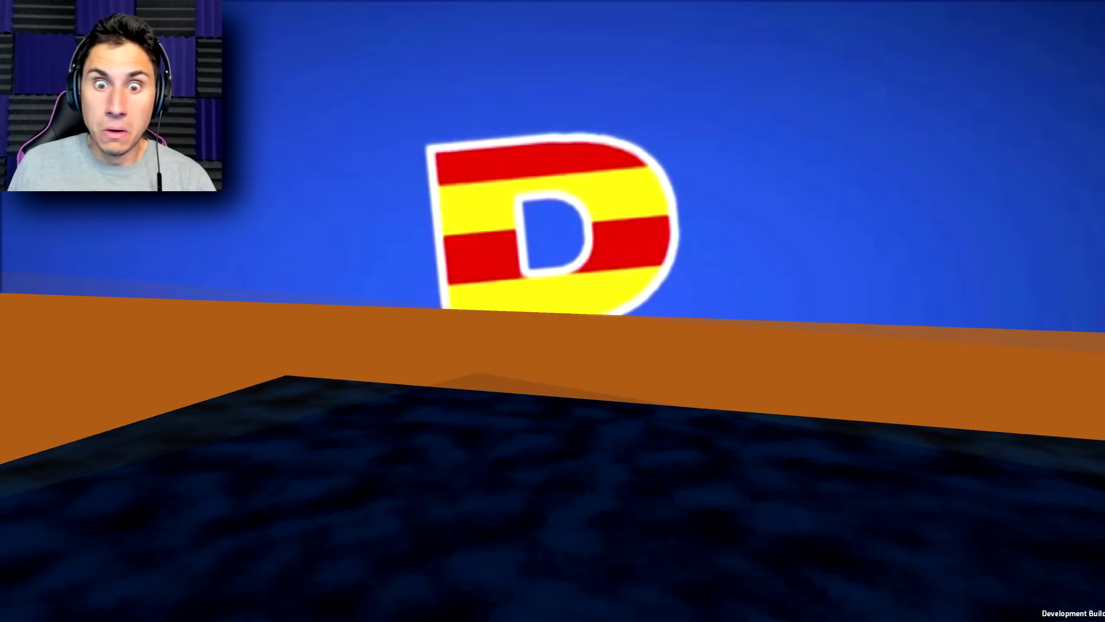
key(w)
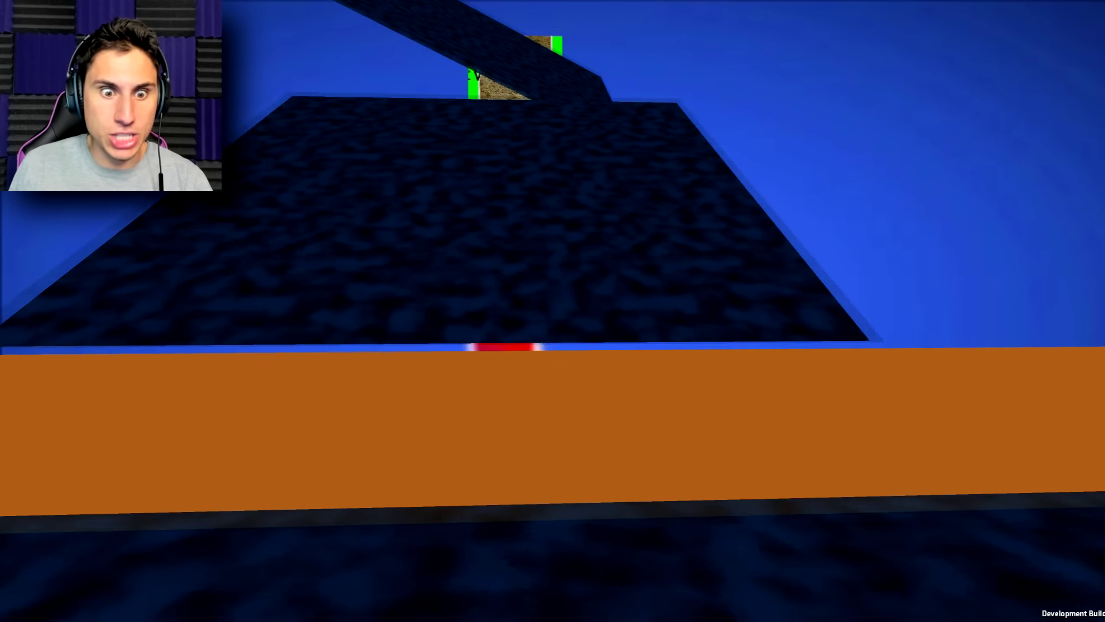
key(w)
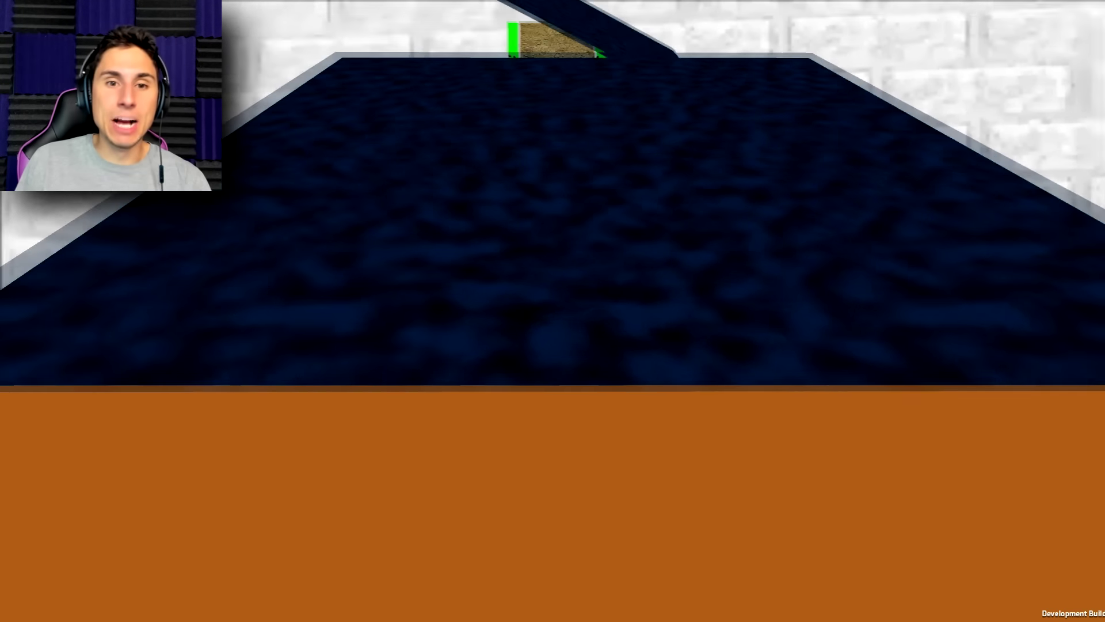
key(w)
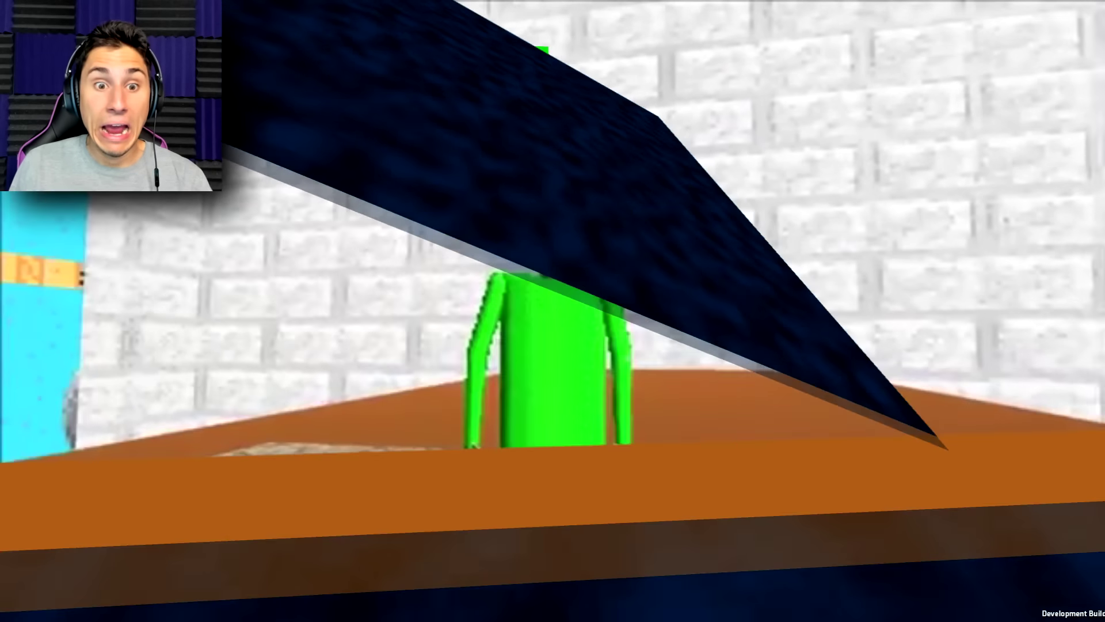
key(w)
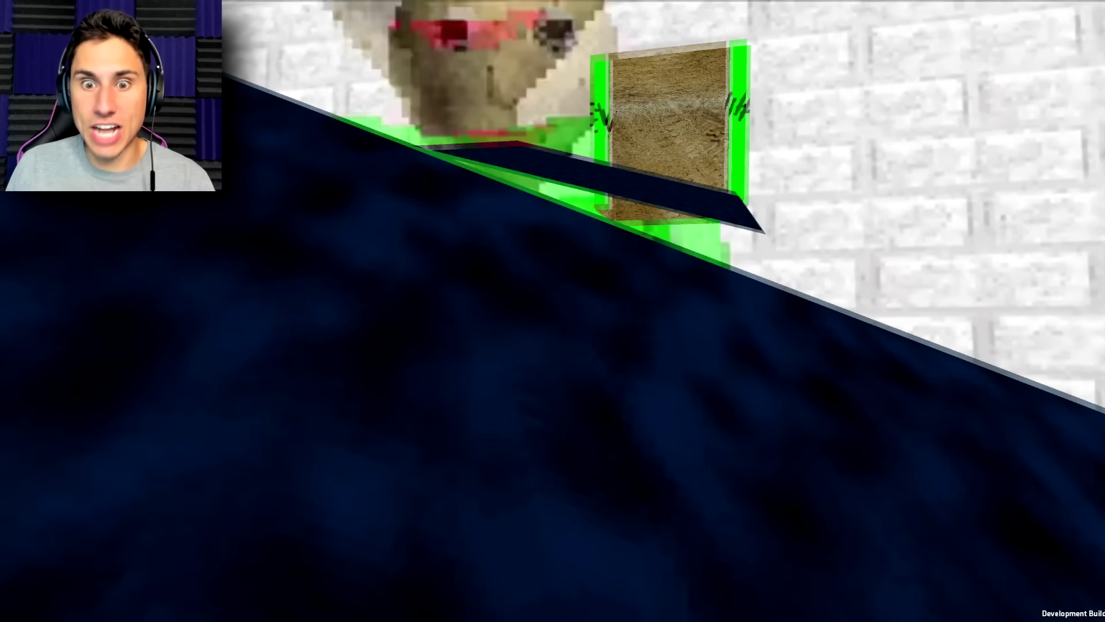
key(w)
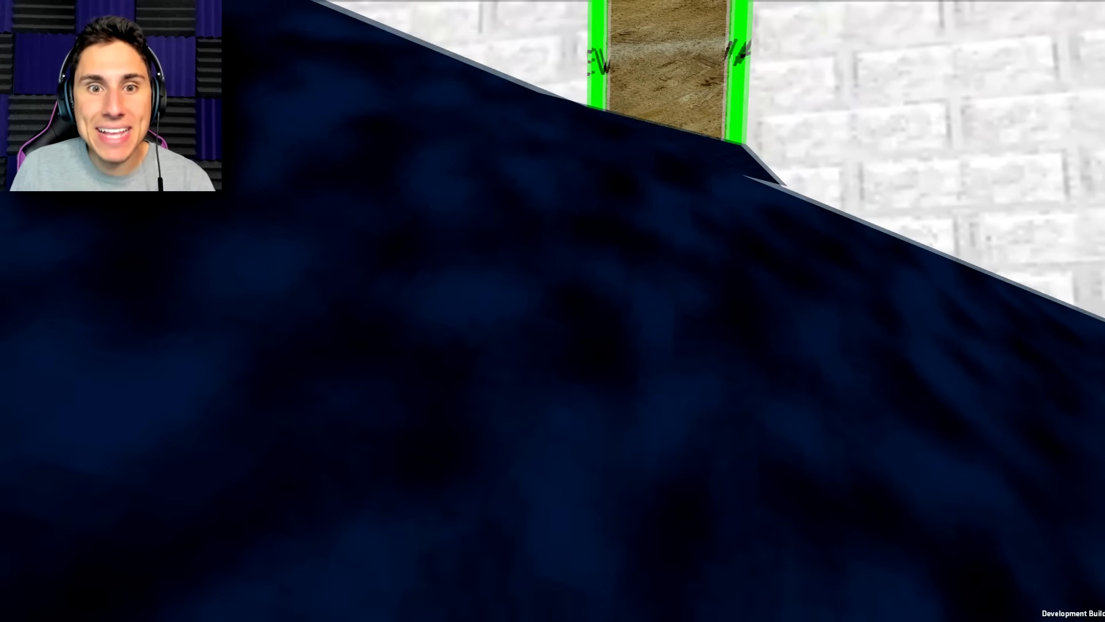
key(w)
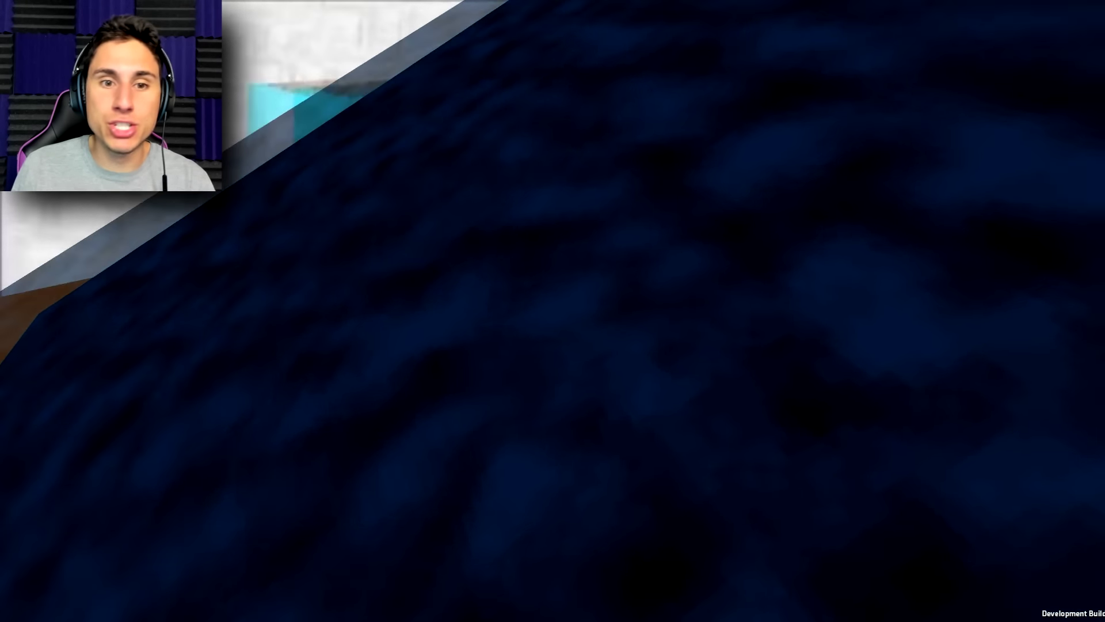
Recover after slipping off the ramp and head up it once more
key(w)
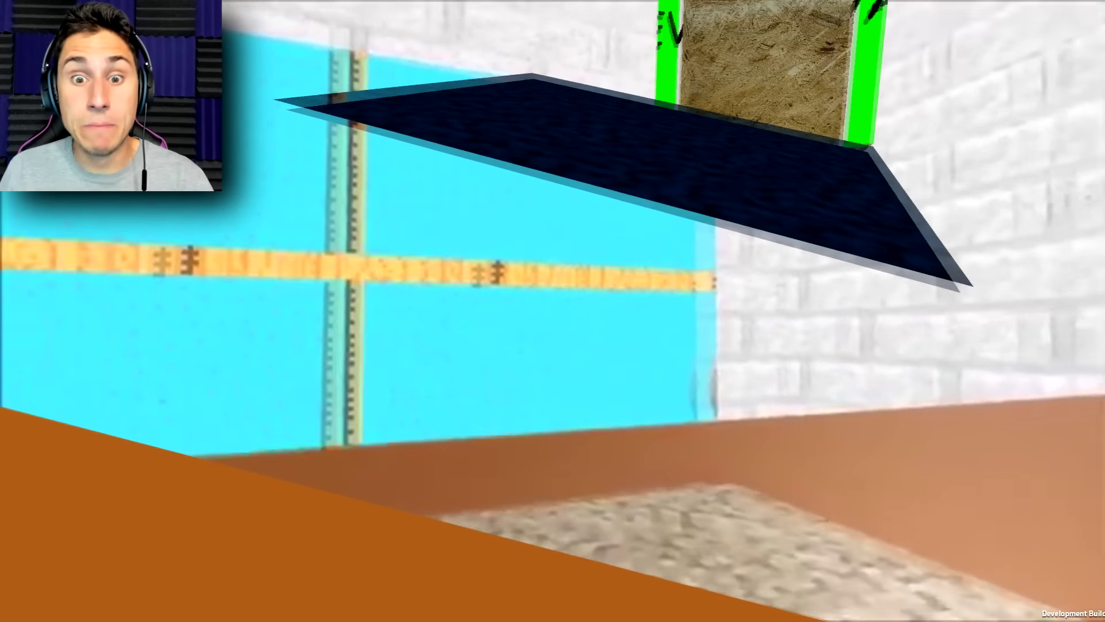
key(w)
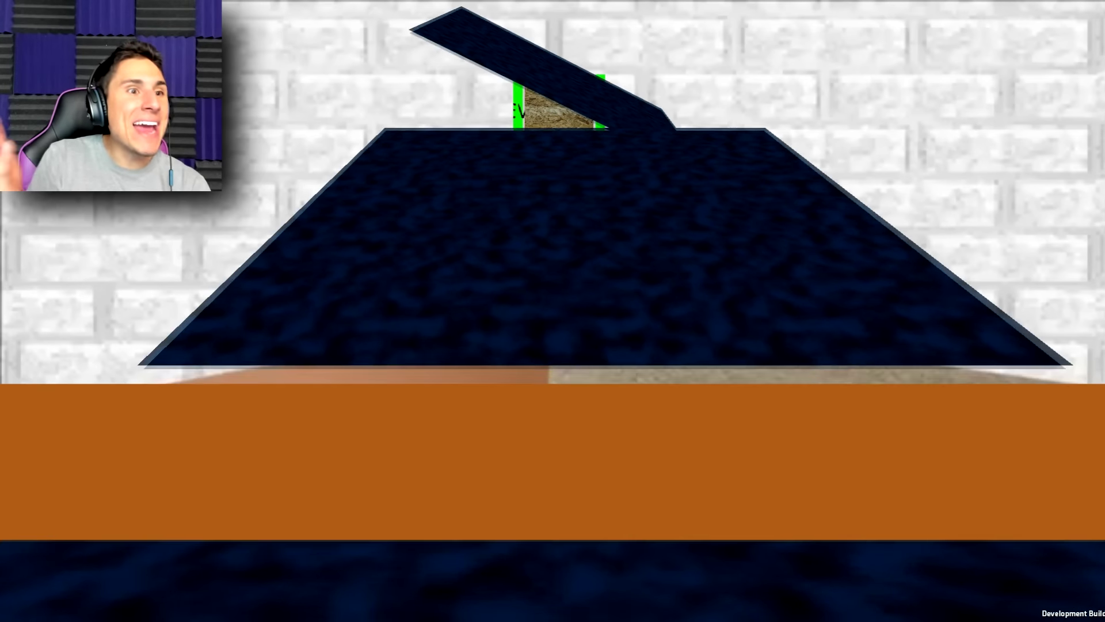
key(w)
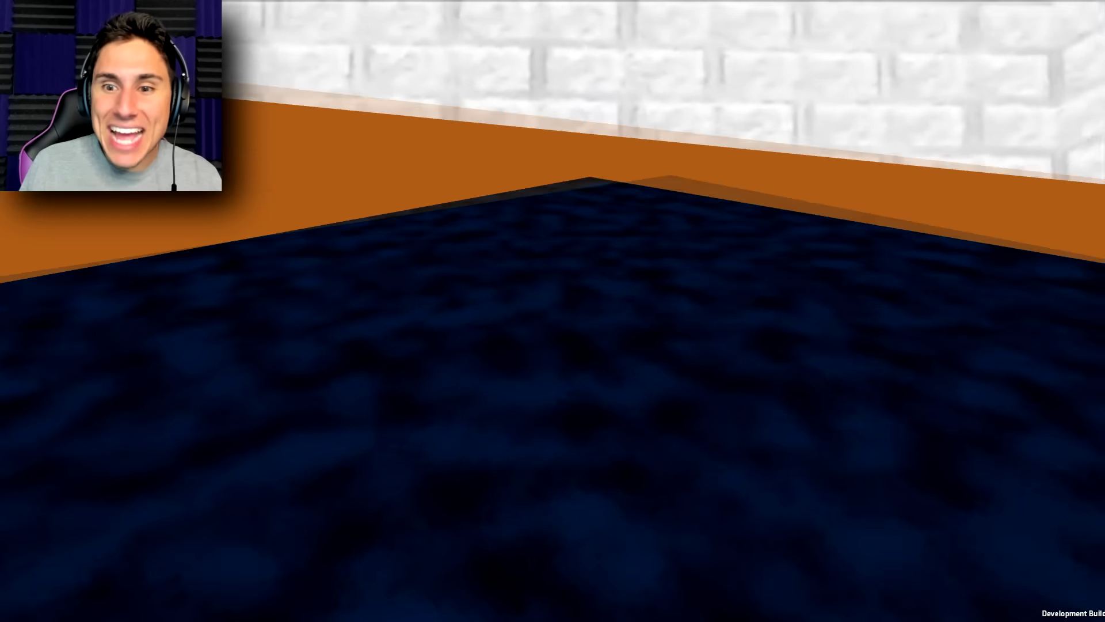
key(w)
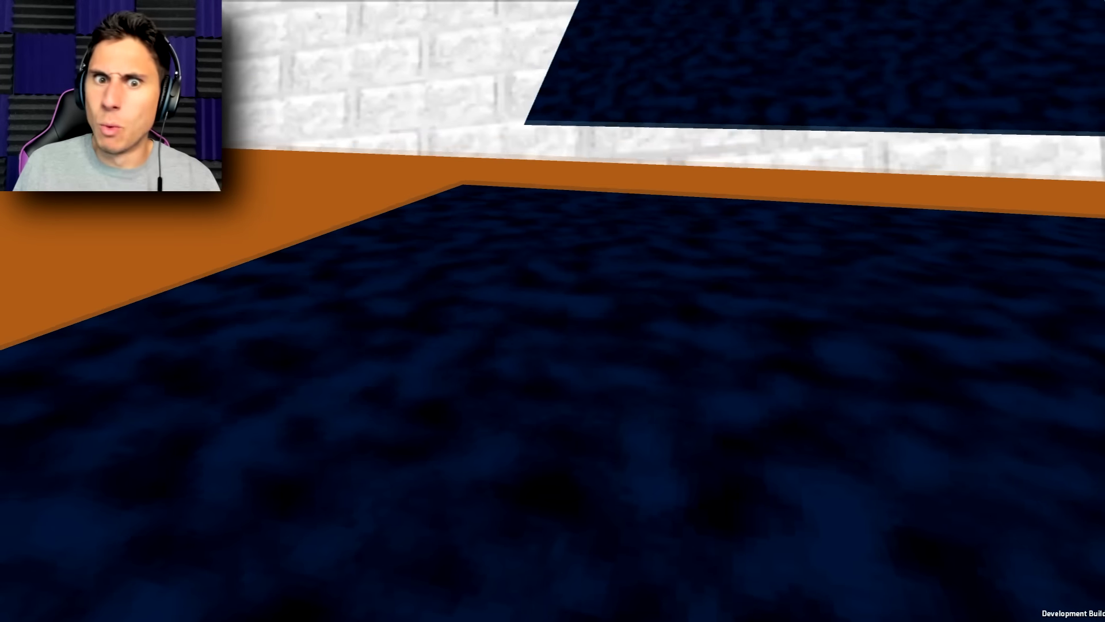
key(w)
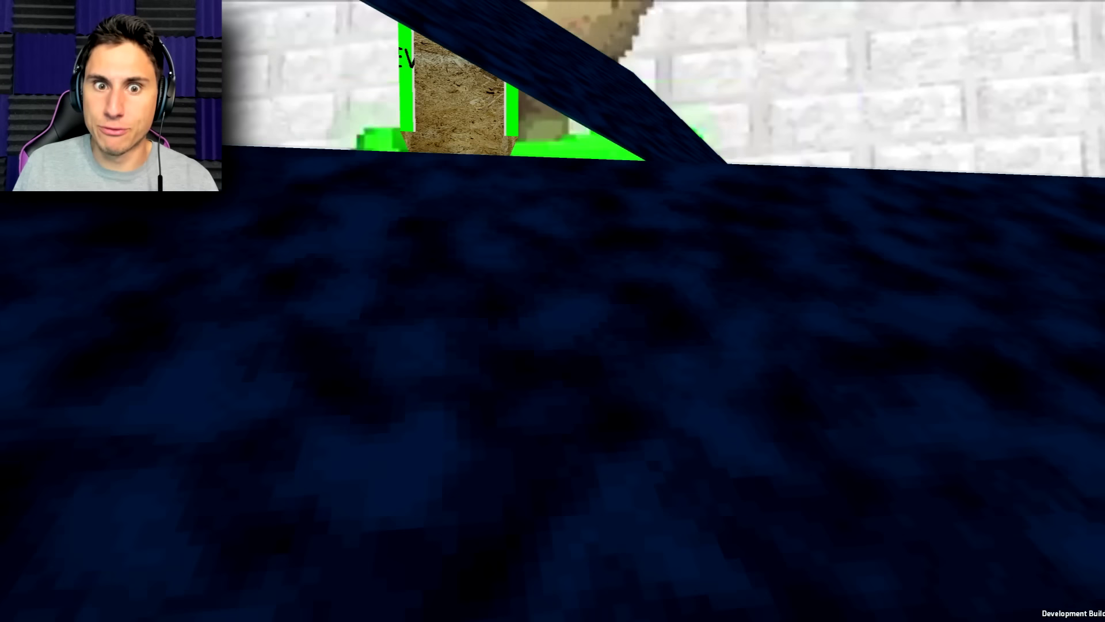
key(w)
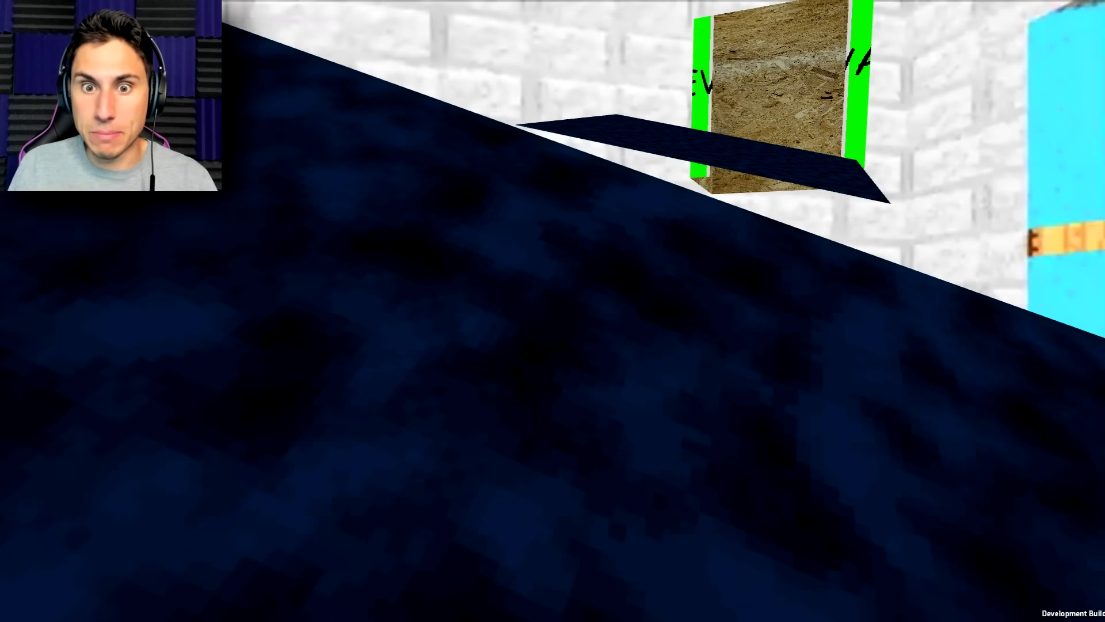
Advance toward the doorway, drop to the orange floor, and climb back onto the dark platform
key(w)
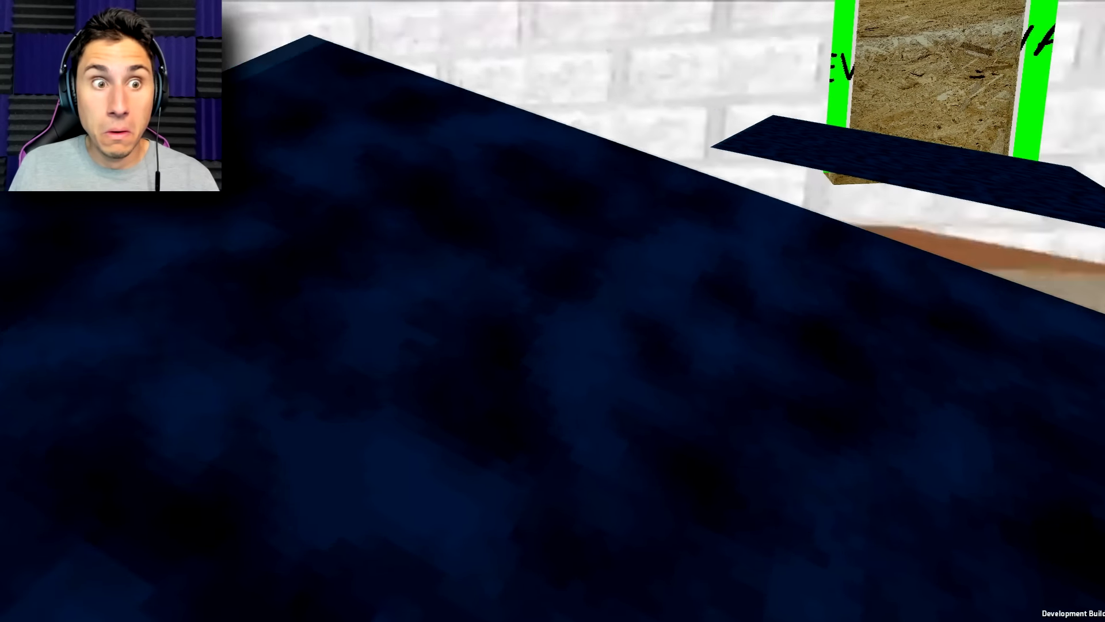
key(w)
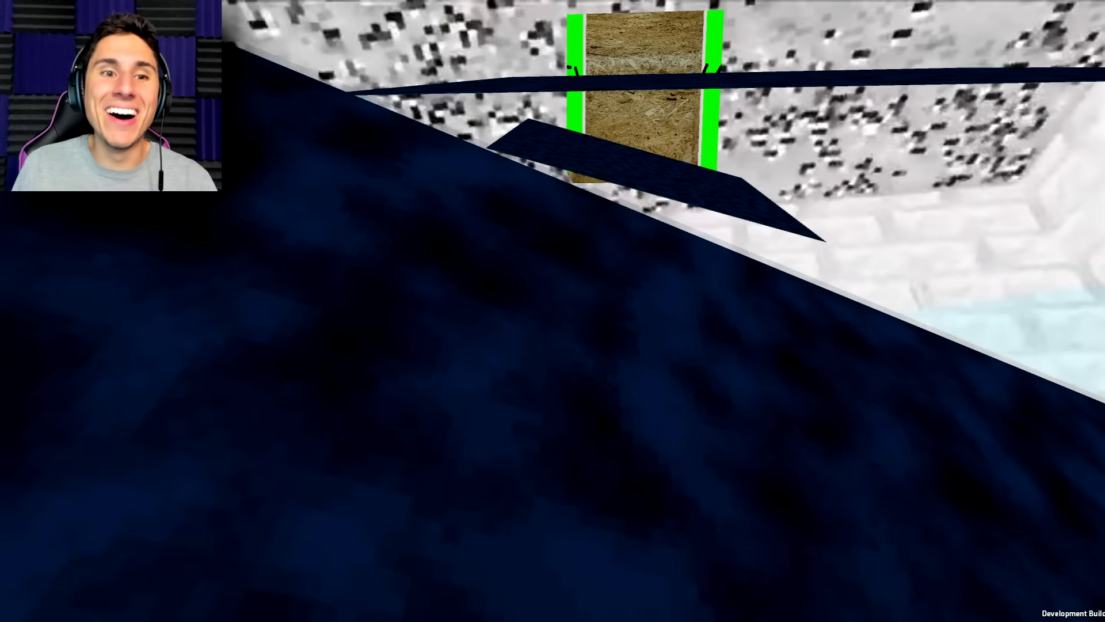
key(w)
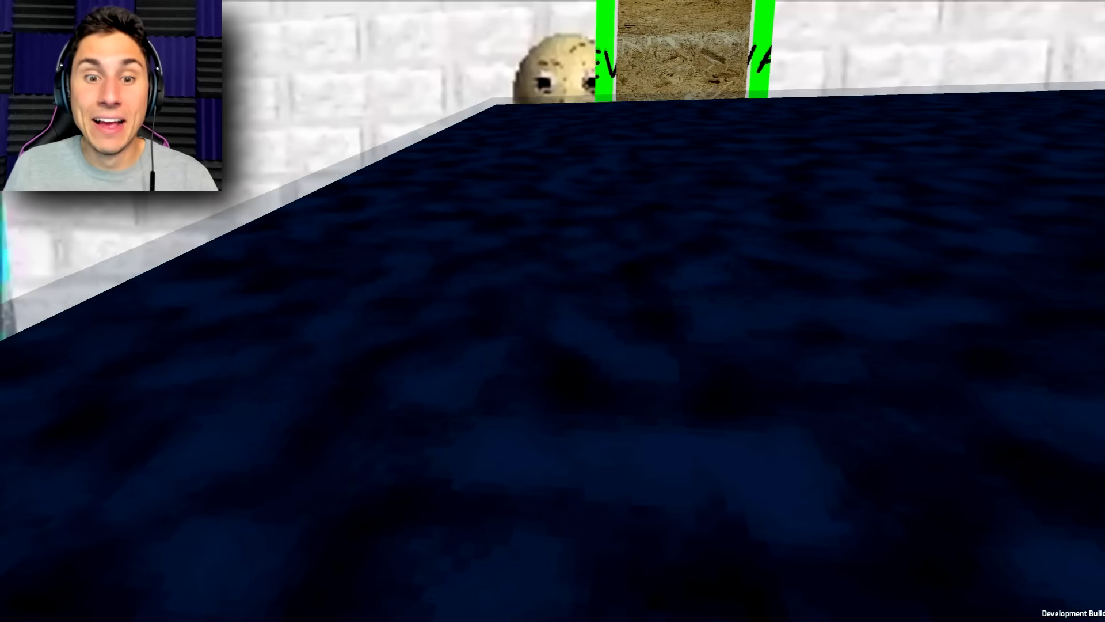
key(w)
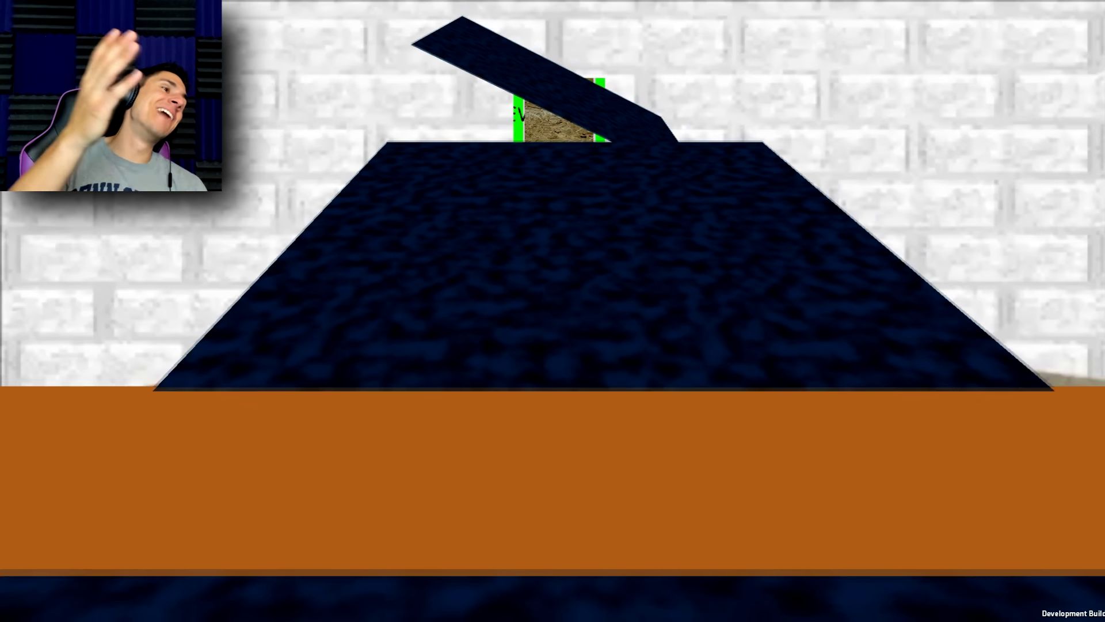
key(w)
key(w)
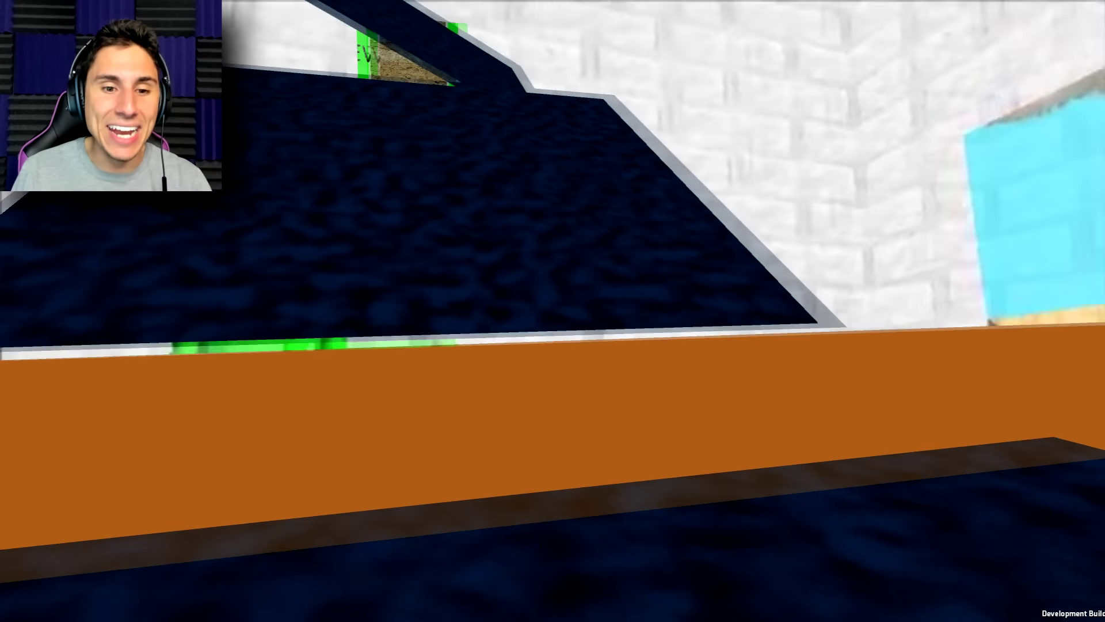
key(w)
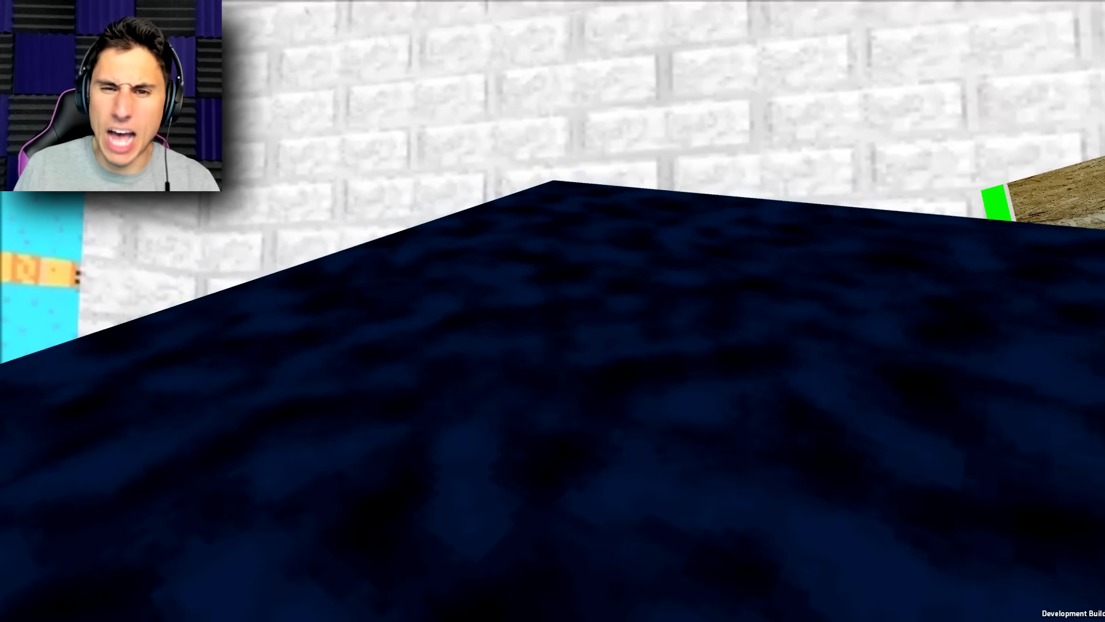
key(s)
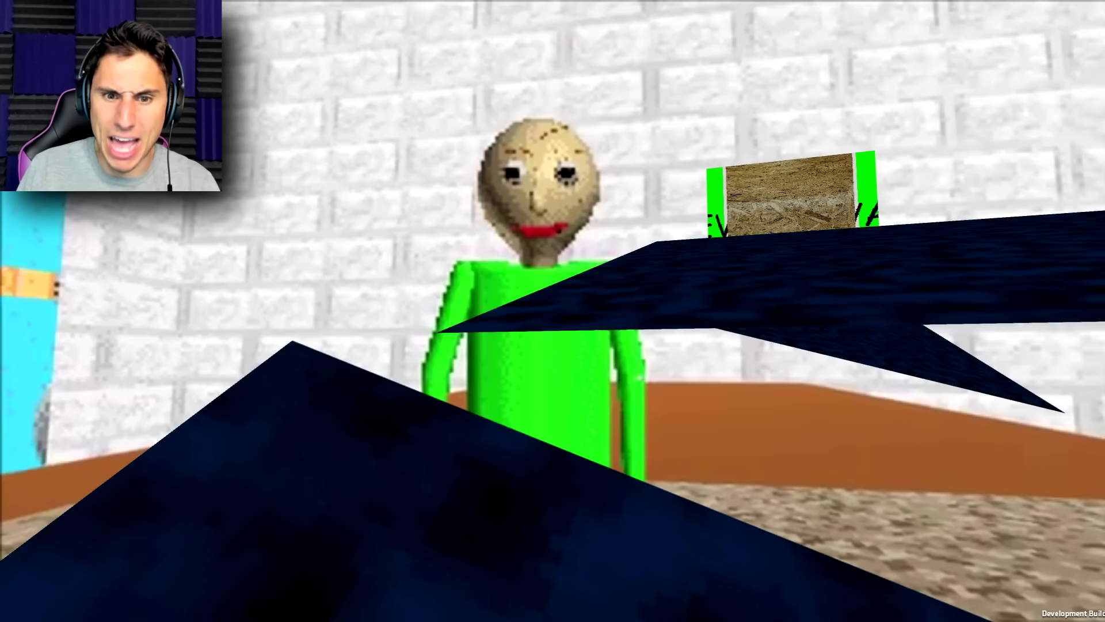
Cross the dark desks past the green door and walk deep into the wooden room
key(w)
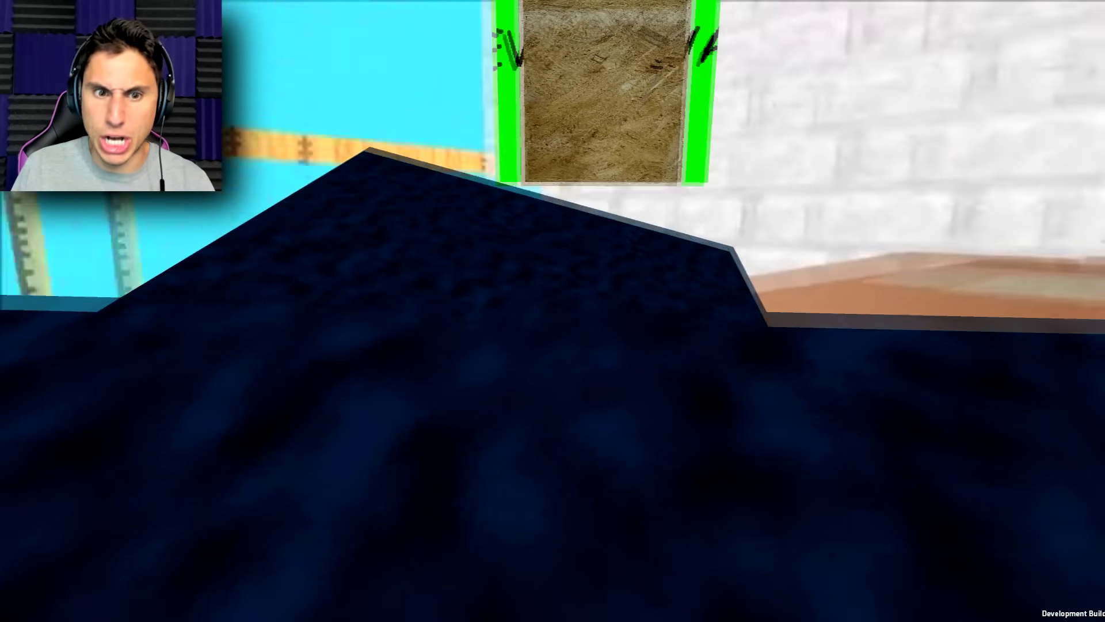
key(w)
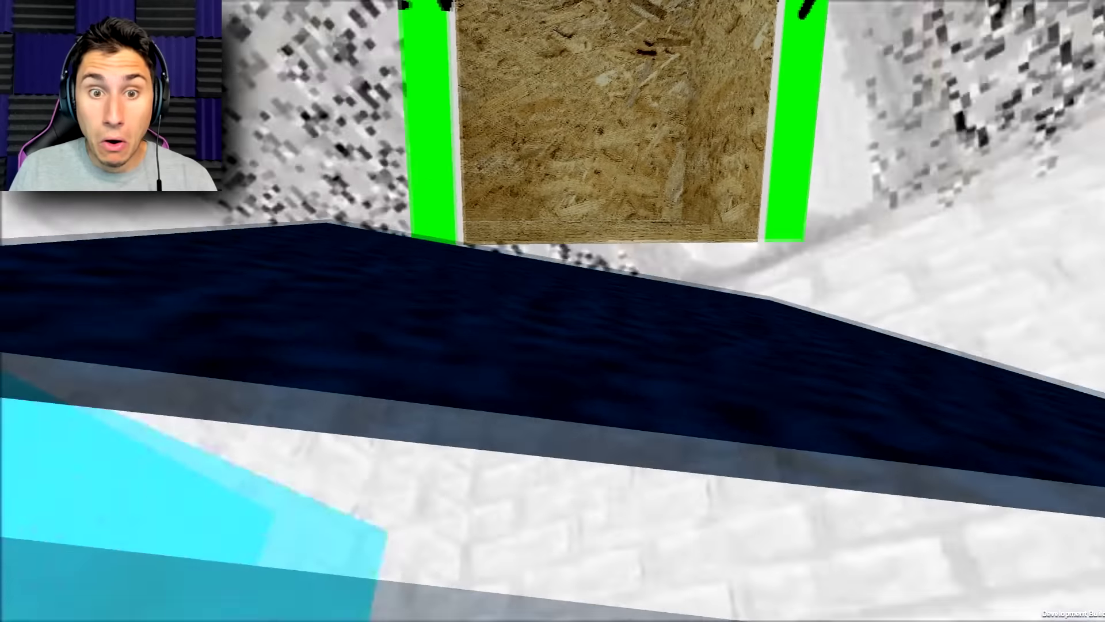
key(w)
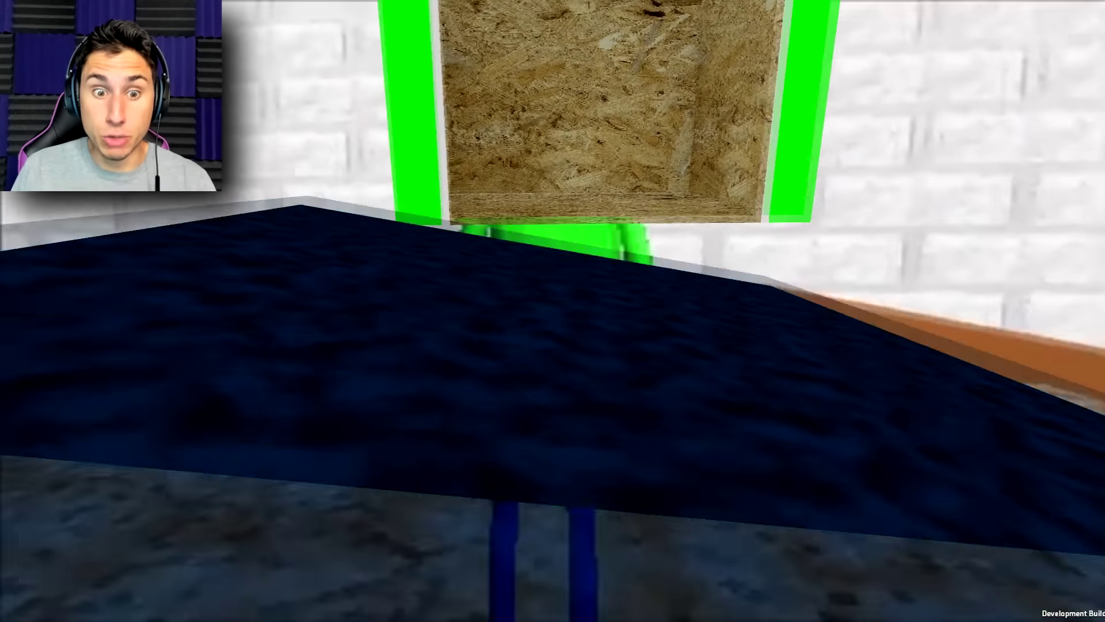
key(w)
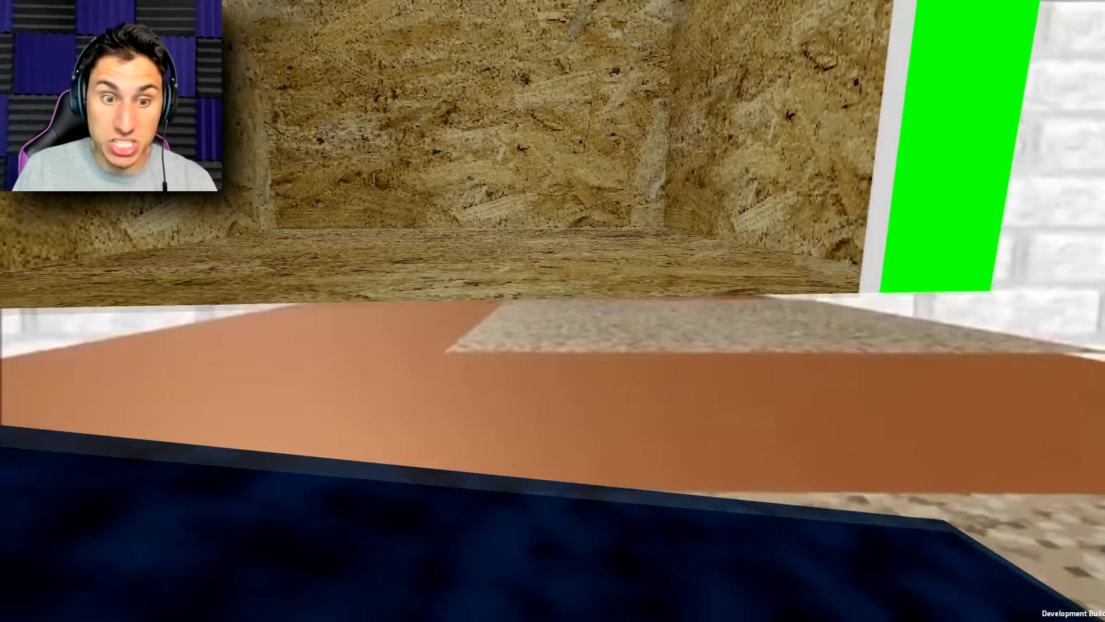
Turn back to the green-framed doorway and walk through toward the white area
key(w)
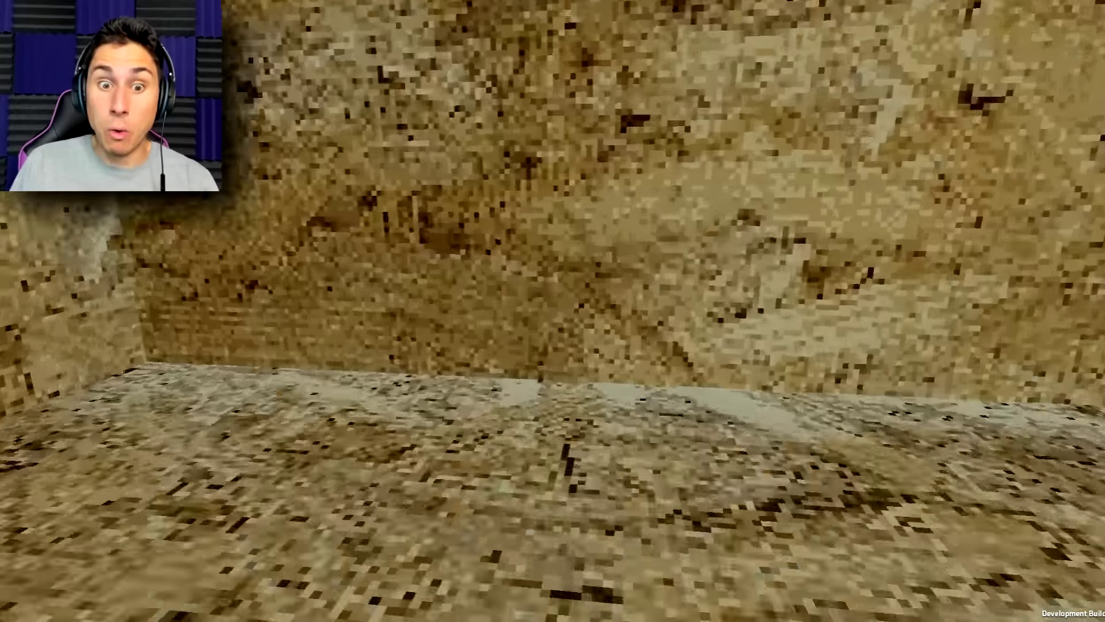
key(w)
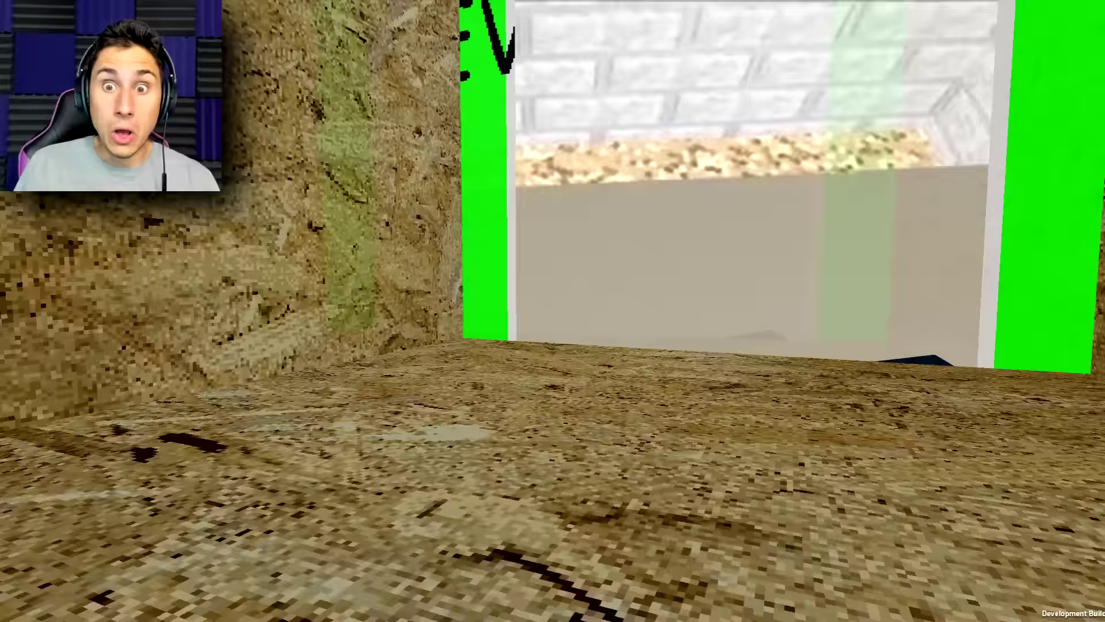
key(w)
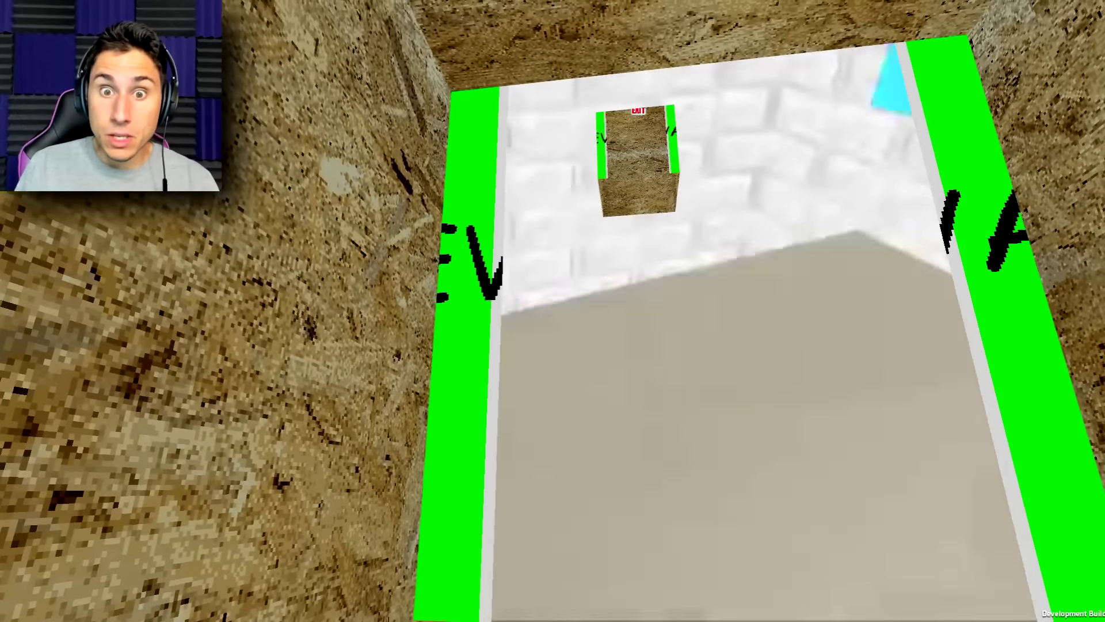
key(w)
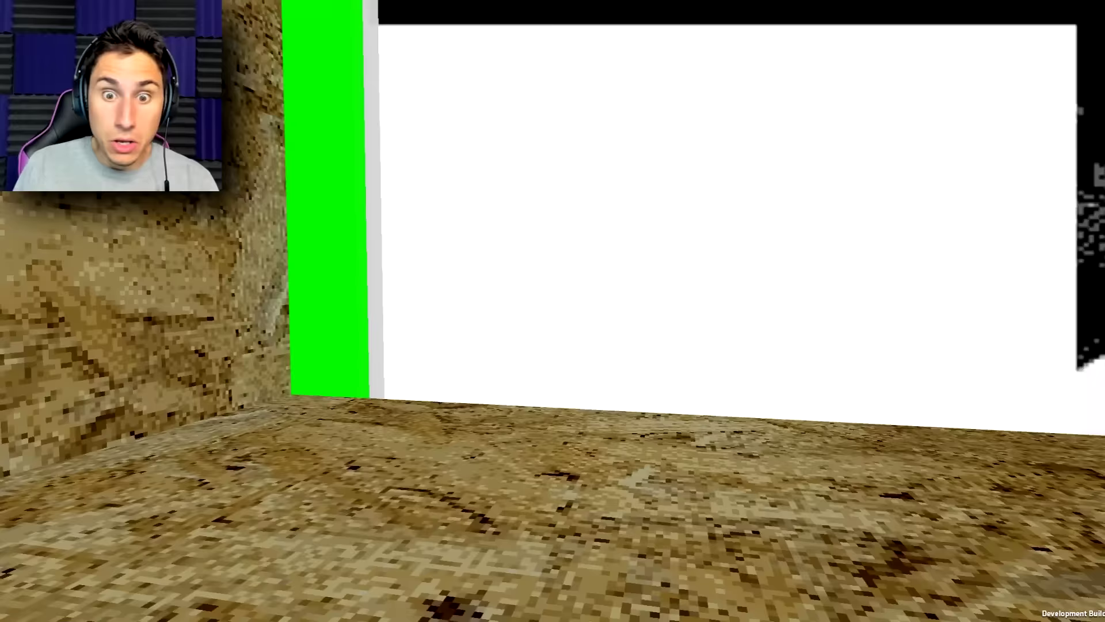
key(w)
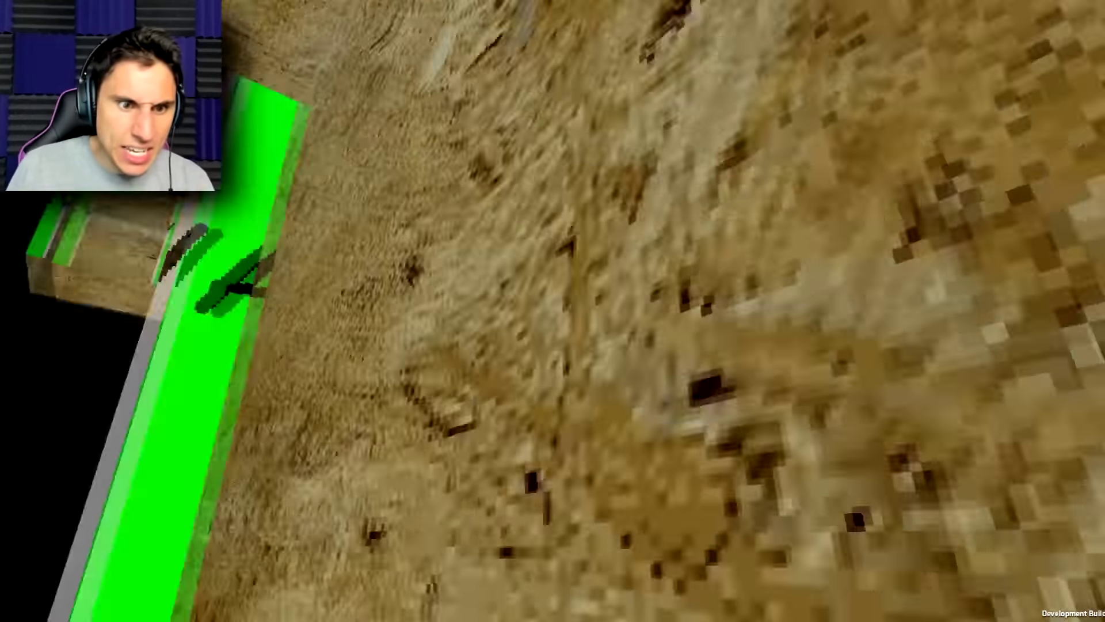
Walk through the sandy room toward the Obstacle Course title sign
key(w)
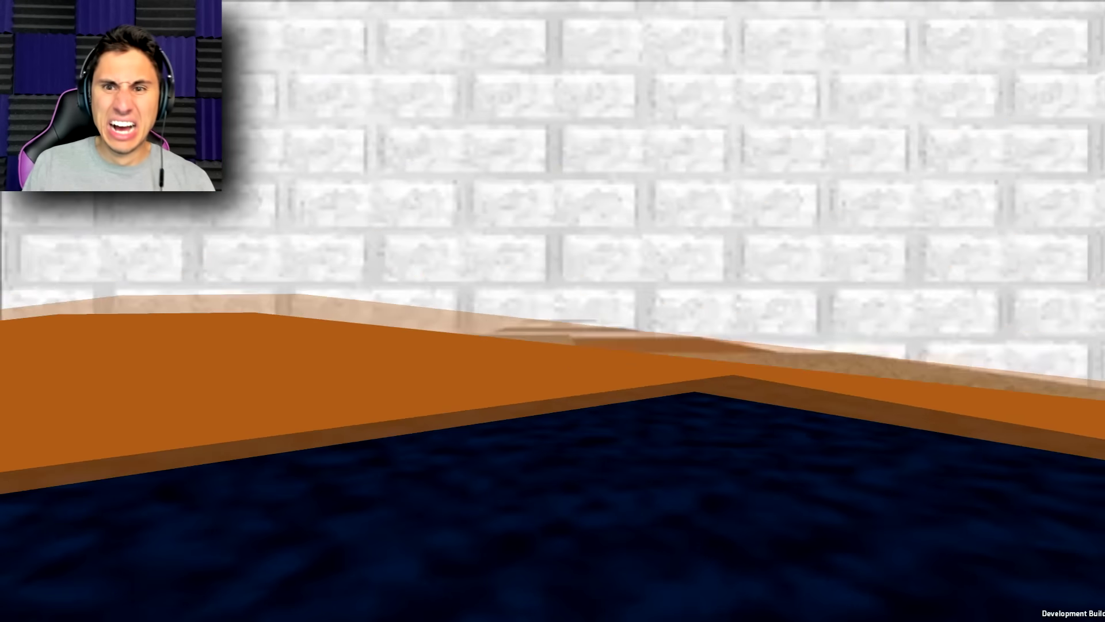
Walk through the brick room past Baldi and jump onto the first desk
key(w)
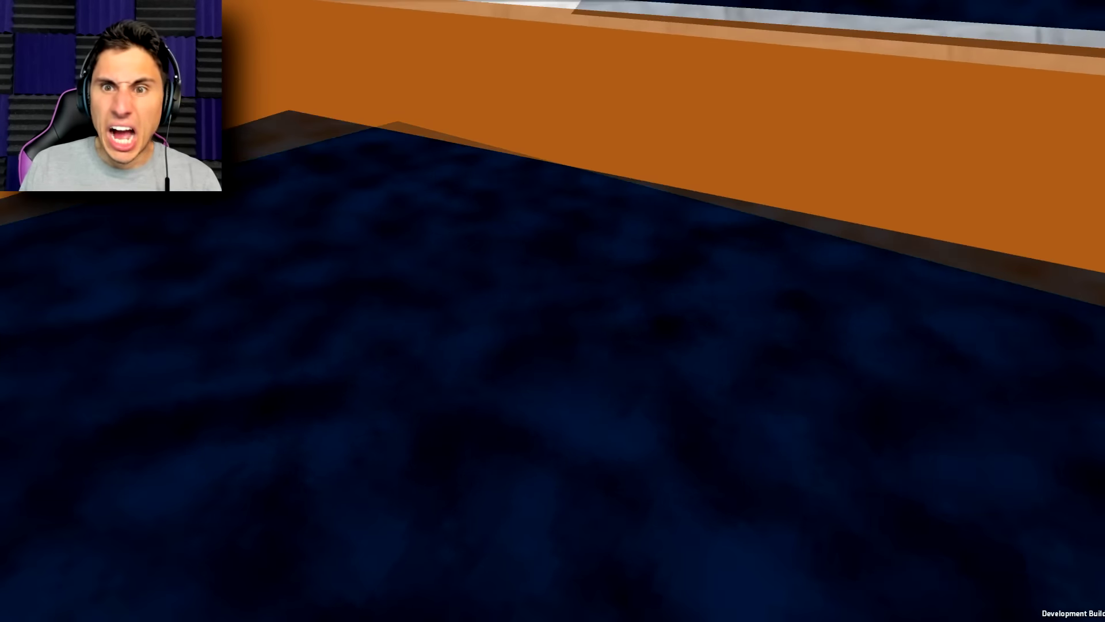
key(w)
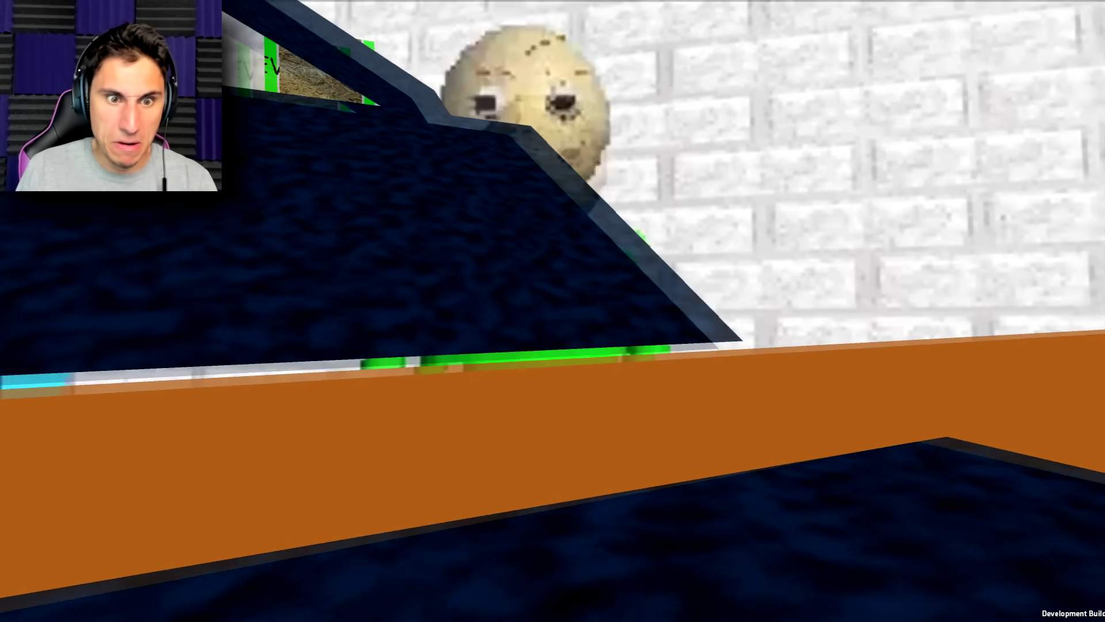
key(w)
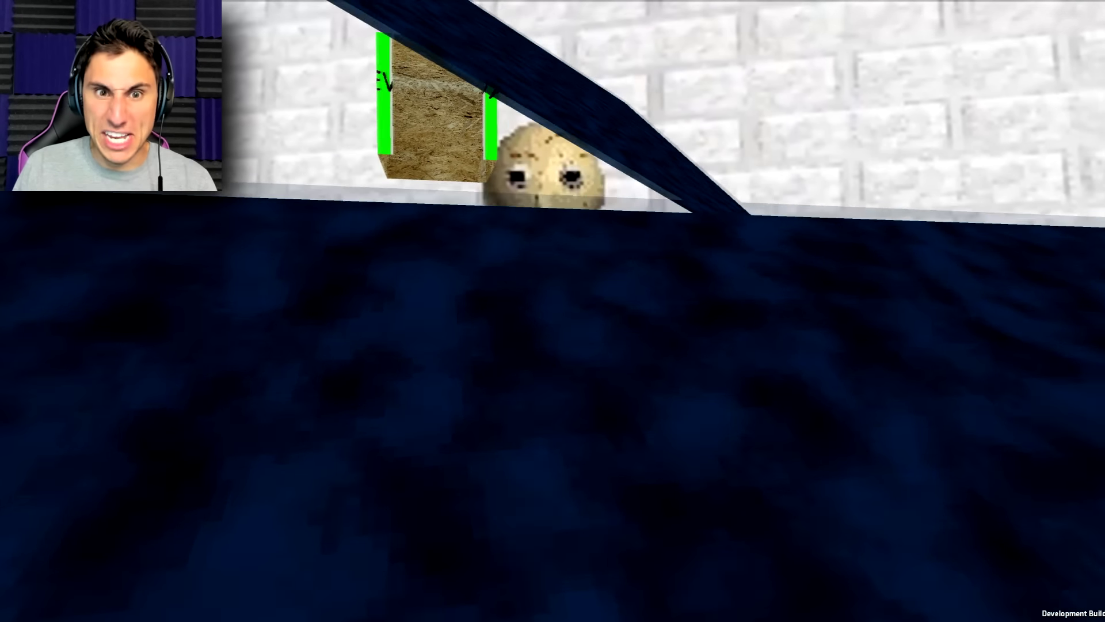
key(w)
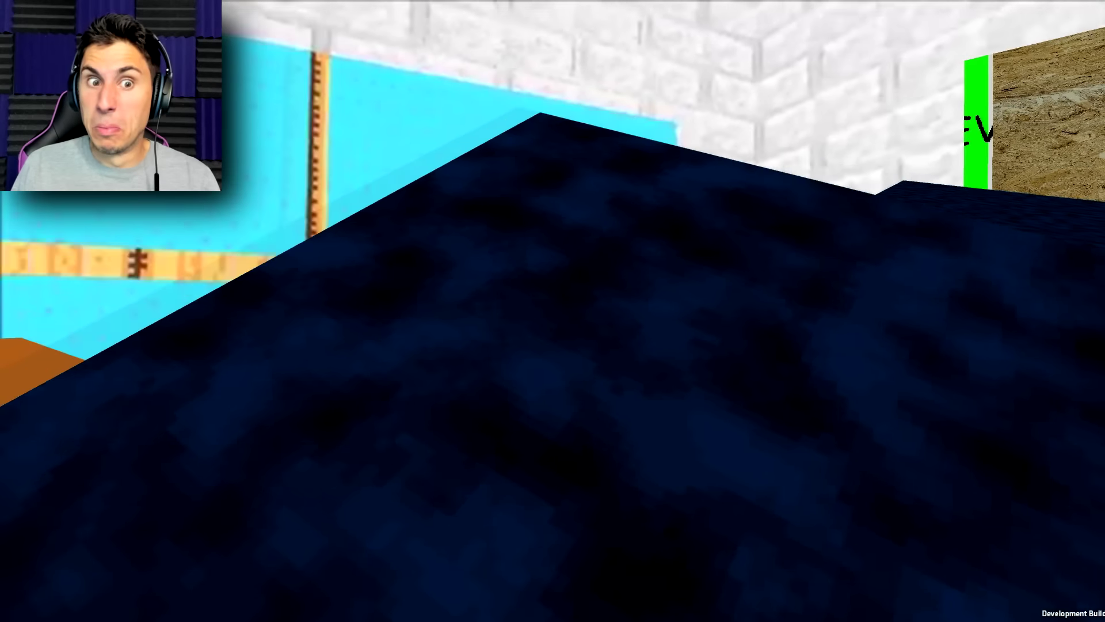
Cross the dark blue and orange desks toward the green-framed wooden door
key(w)
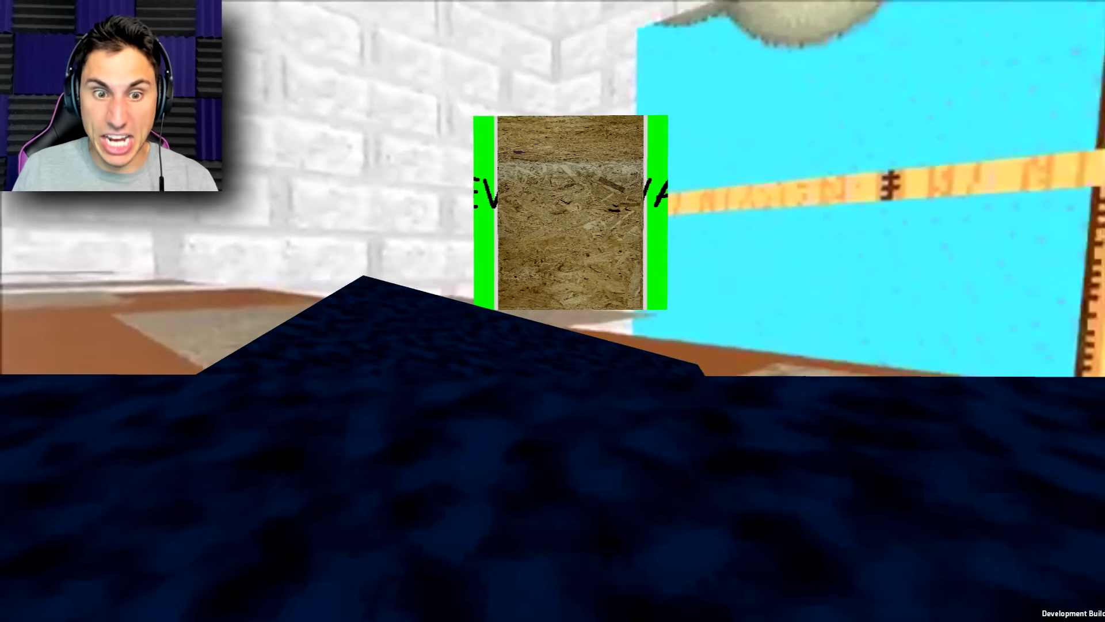
key(w)
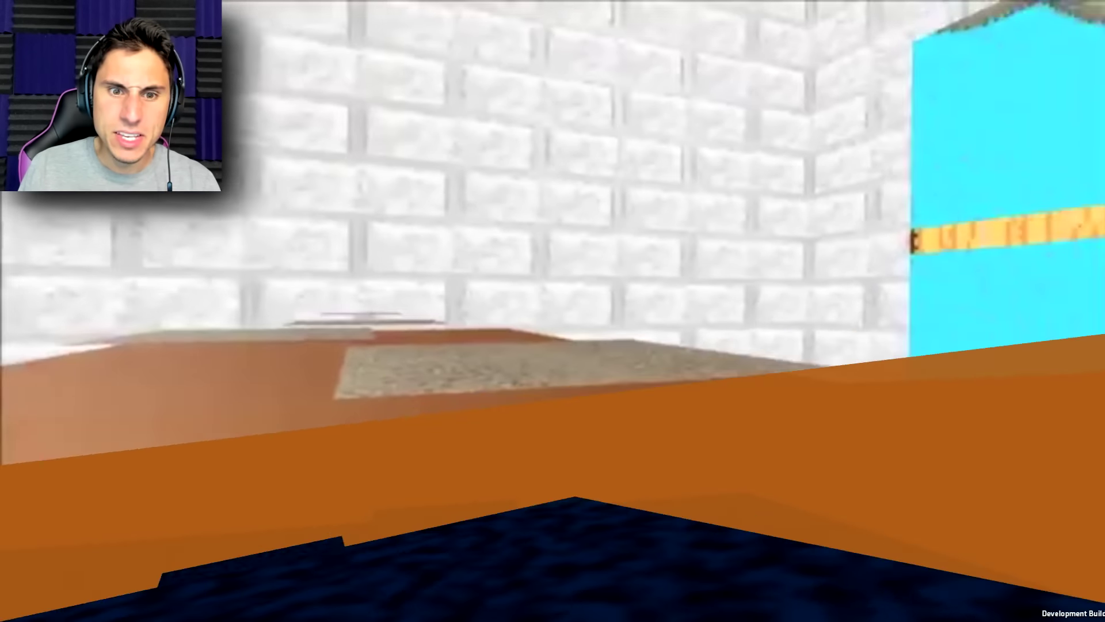
key(w)
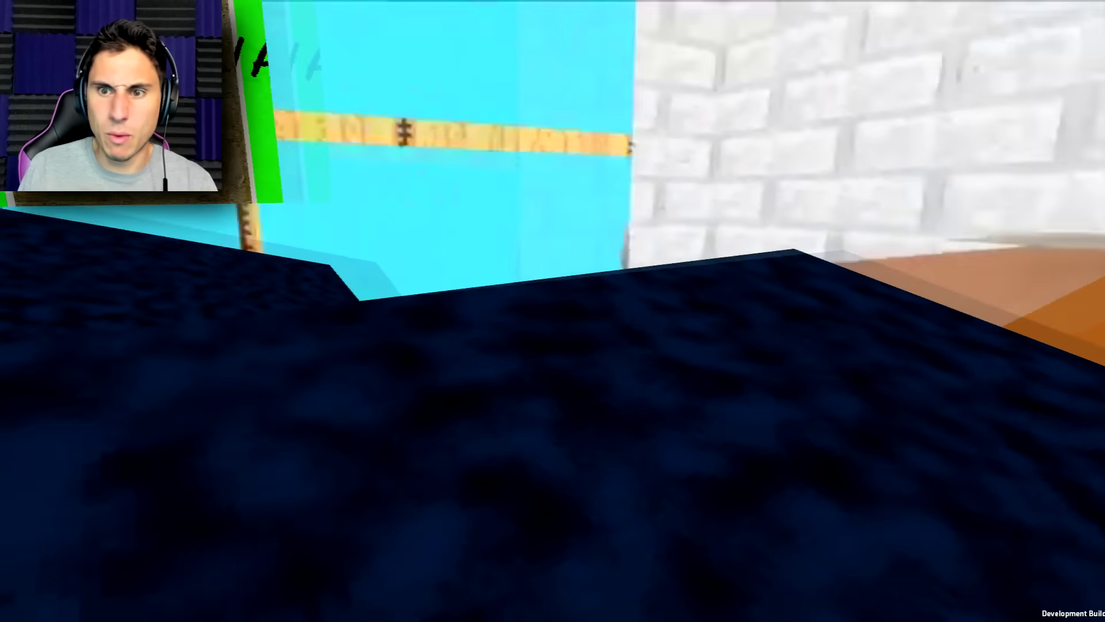
key(w)
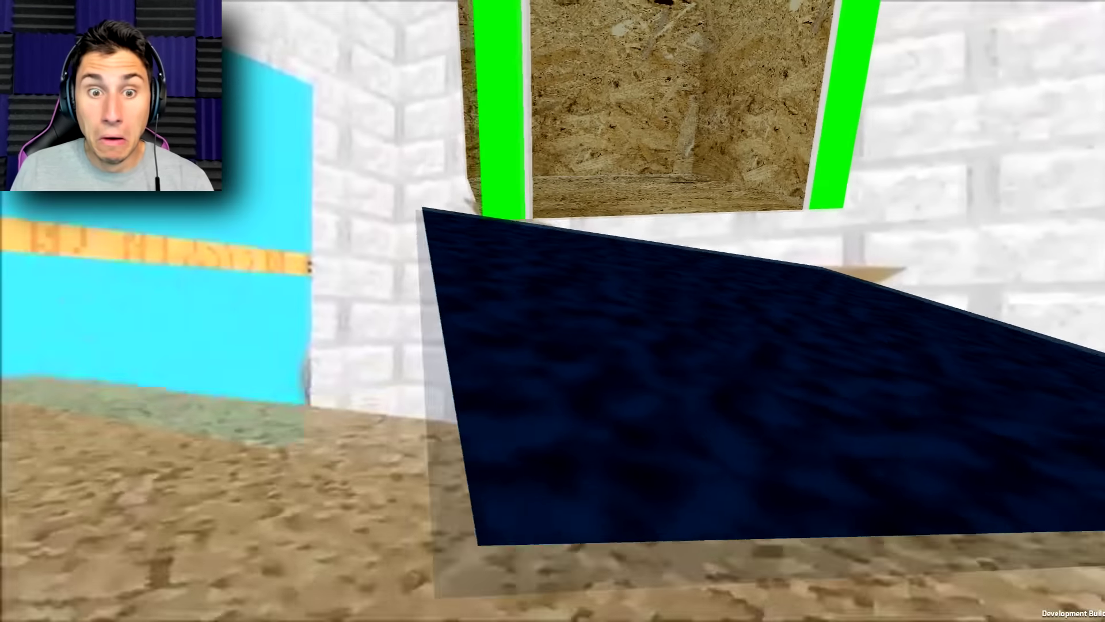
key(w)
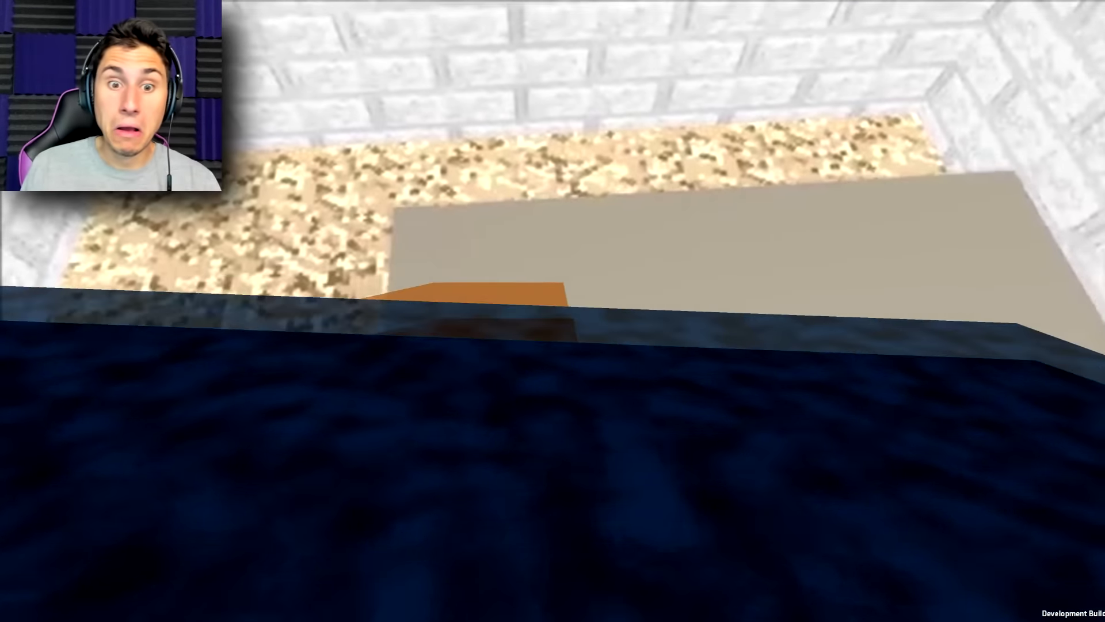
key(w)
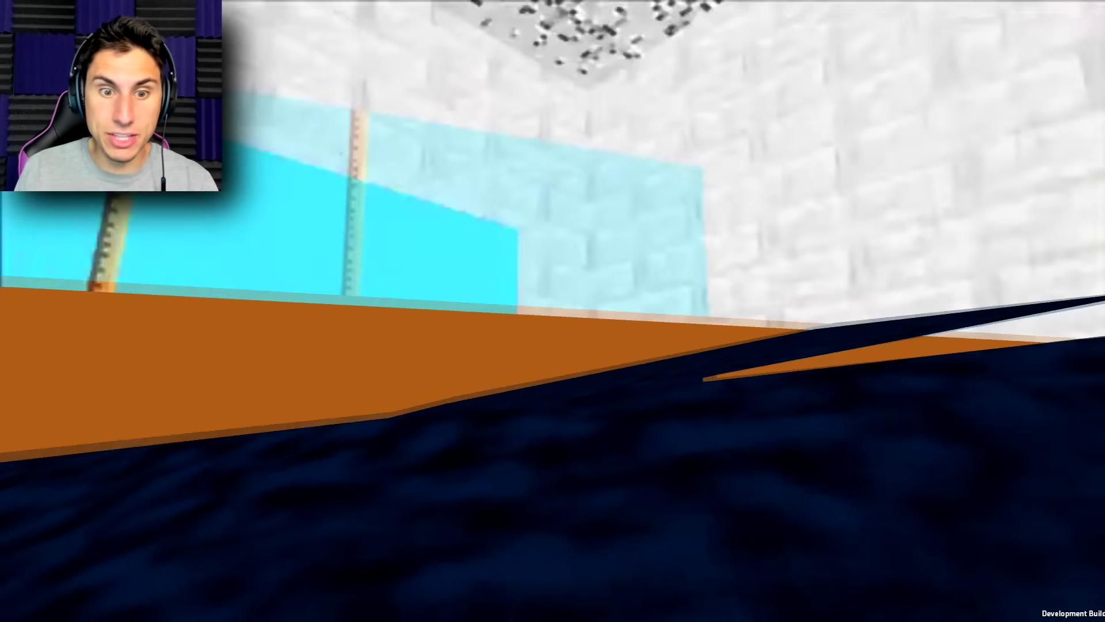
key(w)
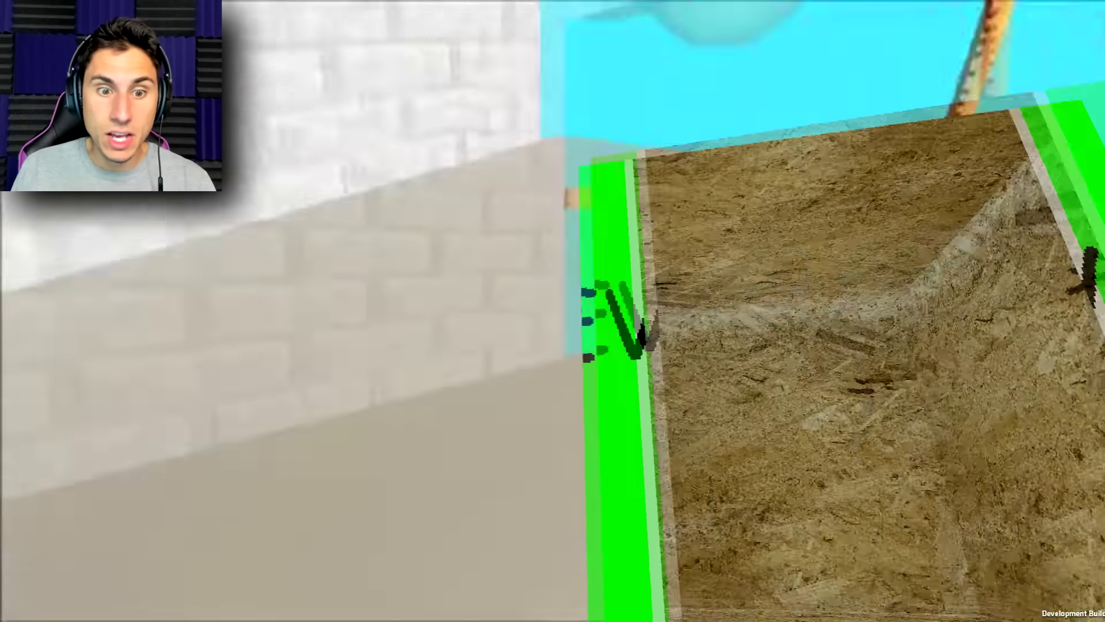
key(w)
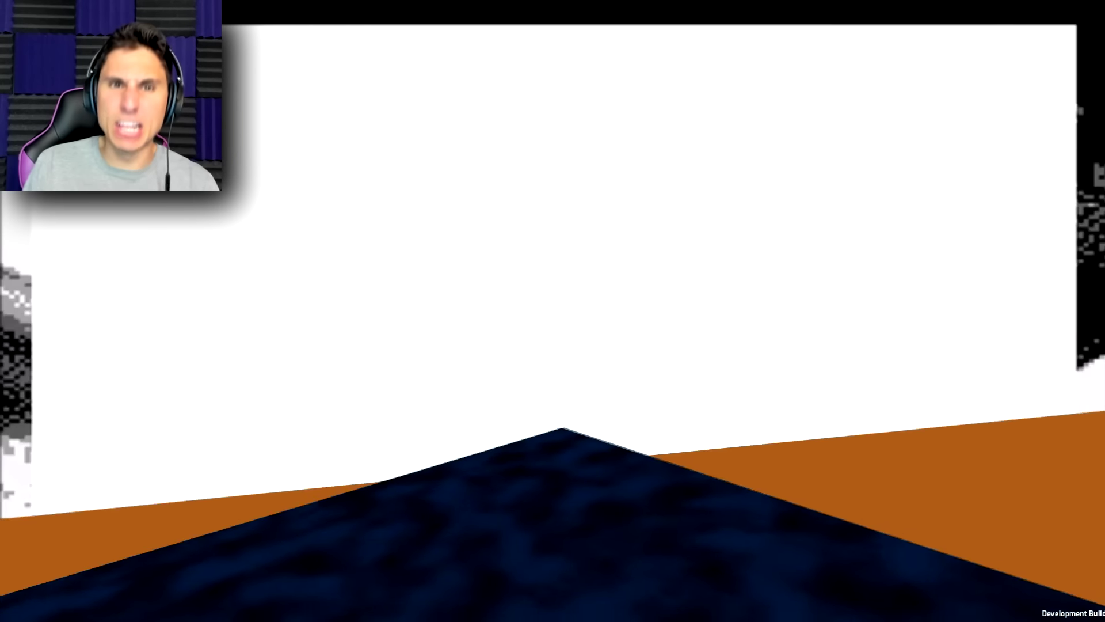
Enter the wooden room, turn around, and face the title poster doorway on the right
key(w)
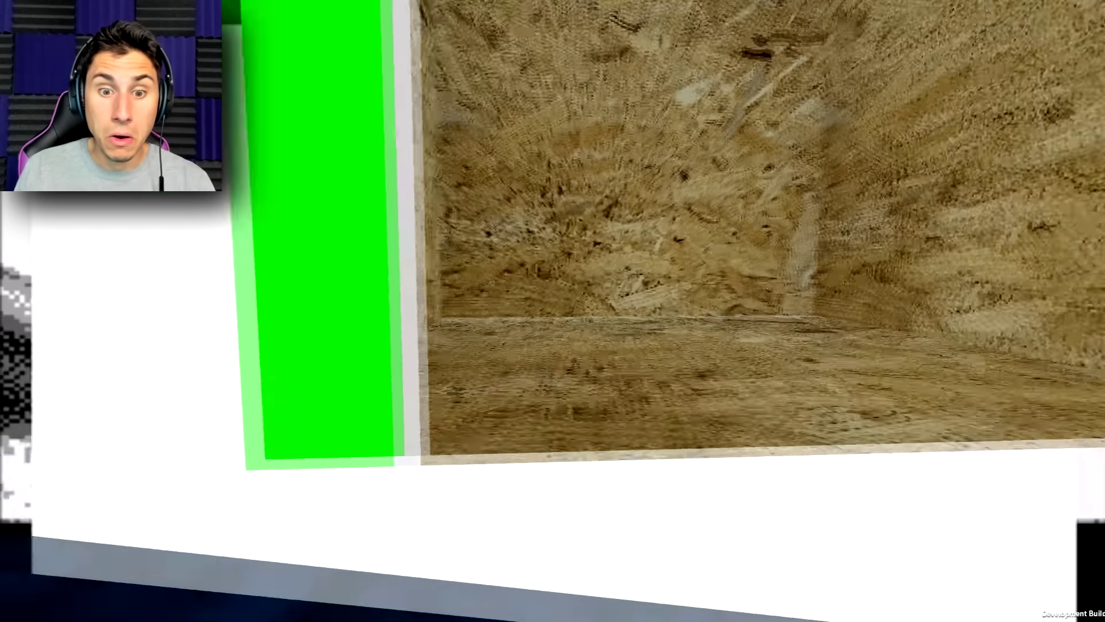
key(w)
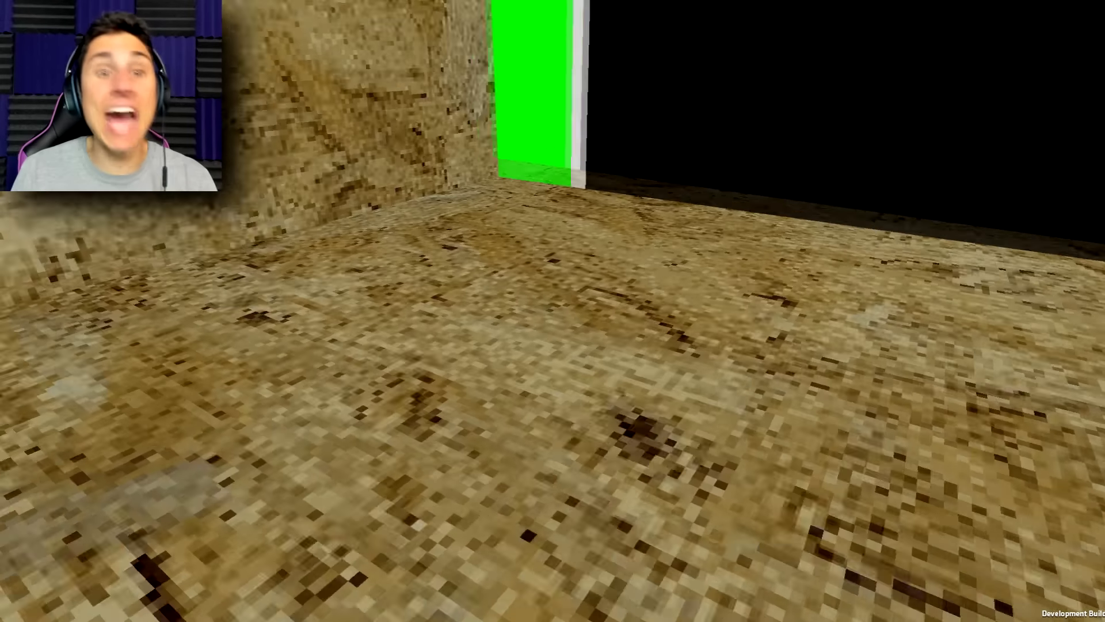
key(w)
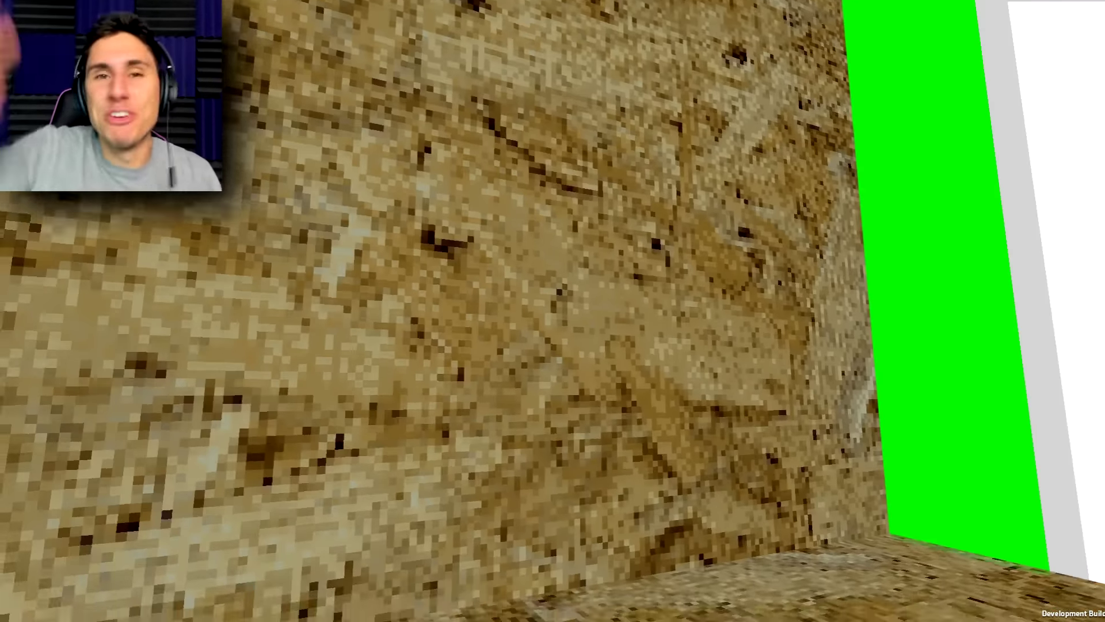
key(w)
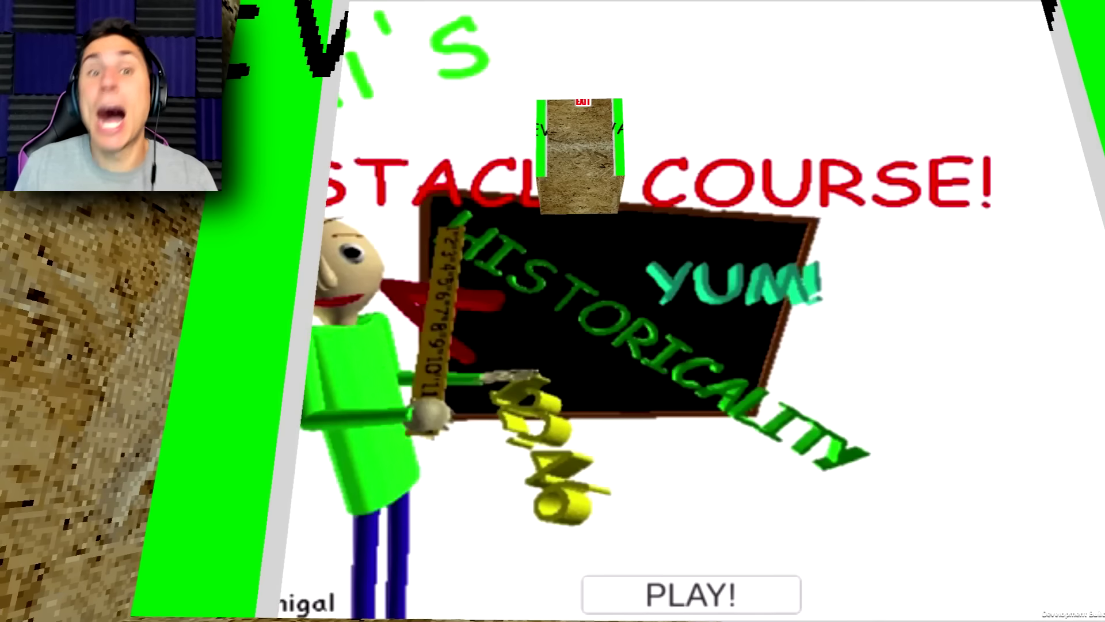